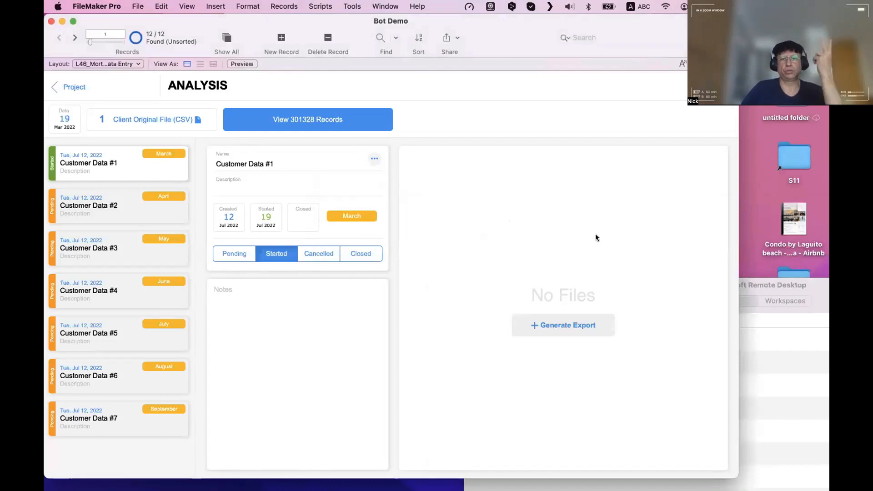
Step: Switch to Microsoft Remote Desktop and show the saved PCs as thumbnails
{"action": "left_click", "coordinate": [795, 370]}
{"action": "left_click", "coordinate": [522, 345]}
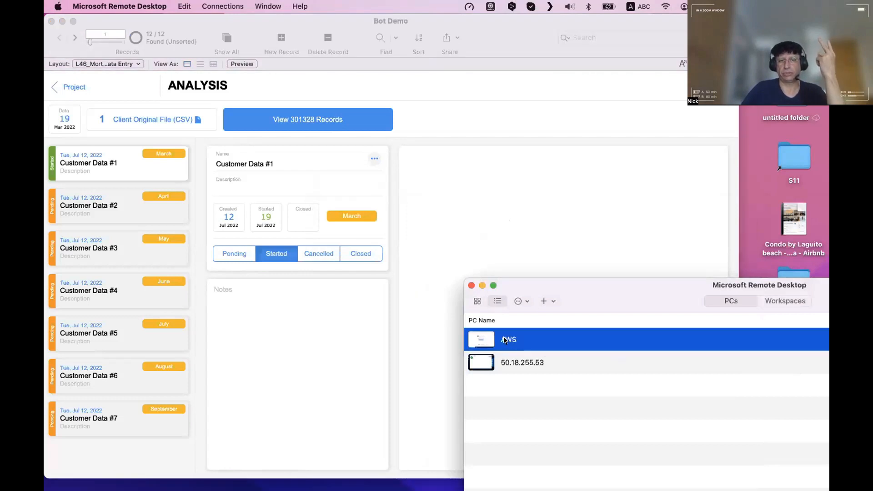
{"action": "left_click", "coordinate": [504, 361]}
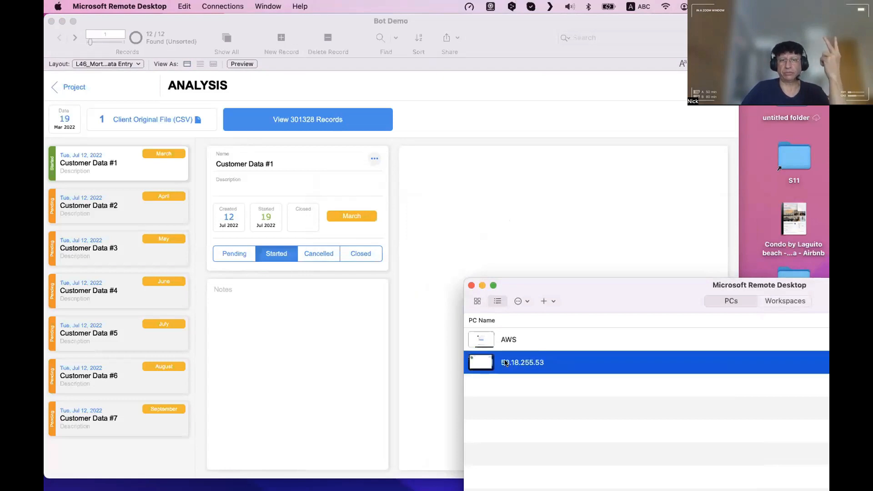
{"action": "left_click", "coordinate": [510, 339]}
{"action": "left_click", "coordinate": [513, 356]}
{"action": "left_click", "coordinate": [512, 341]}
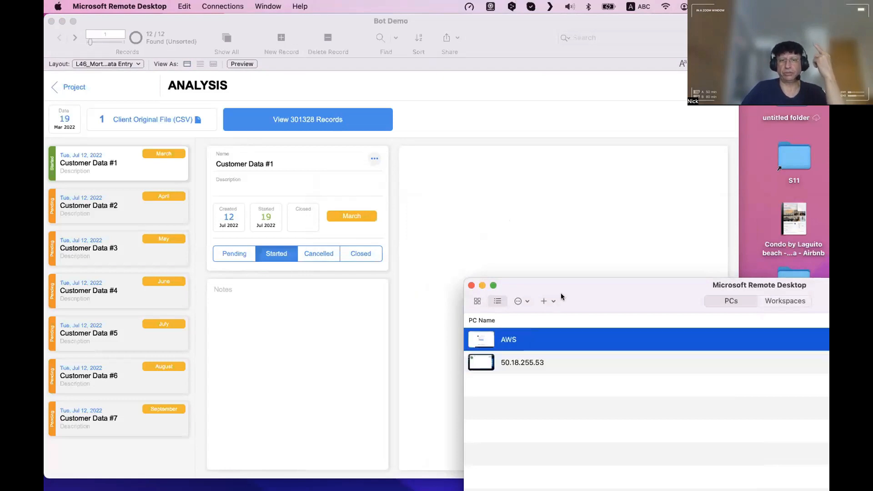
{"action": "left_click", "coordinate": [478, 301]}
{"action": "double_click", "coordinate": [600, 287]}
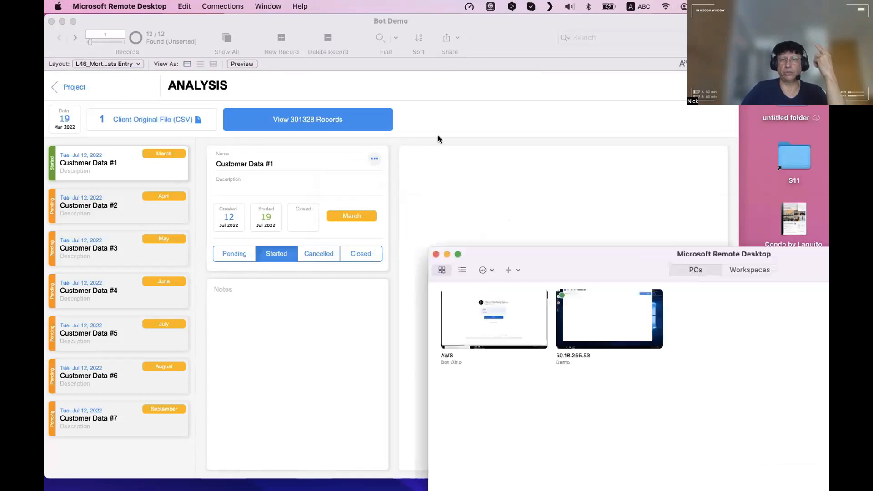
Step: Look over the AWS and Demo remote PCs and return to the Bot Demo database in FileMaker Pro
{"action": "left_click", "coordinate": [324, 200]}
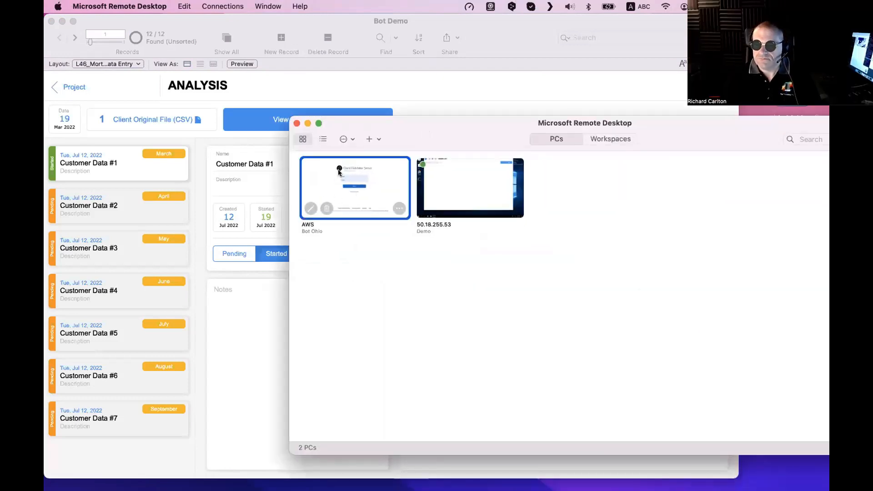
{"action": "left_click", "coordinate": [465, 192]}
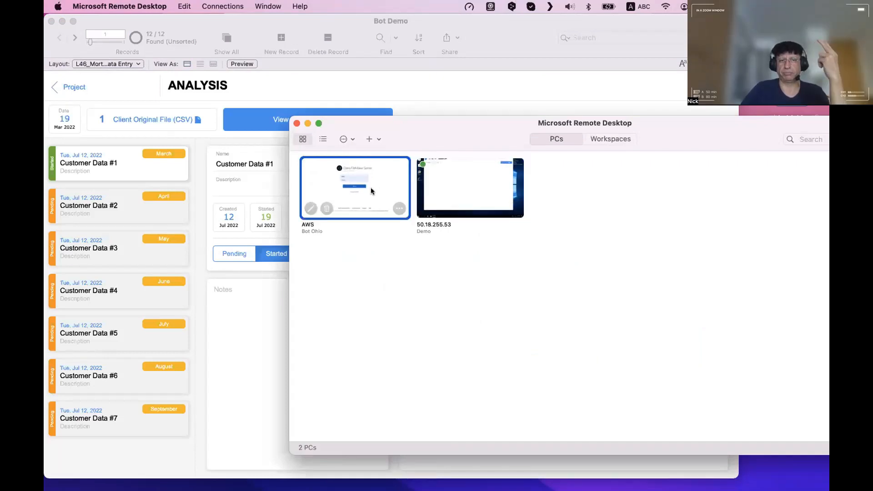
{"action": "left_click_drag", "start_coordinate": [411, 128], "coordinate": [554, 202]}
{"action": "left_click", "coordinate": [274, 373]}
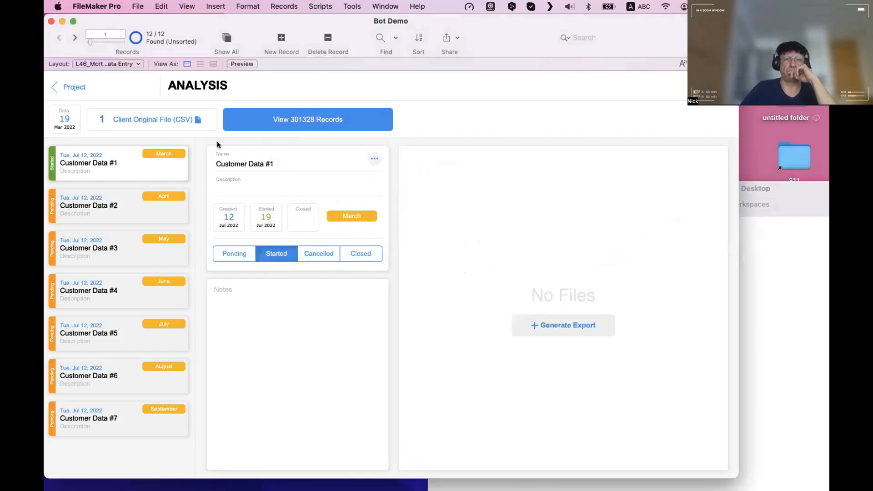
{"action": "left_click", "coordinate": [780, 300]}
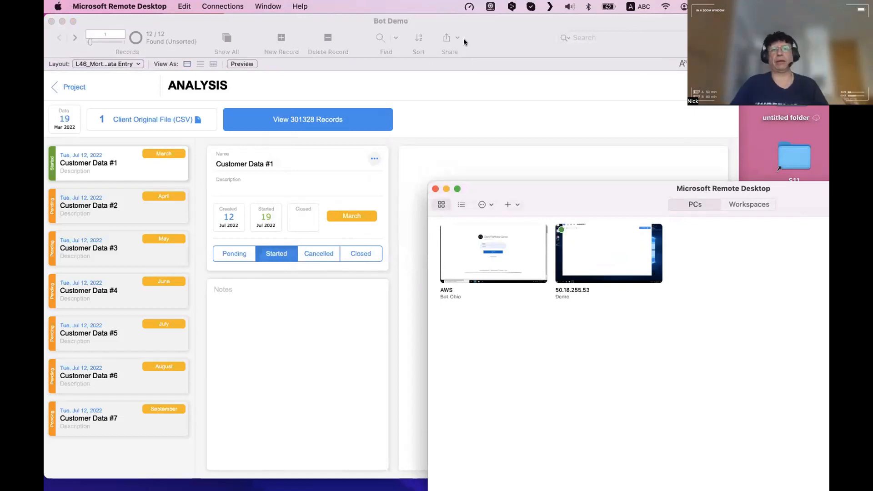
{"action": "left_click", "coordinate": [518, 96]}
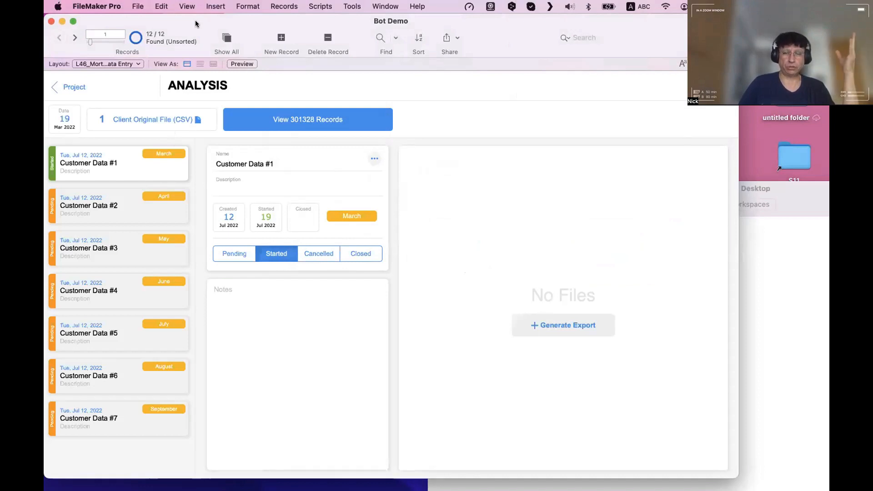
Step: Switch to the Demo remote PC's session and reposition its Bot Demo Queue List window, dismissing any error dialog
{"action": "left_click", "coordinate": [762, 296]}
{"action": "double_click", "coordinate": [488, 257]}
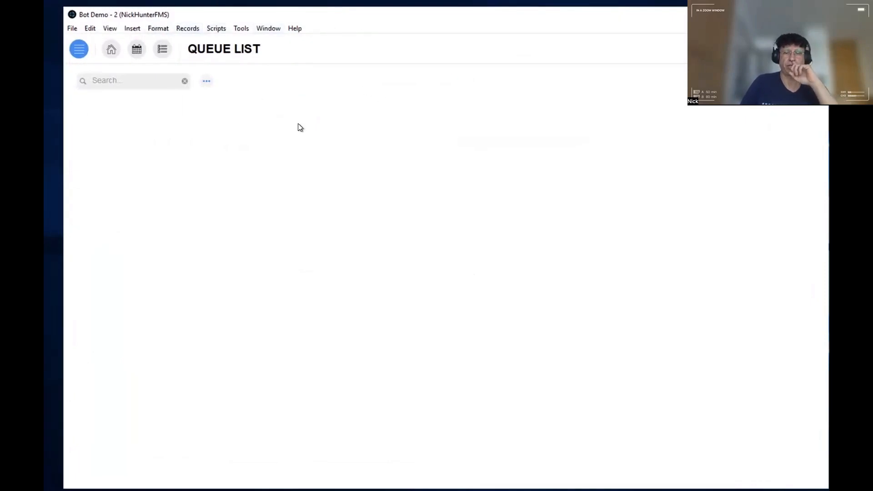
{"action": "mouse_move", "coordinate": [140, 472]}
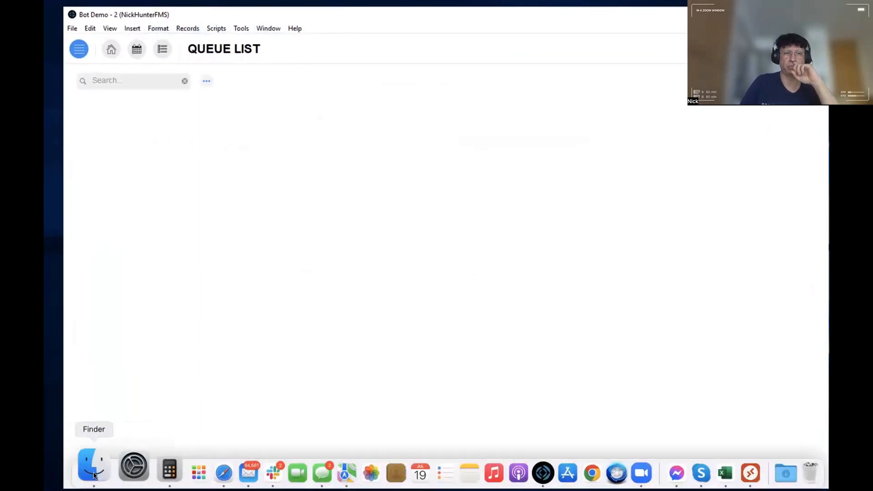
{"action": "left_click", "coordinate": [294, 415]}
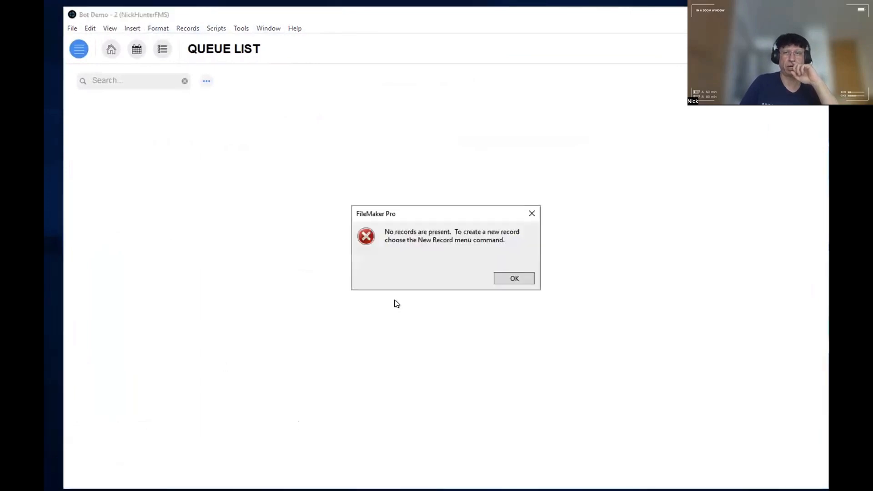
{"action": "left_click", "coordinate": [511, 279]}
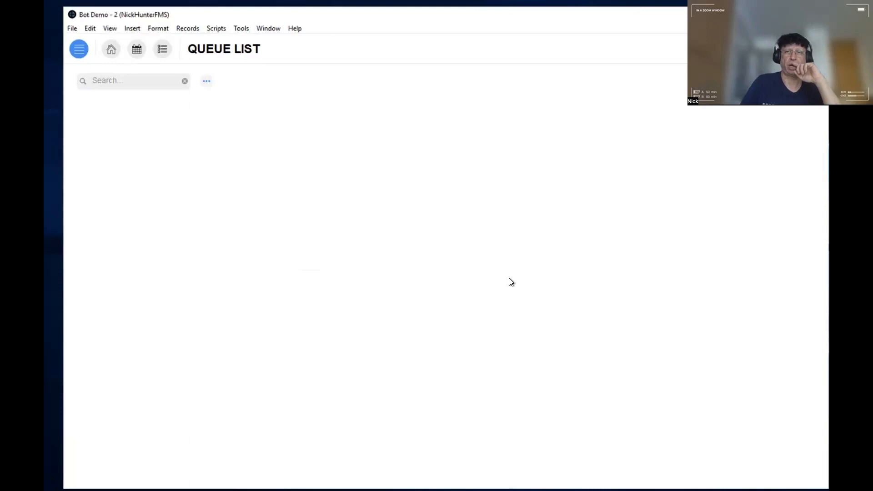
{"action": "left_click_drag", "start_coordinate": [570, 15], "coordinate": [581, 122]}
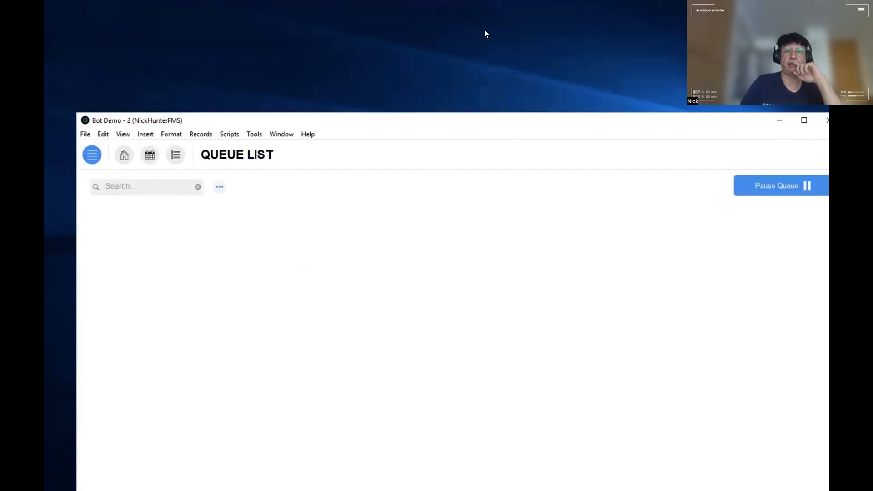
{"action": "left_click_drag", "start_coordinate": [394, 124], "coordinate": [363, 16]}
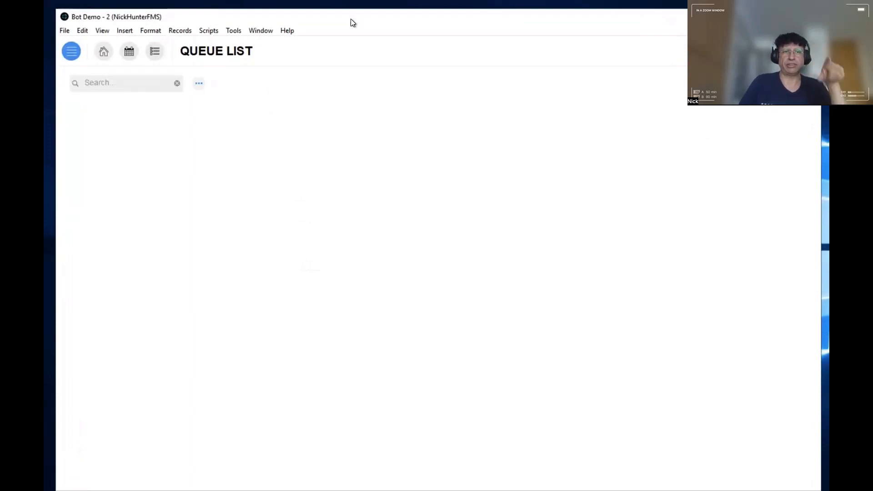
Step: Look at the saved PCs and the remote Queue List again, and return to the Analysis screen in FileMaker Pro
{"action": "key", "text": "ctrl+Left"}
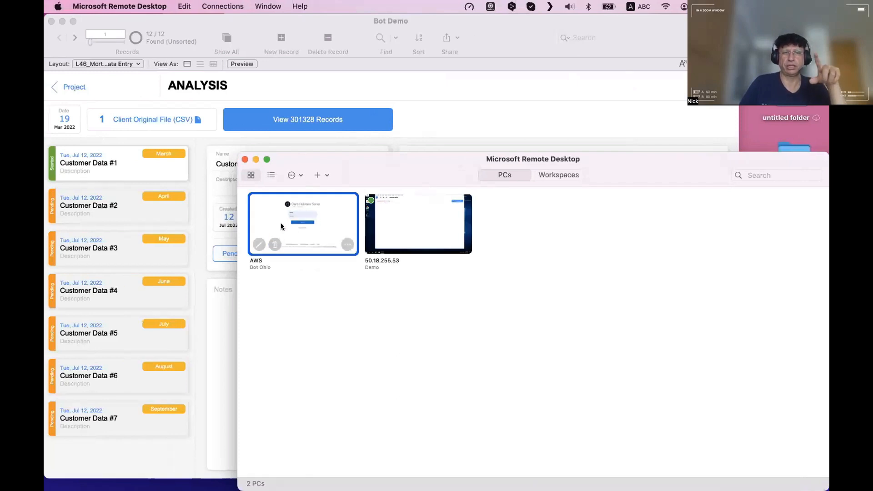
{"action": "left_click", "coordinate": [407, 223]}
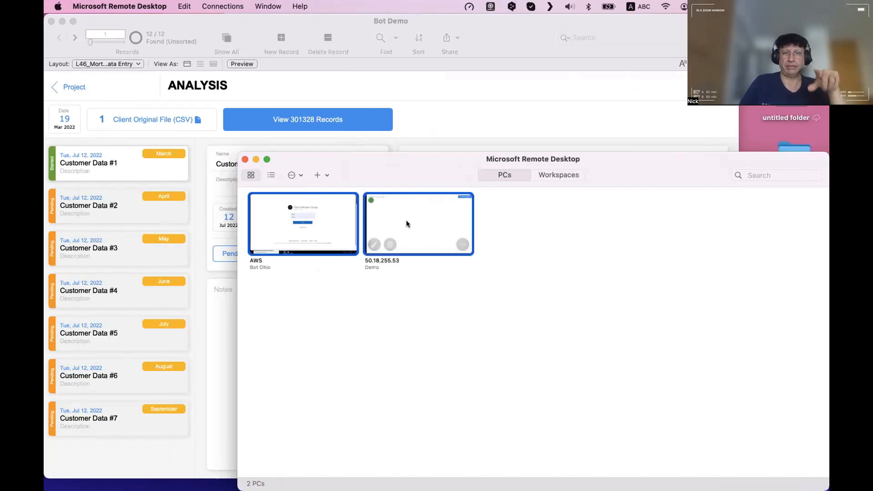
{"action": "left_click", "coordinate": [332, 222]}
{"action": "left_click", "coordinate": [391, 223]}
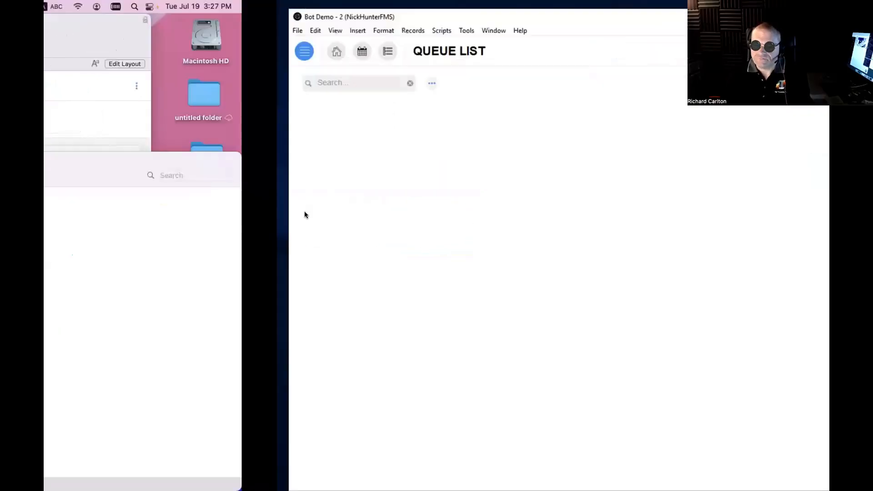
{"action": "left_click", "coordinate": [510, 284]}
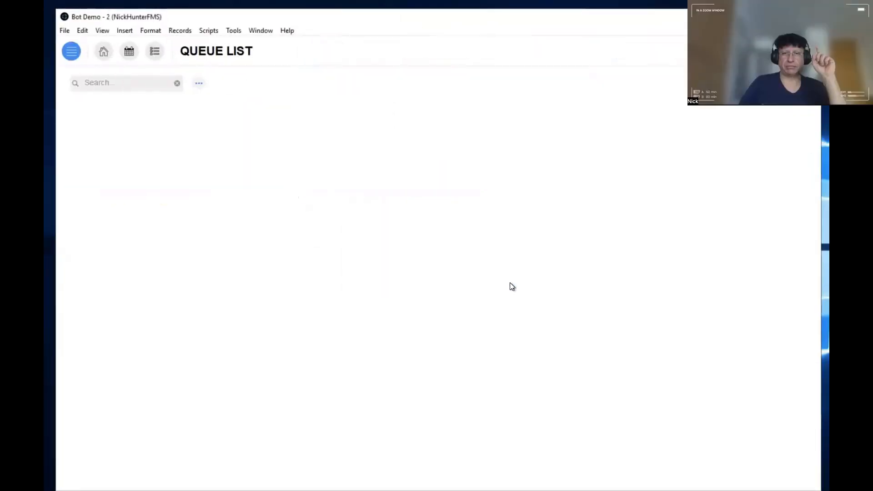
{"action": "key", "text": "ctrl+Left"}
{"action": "left_click", "coordinate": [403, 83]}
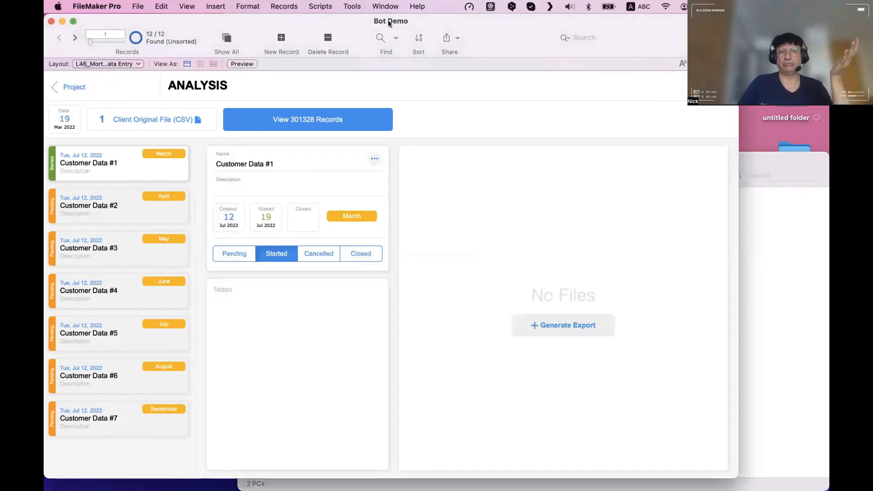
Step: Move the Microsoft Remote Desktop window out of the way and bring the Bot Demo Analysis screen back to the front
{"action": "mouse_move", "coordinate": [388, 20]}
{"action": "left_mouse_down"}
{"action": "mouse_move", "coordinate": [327, 10]}
{"action": "mouse_move", "coordinate": [363, 26]}
{"action": "mouse_move", "coordinate": [388, 21]}
{"action": "left_mouse_up"}
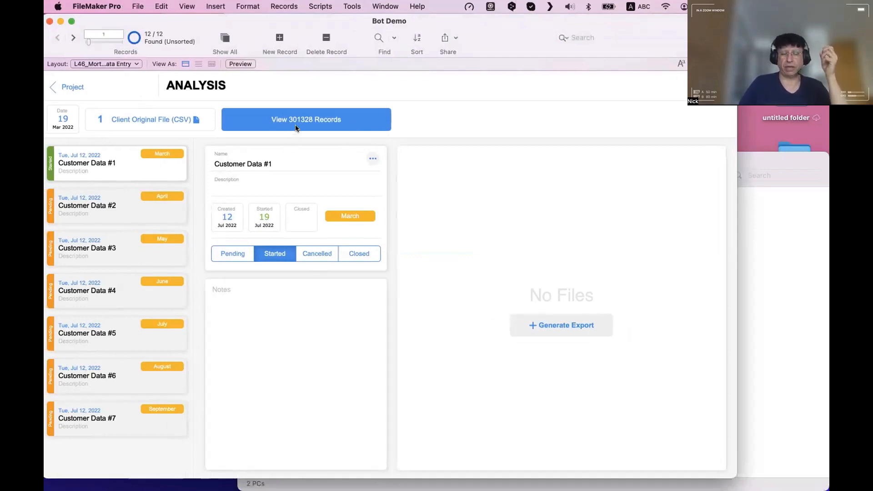
{"action": "left_click", "coordinate": [752, 165]}
{"action": "left_click_drag", "start_coordinate": [599, 190], "coordinate": [509, 468]}
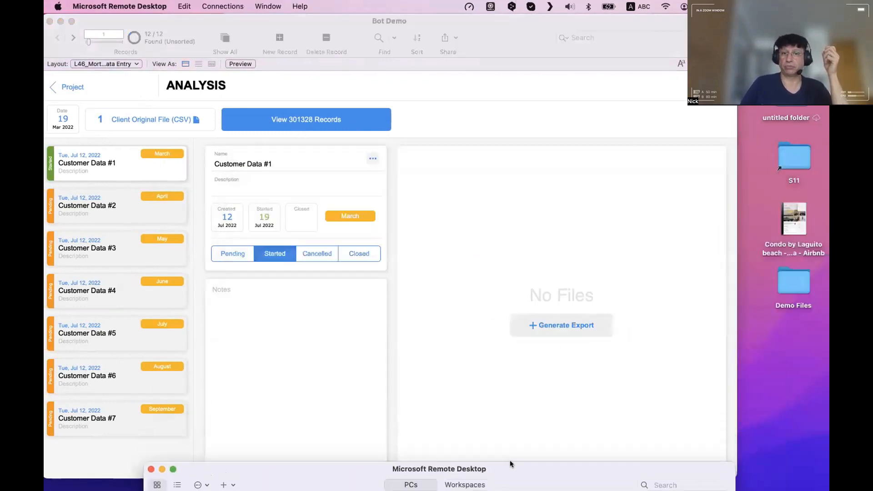
{"action": "left_click", "coordinate": [423, 130]}
Step: Start adding another client original file and supply client data.xlsx from the Demo Files folder on the desktop
{"action": "left_click", "coordinate": [168, 117]}
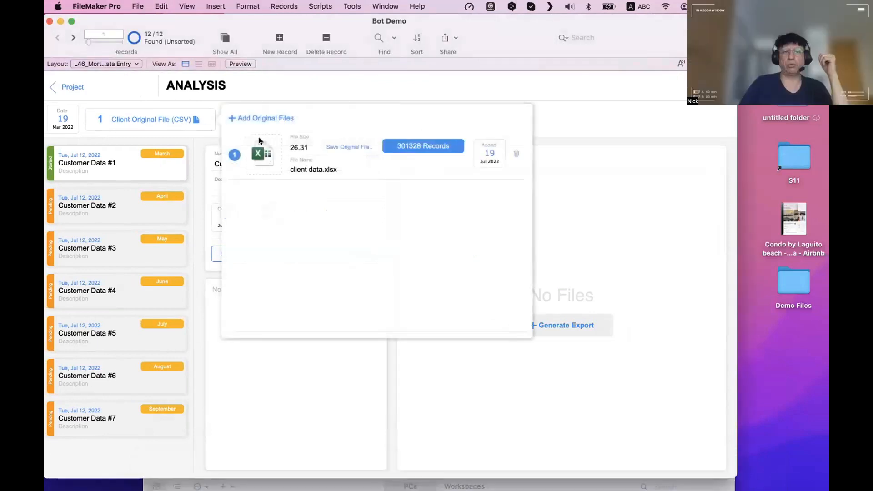
{"action": "left_click", "coordinate": [267, 115]}
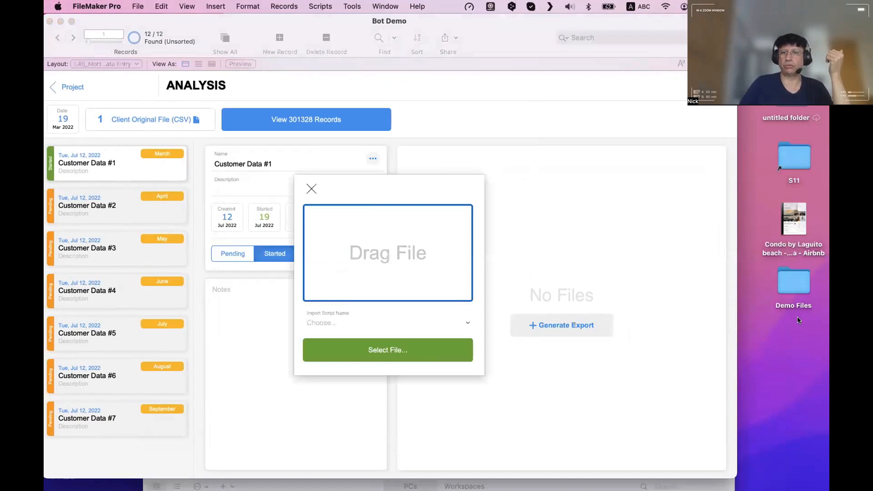
{"action": "left_click", "coordinate": [794, 289]}
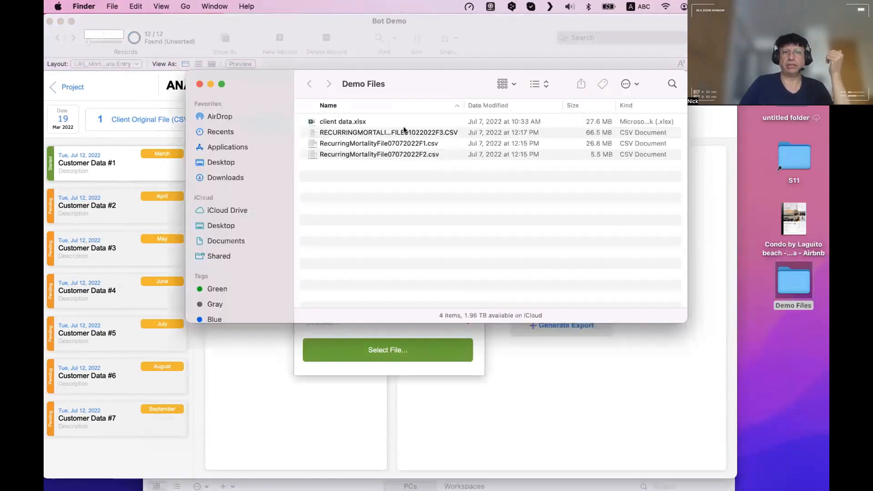
{"action": "left_click", "coordinate": [354, 121]}
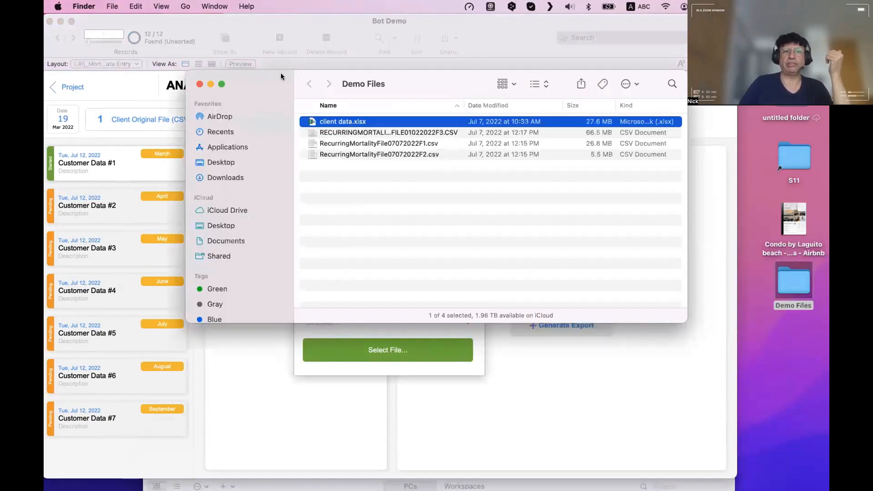
{"action": "left_click_drag", "start_coordinate": [280, 74], "coordinate": [406, 248]}
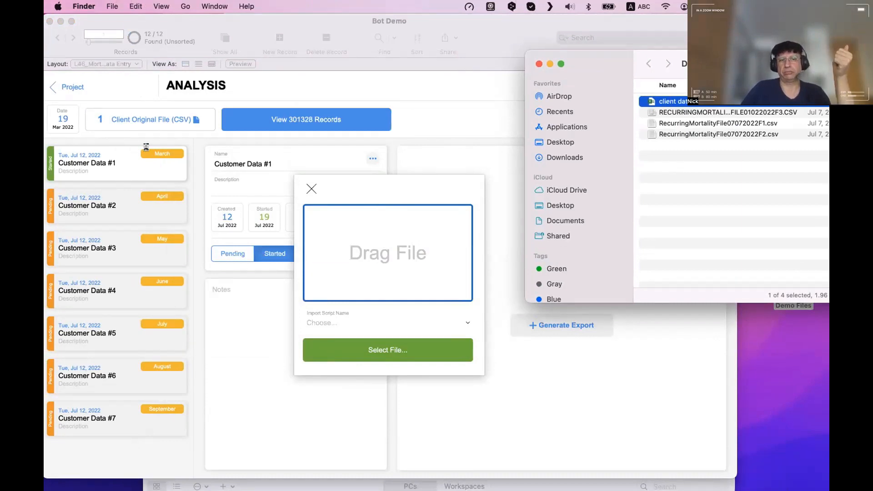
{"action": "left_click", "coordinate": [591, 101]}
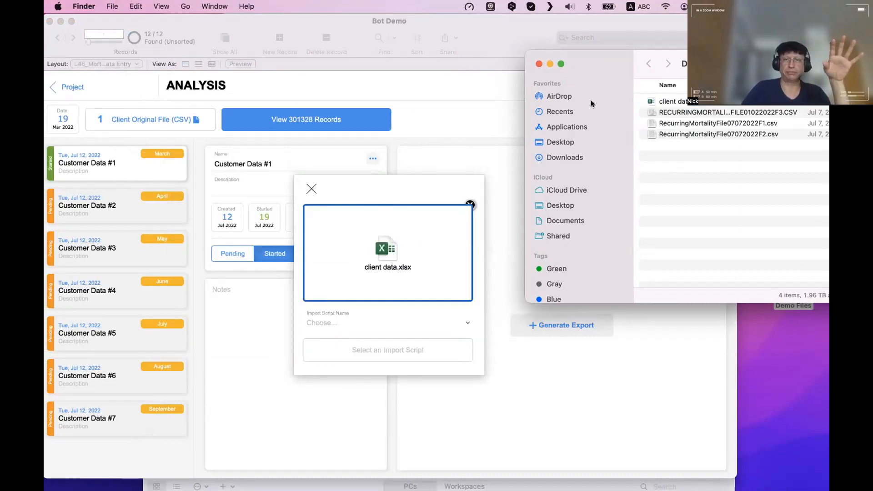
Step: Move the Demo Files folder window aside from the import dialog and close it
{"action": "left_click_drag", "start_coordinate": [580, 54], "coordinate": [600, 52]}
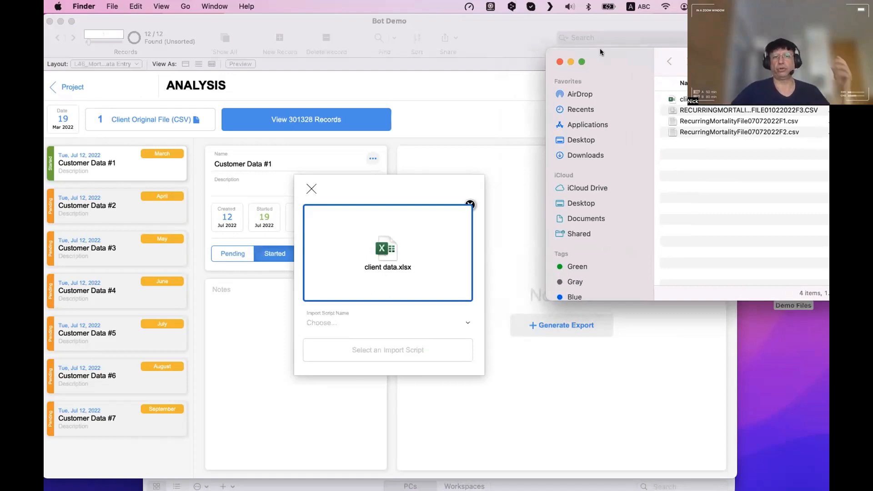
{"action": "left_click", "coordinate": [437, 185]}
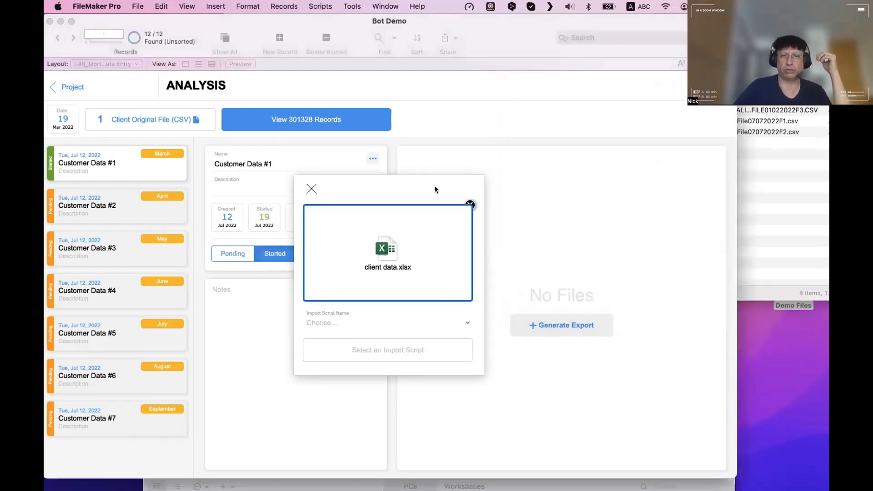
{"action": "left_click", "coordinate": [809, 190]}
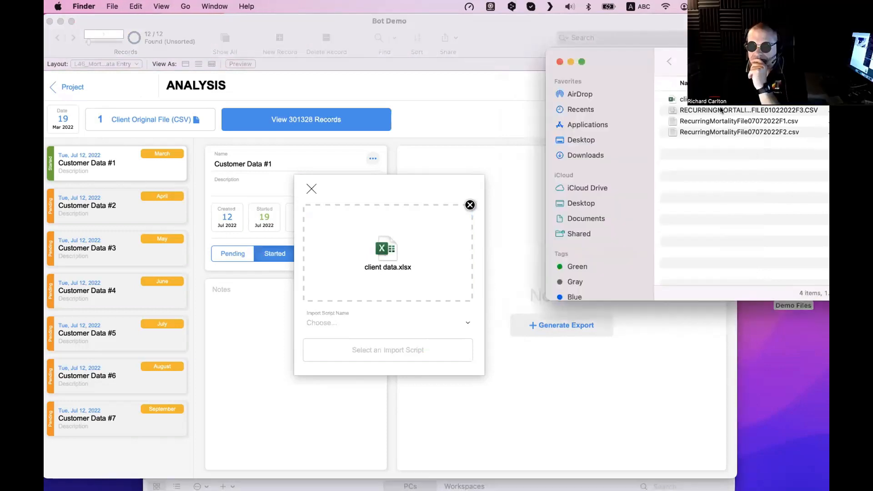
{"action": "left_click", "coordinate": [710, 101]}
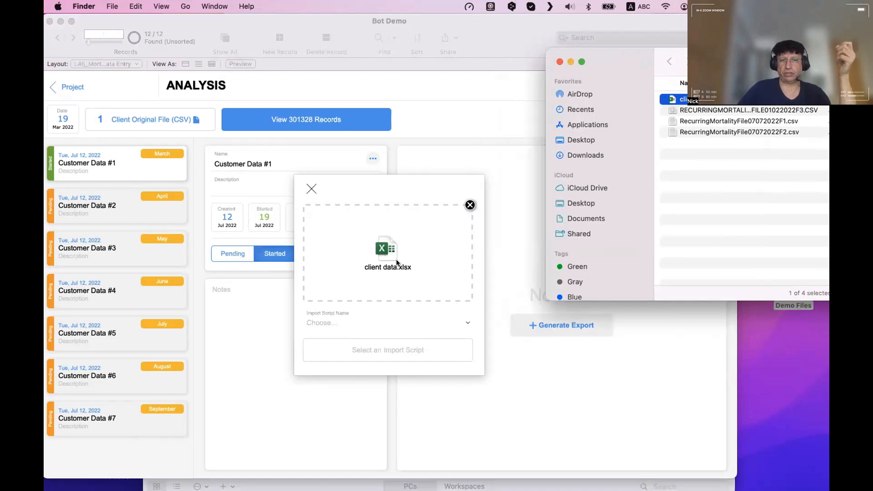
{"action": "left_click", "coordinate": [559, 61]}
Step: Examine the import scripts offered for client data.xlsx without choosing one
{"action": "left_click", "coordinate": [373, 318]}
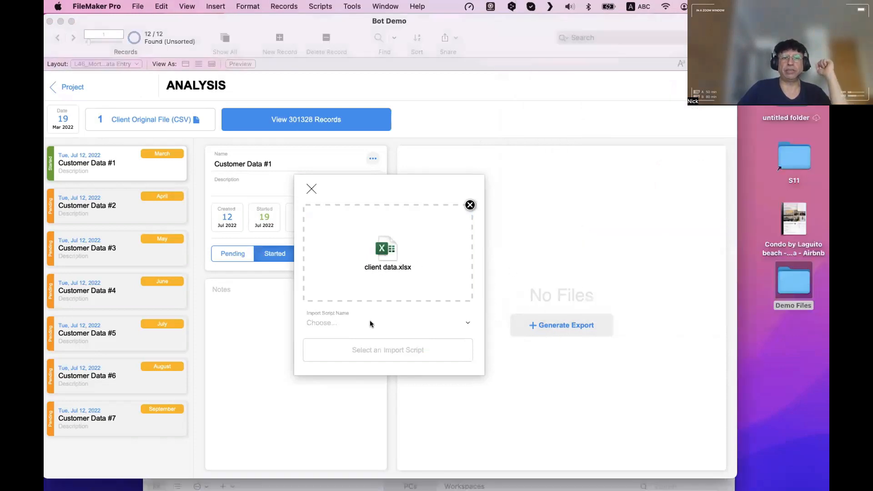
{"action": "left_click", "coordinate": [370, 320]}
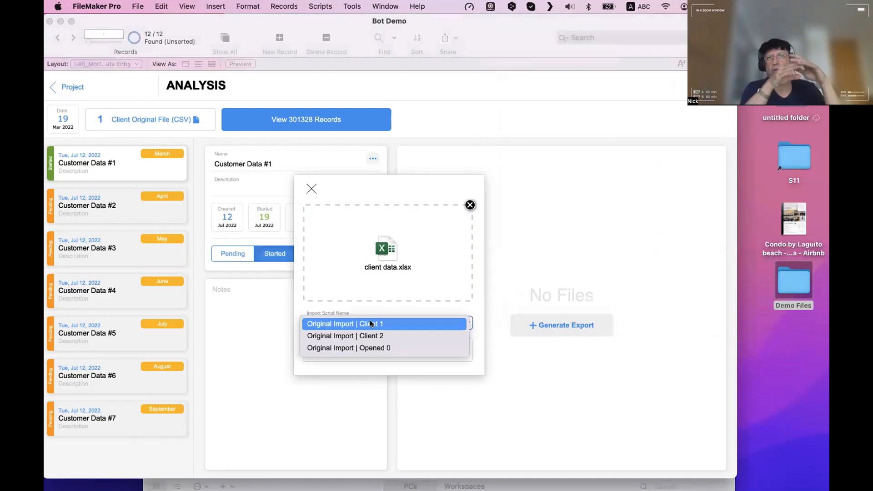
{"action": "left_click", "coordinate": [381, 307]}
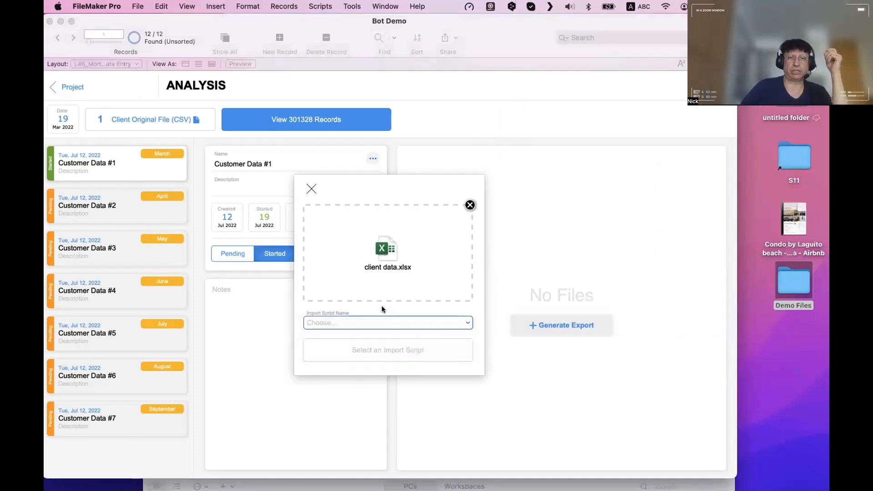
Step: Leave the import script list unchosen, open the Script Workspace and search its scripts for "Import"
{"action": "left_click", "coordinate": [381, 308]}
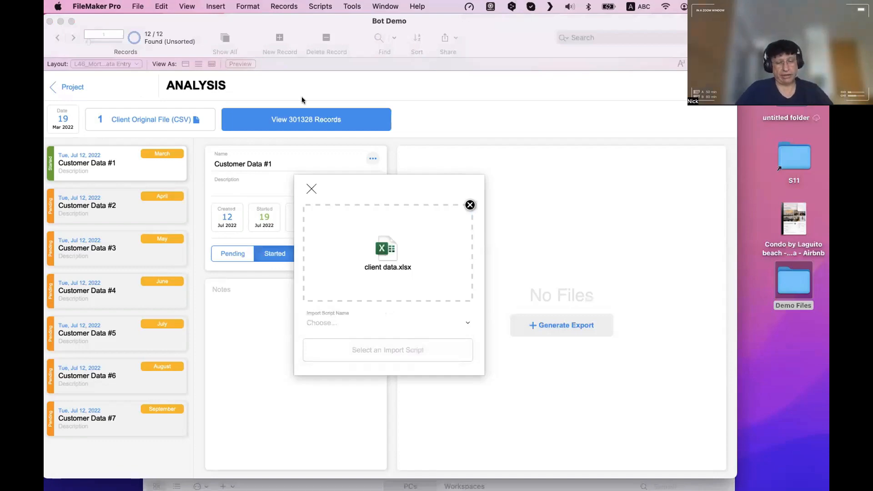
{"action": "key", "text": "super+shift+s"}
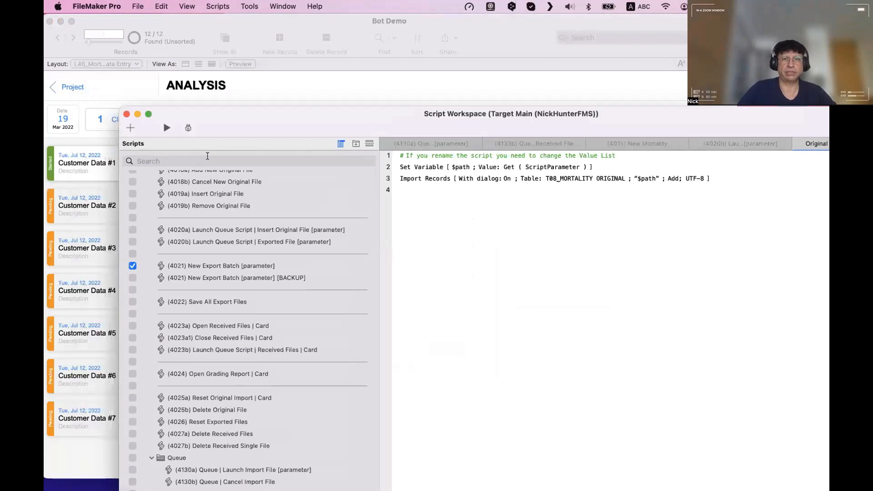
{"action": "scroll", "coordinate": [243, 254], "scroll_direction": "down", "scroll_amount": 7}
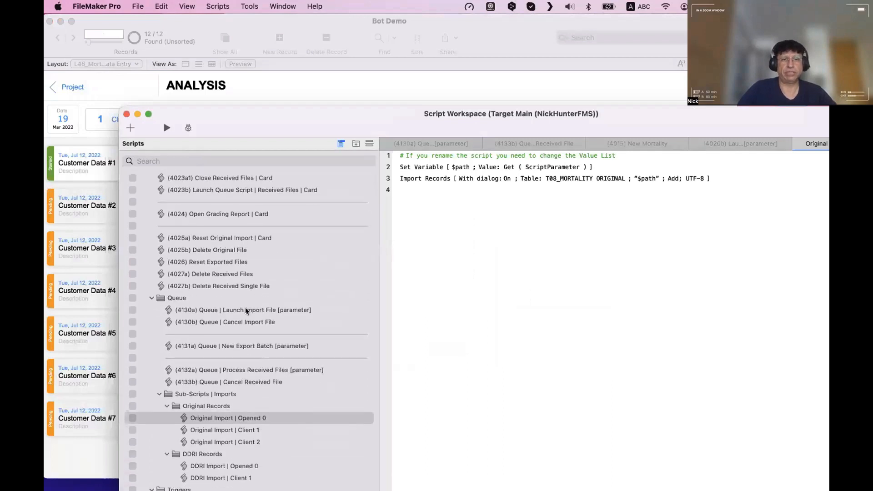
{"action": "scroll", "coordinate": [203, 191], "scroll_direction": "up", "scroll_amount": 1}
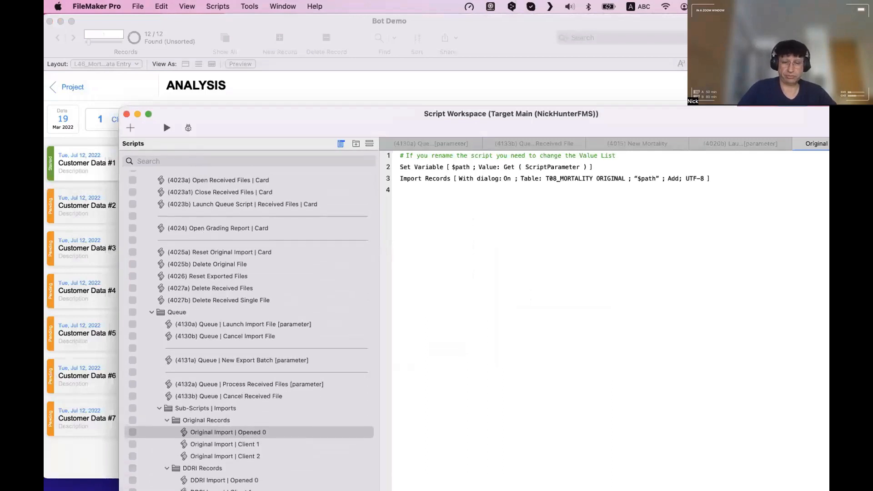
{"action": "type", "text": "Import"}
{"action": "scroll", "coordinate": [257, 233], "scroll_direction": "up", "scroll_amount": 3}
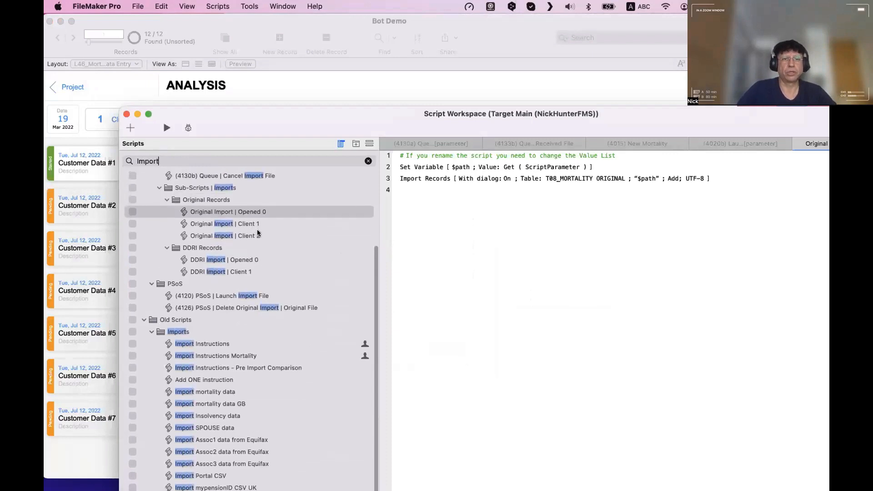
Step: Examine the Original Import | Opened 0 script, including the data source and import order options of its Import Records step
{"action": "left_click", "coordinate": [233, 212]}
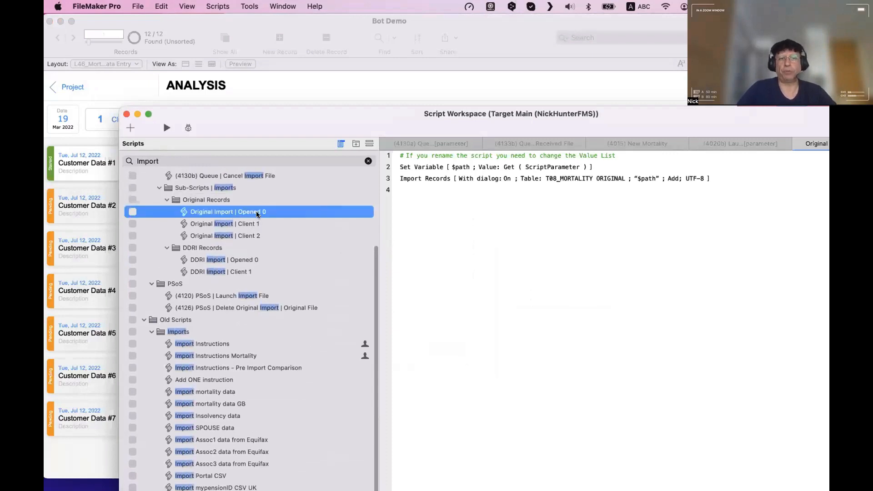
{"action": "left_click", "coordinate": [429, 170]}
{"action": "left_click", "coordinate": [421, 178]}
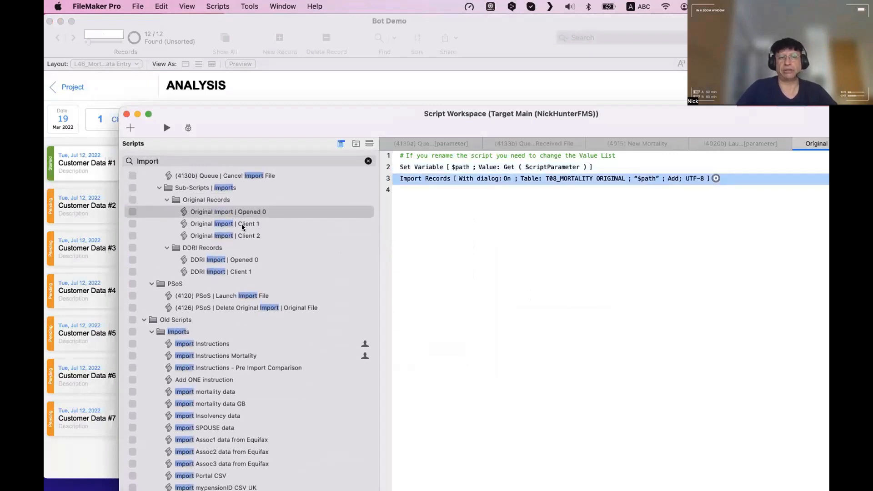
{"action": "left_click", "coordinate": [249, 212]}
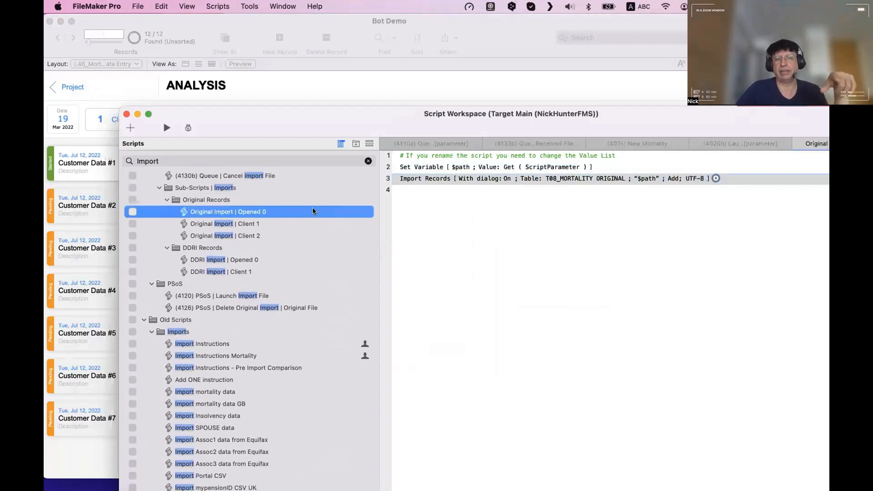
{"action": "left_click", "coordinate": [715, 178]}
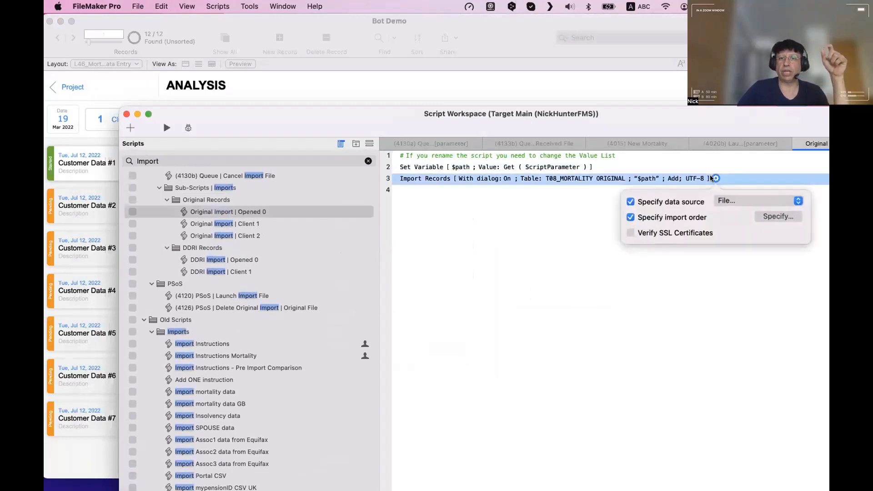
{"action": "left_click", "coordinate": [518, 203]}
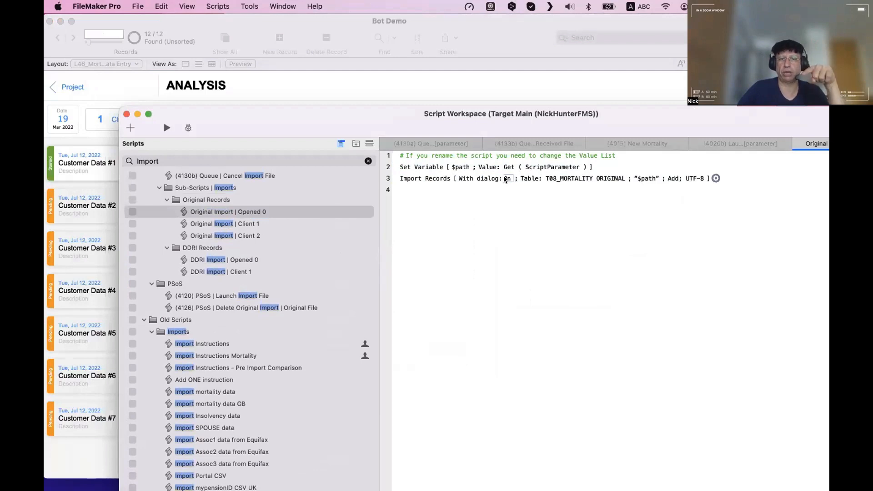
Step: Inspect the field import order of the Original Import | Client 1 script's Import Records step and leave it without saving
{"action": "left_click", "coordinate": [217, 223]}
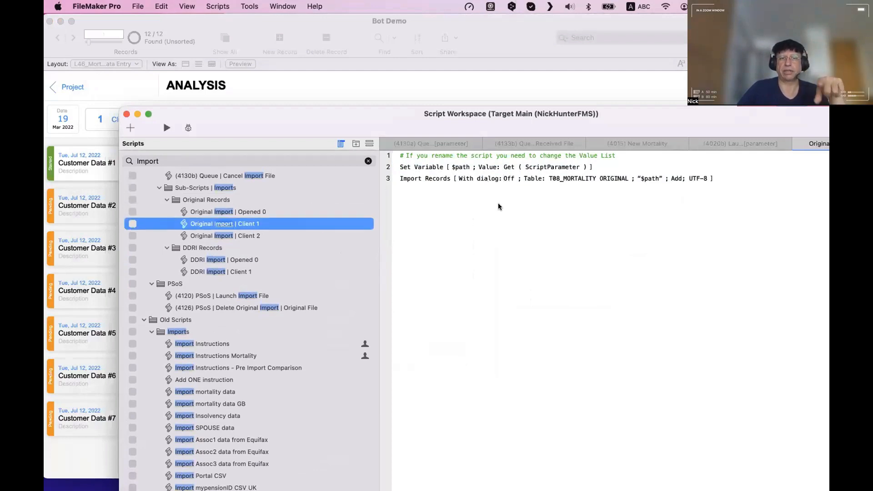
{"action": "left_click", "coordinate": [500, 178]}
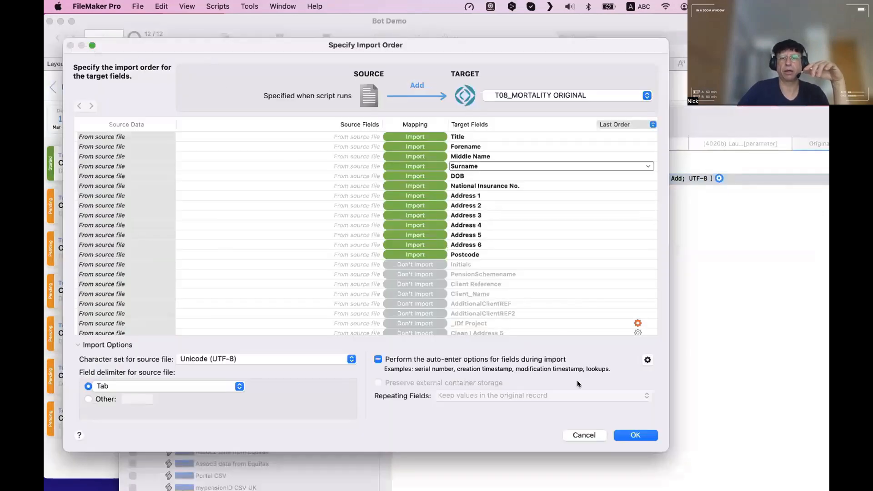
{"action": "left_click", "coordinate": [584, 435]}
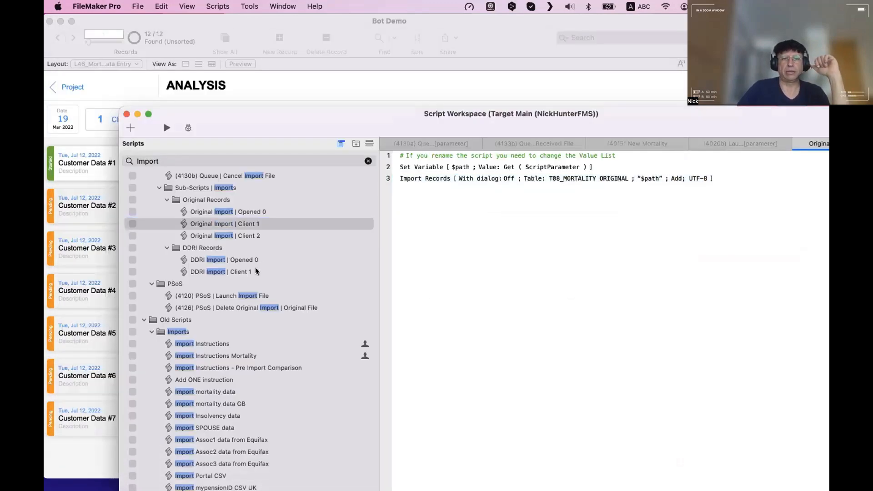
Step: Inspect the field import order of the Original Import | Client 2 script's Import Records step and leave it without saving
{"action": "left_click", "coordinate": [253, 236]}
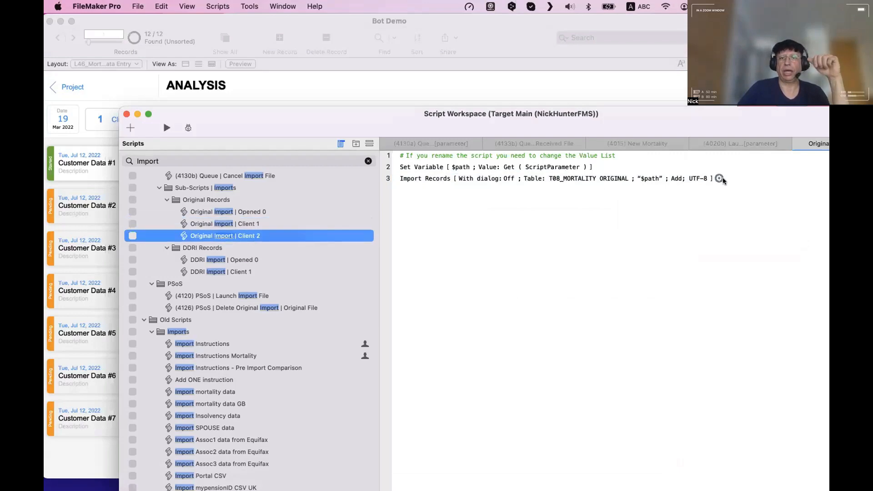
{"action": "left_click", "coordinate": [722, 179]}
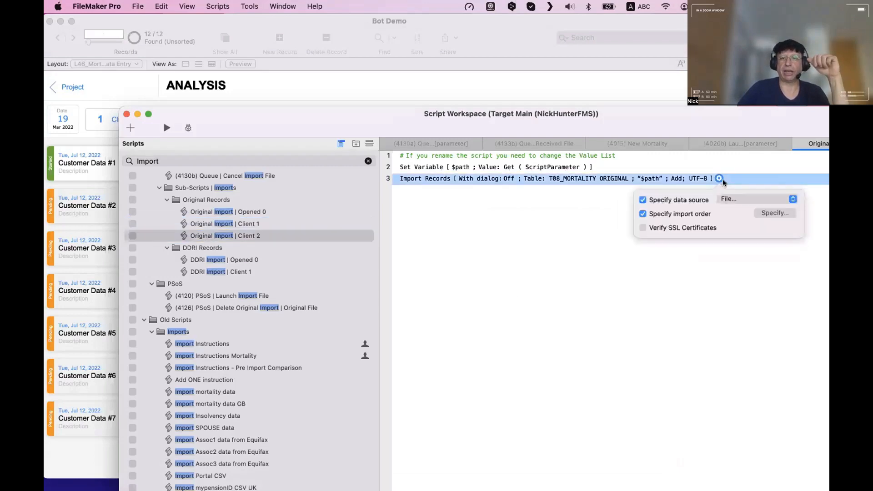
{"action": "left_click", "coordinate": [775, 215]}
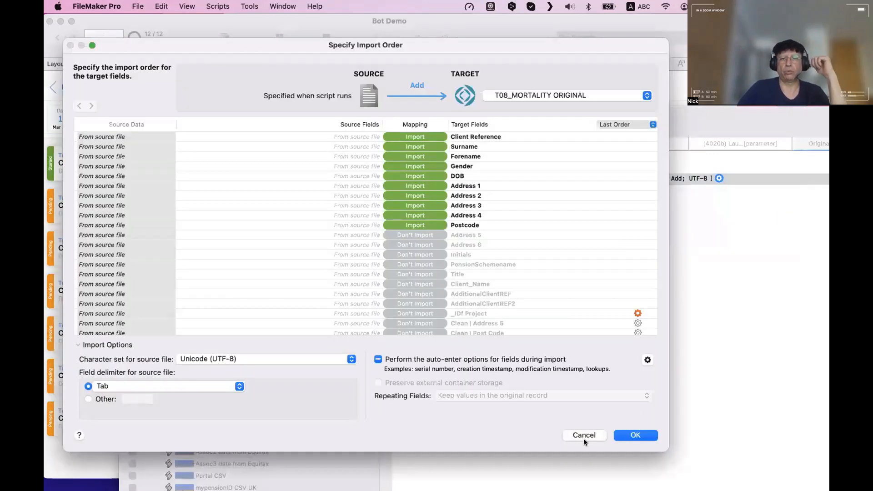
{"action": "left_click", "coordinate": [584, 436]}
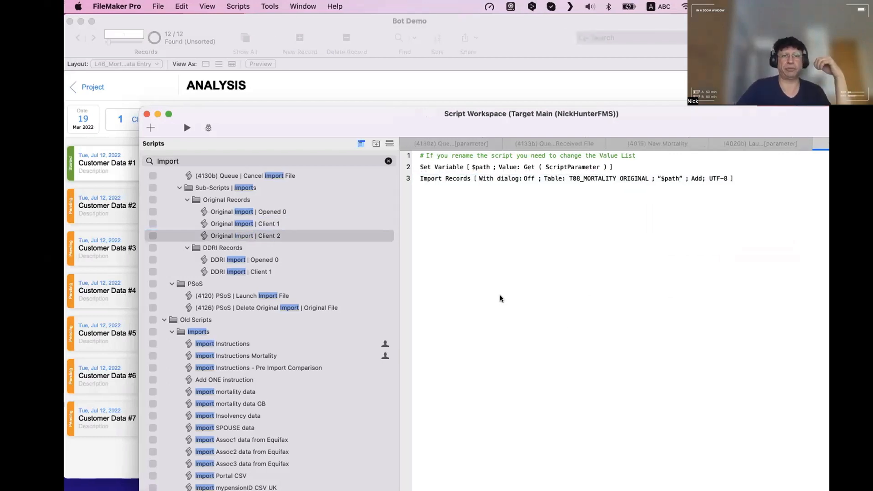
Step: Select the Original Import | Client 1 script and move the Script Workspace window aside to uncover the import dialog
{"action": "left_click", "coordinate": [292, 233]}
{"action": "left_click", "coordinate": [288, 223]}
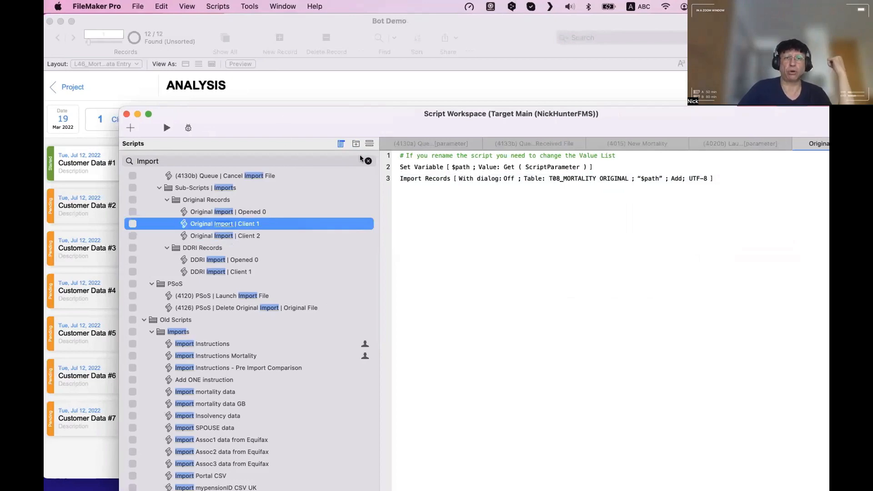
{"action": "left_click_drag", "start_coordinate": [280, 121], "coordinate": [571, 203]}
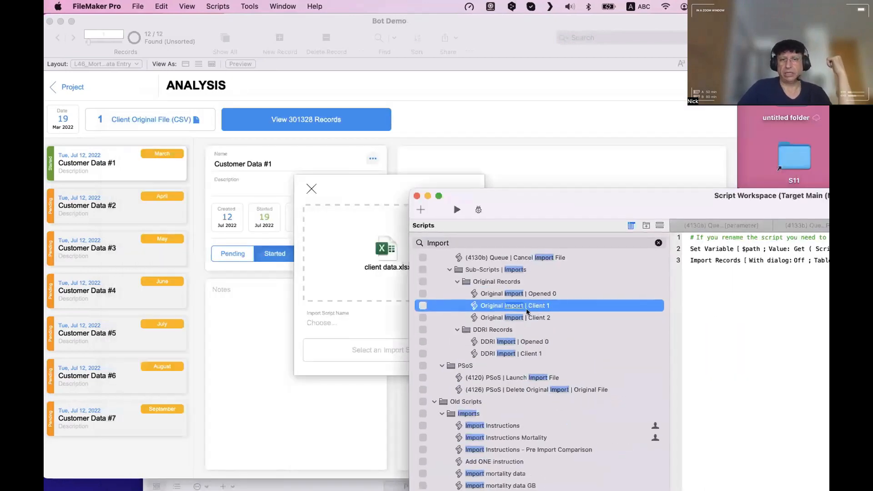
Step: Set the import script for client data.xlsx to Original Import | Client 1
{"action": "left_click", "coordinate": [334, 316]}
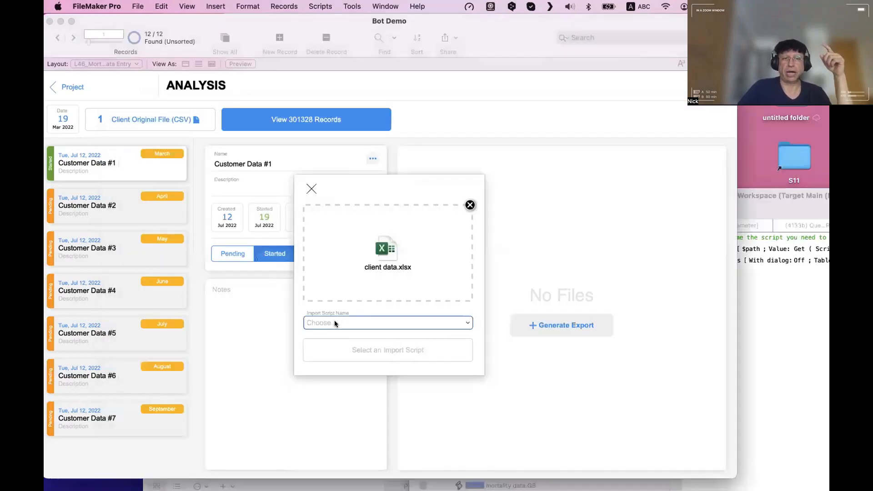
{"action": "left_click", "coordinate": [334, 320]}
{"action": "left_click", "coordinate": [335, 324]}
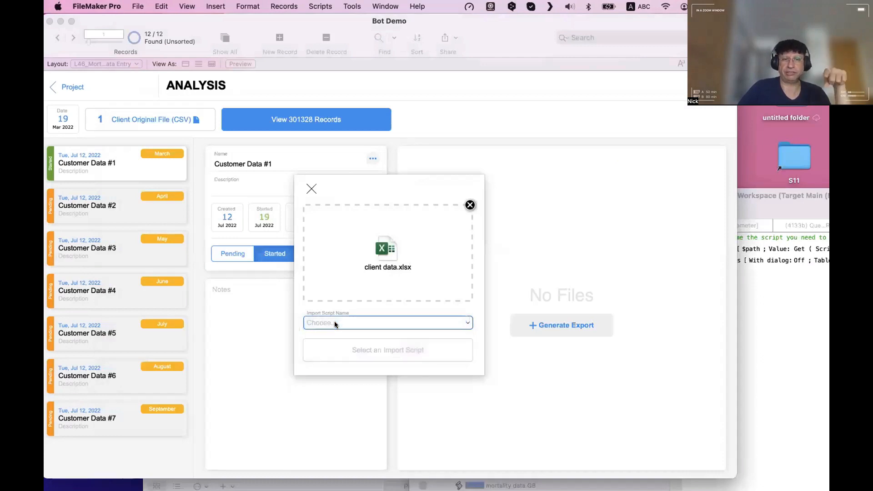
{"action": "left_click", "coordinate": [335, 323]}
{"action": "left_click", "coordinate": [337, 332]}
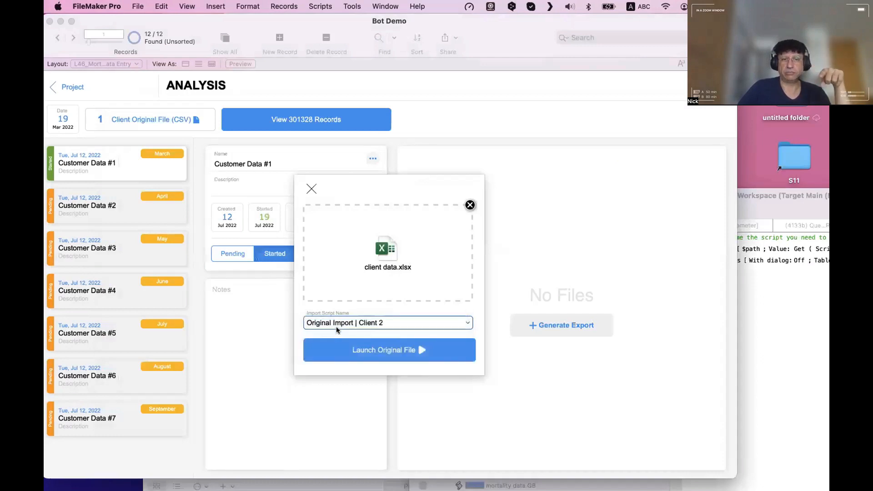
{"action": "left_click", "coordinate": [339, 325]}
{"action": "left_click", "coordinate": [343, 337]}
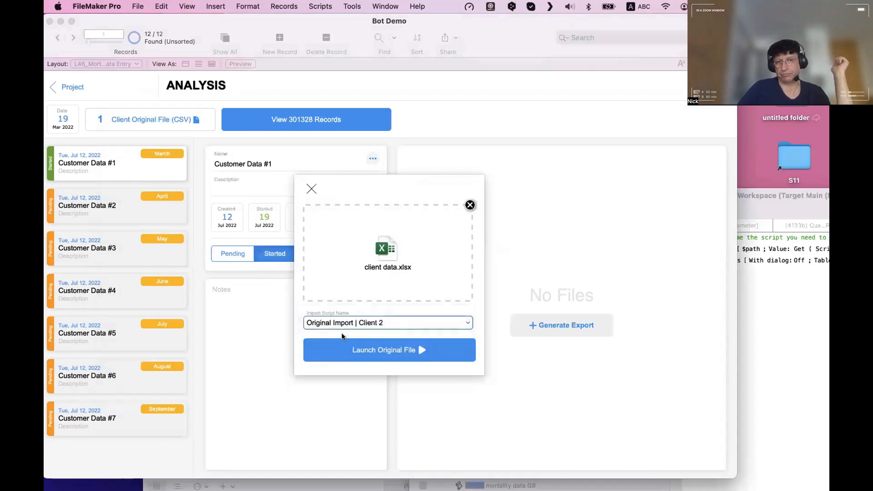
{"action": "left_click", "coordinate": [345, 324]}
{"action": "left_click", "coordinate": [346, 301]}
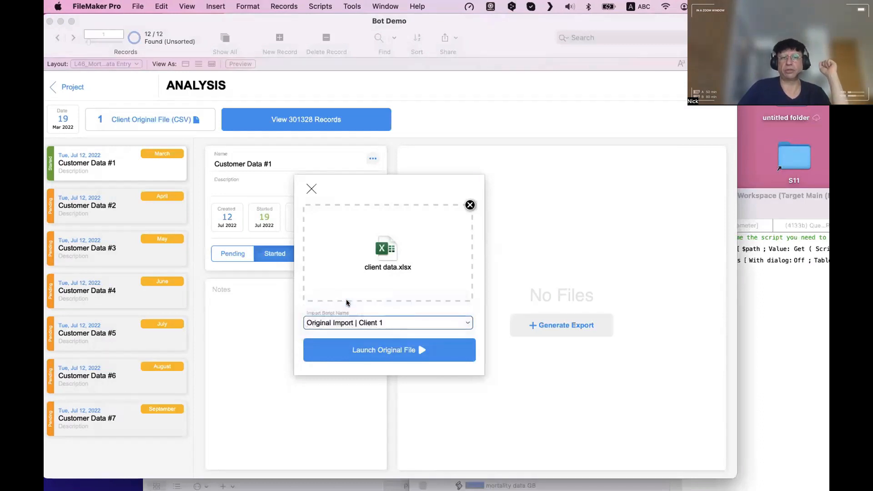
{"action": "left_click", "coordinate": [354, 304]}
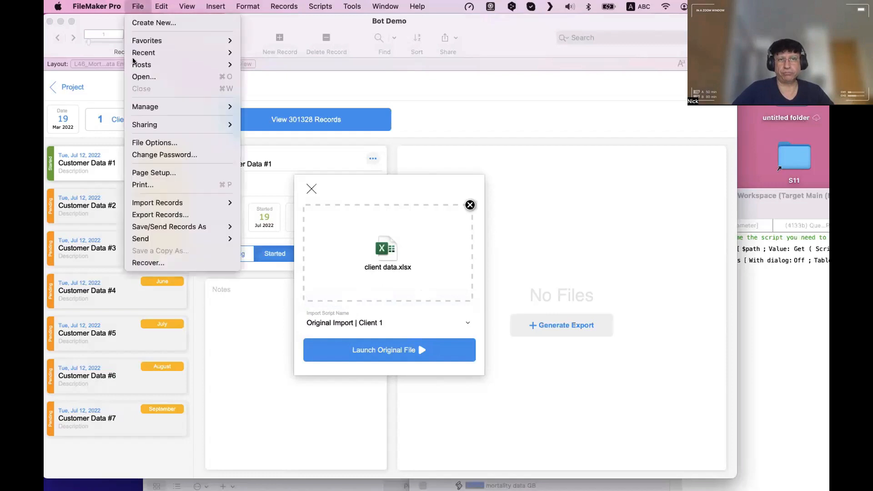
{"action": "left_click", "coordinate": [138, 6]}
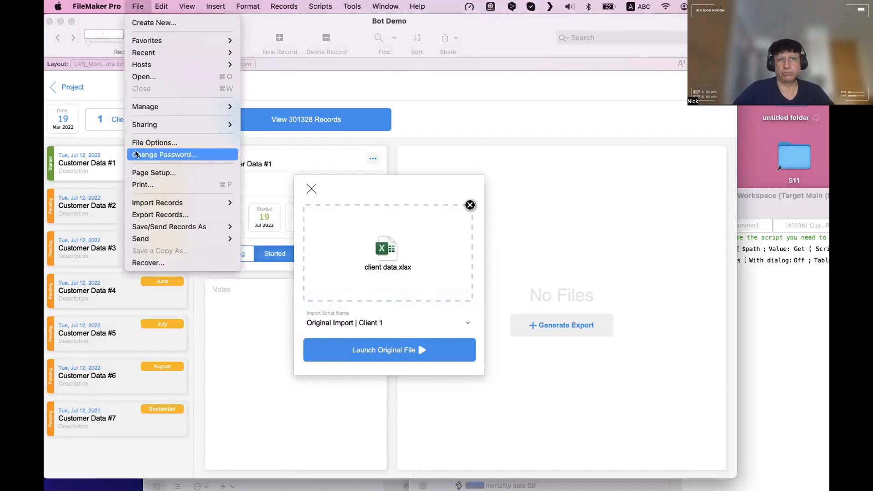
{"action": "left_click", "coordinate": [137, 6]}
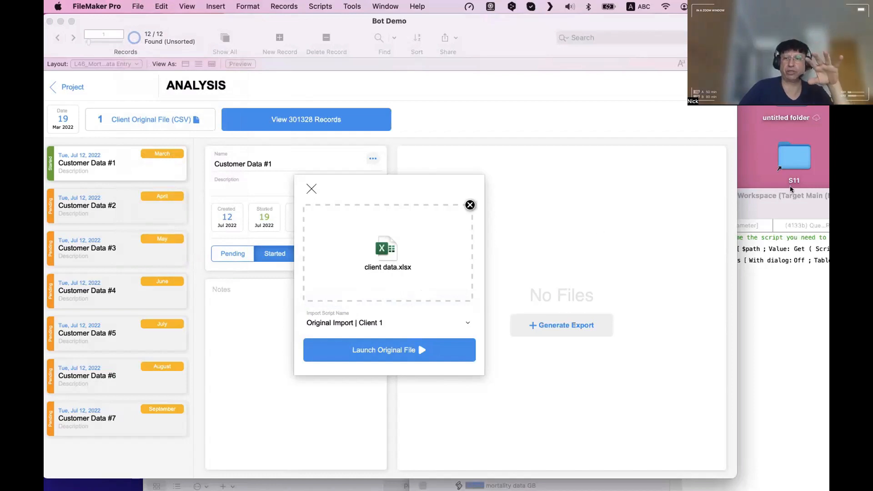
Step: Move the Script Workspace window off the Demo Files folder on the desktop and return to the import dialog
{"action": "left_click_drag", "start_coordinate": [779, 193], "coordinate": [779, 265]}
{"action": "left_click", "coordinate": [804, 275]}
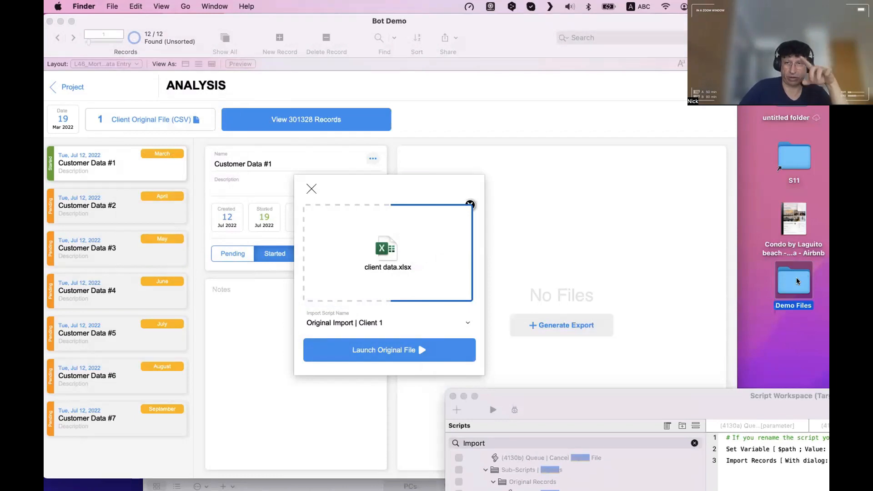
{"action": "left_click", "coordinate": [407, 194]}
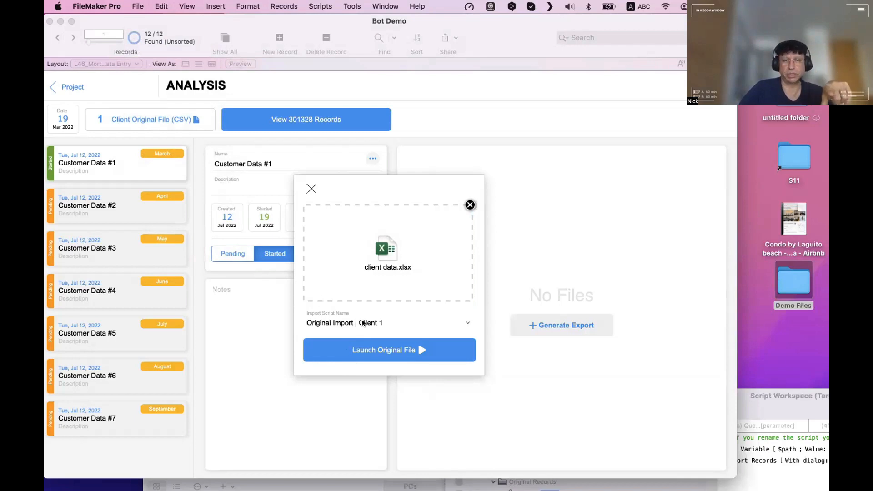
Step: Check the Queue List in the remote PC session and return to the local Analysis screen with the import dialog
{"action": "left_click", "coordinate": [370, 353]}
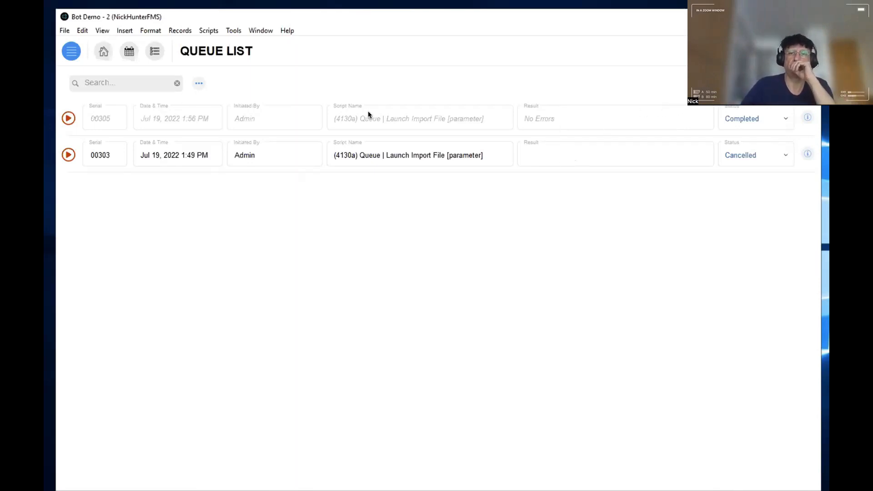
{"action": "key", "text": "ctrl+Left"}
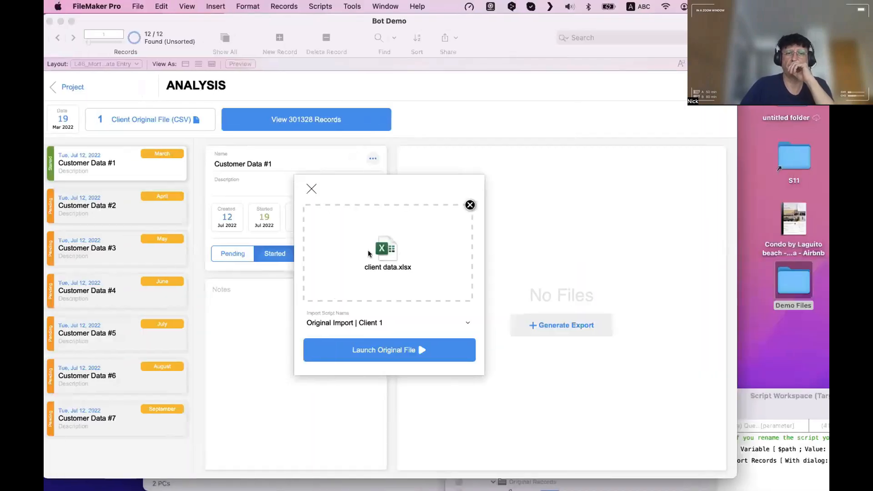
{"action": "key", "text": "ctrl+Right"}
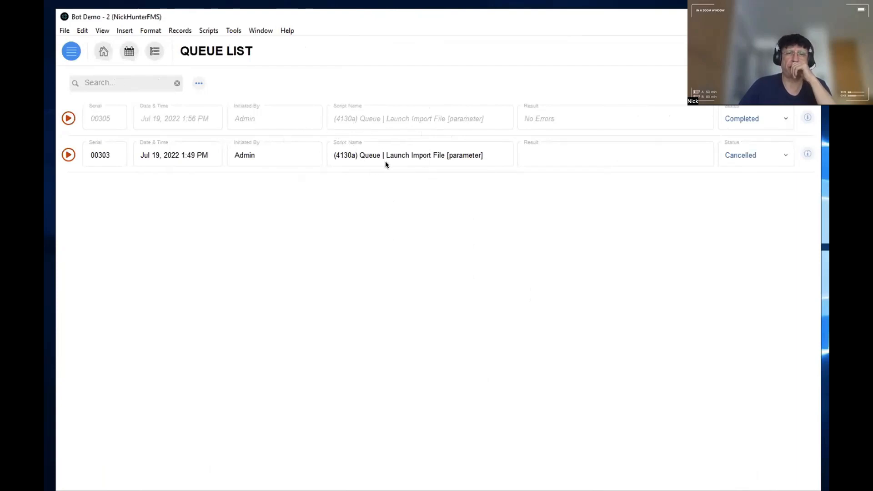
{"action": "key", "text": "ctrl+Left"}
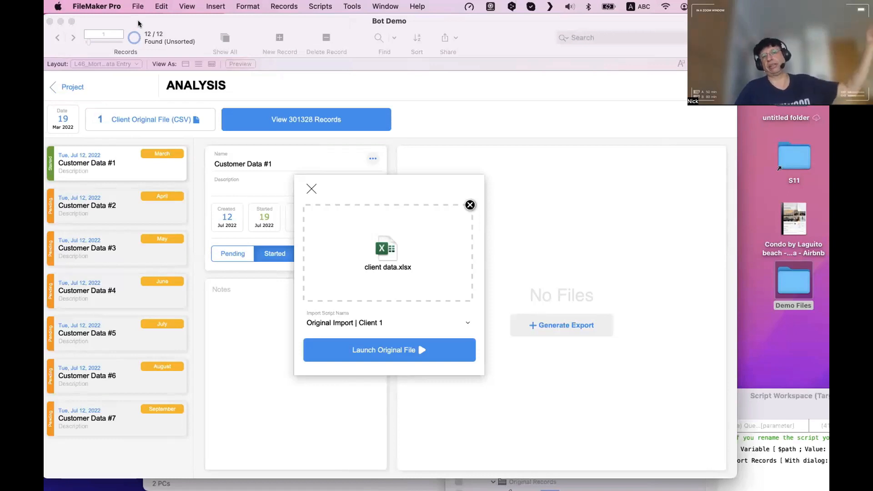
Step: Launch the client data.xlsx original file with the chosen import script and open the Demo Files folder on the desktop
{"action": "left_click", "coordinate": [394, 353]}
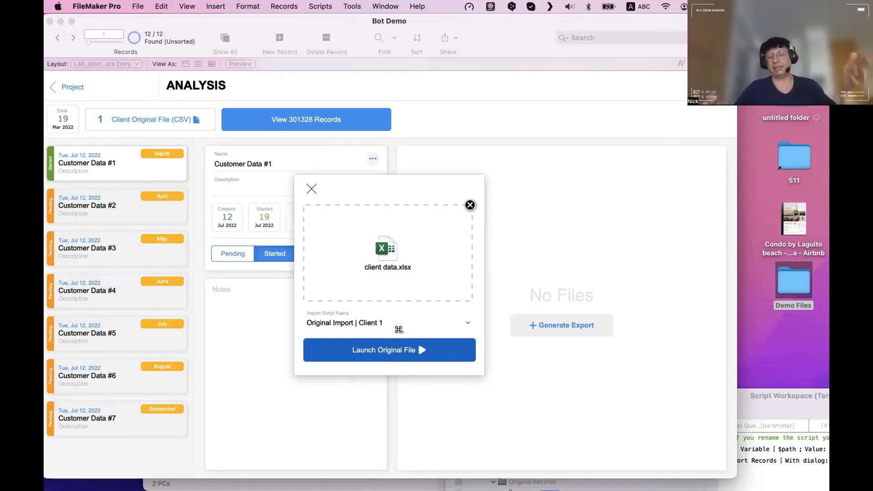
{"action": "left_click", "coordinate": [400, 349]}
{"action": "double_click", "coordinate": [793, 283]}
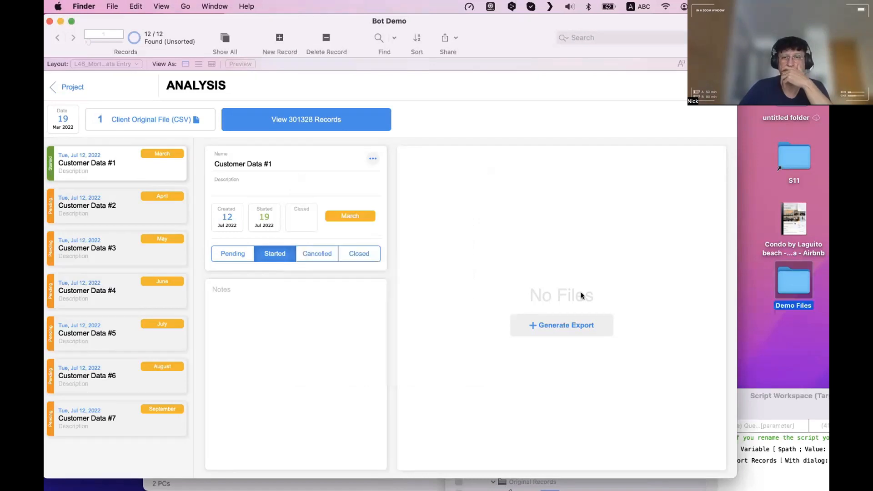
Step: Inspect the script parameters of the pending Launch Import File job in the remote PC's Queue List, and return to the Analysis screen
{"action": "left_click", "coordinate": [429, 189]}
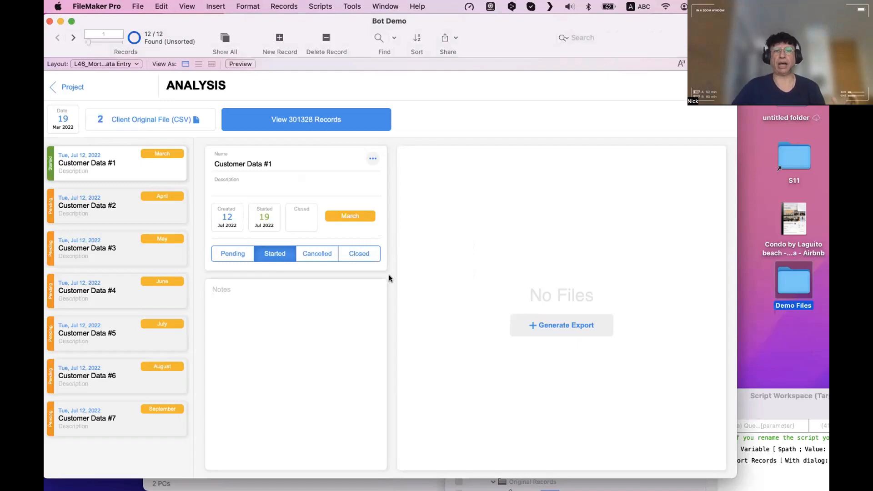
{"action": "key", "text": "ctrl+Right"}
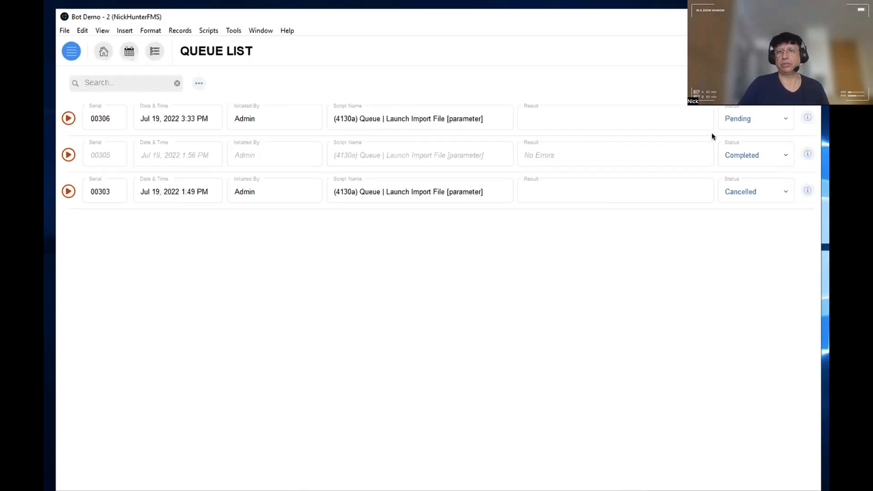
{"action": "left_click", "coordinate": [802, 117]}
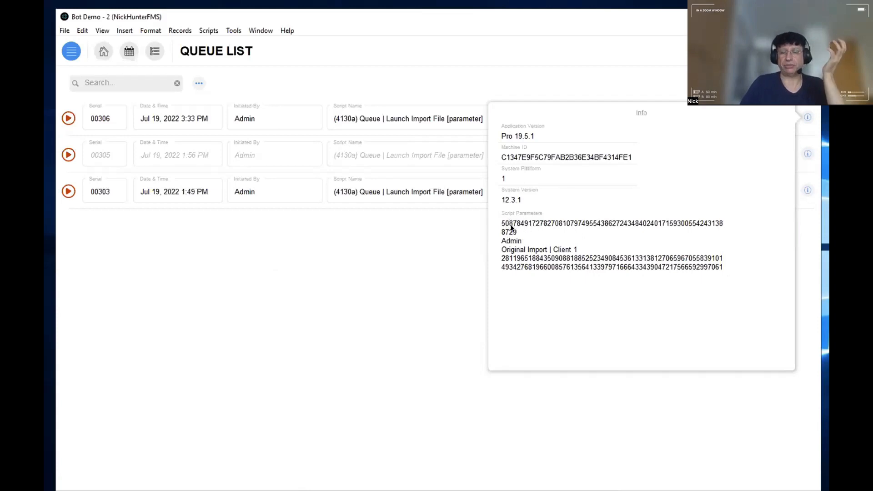
{"action": "left_click", "coordinate": [417, 249]}
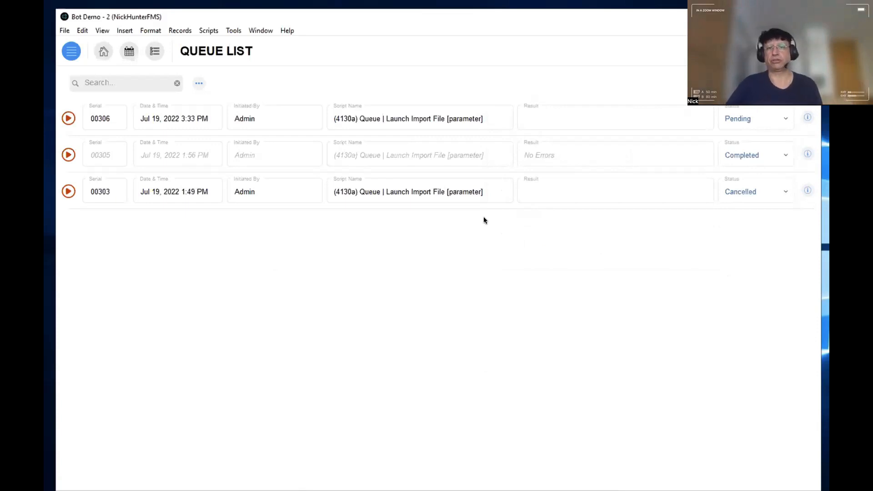
{"action": "left_click", "coordinate": [806, 117]}
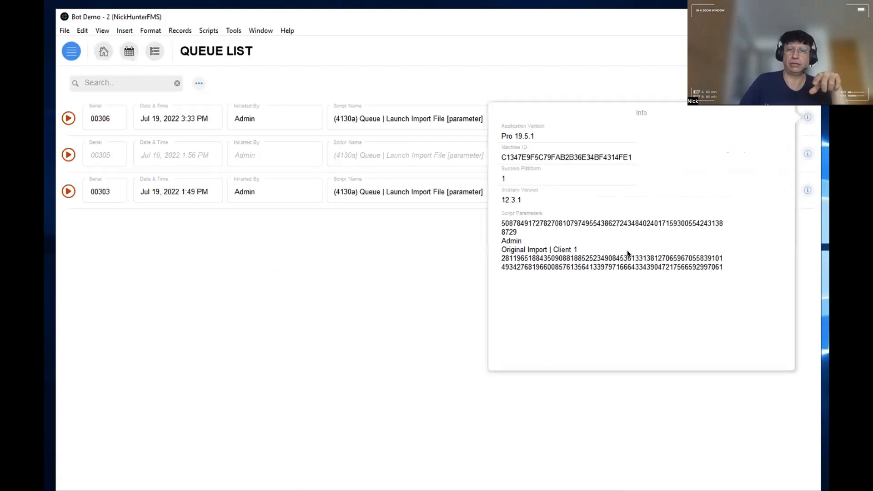
{"action": "left_click", "coordinate": [346, 261]}
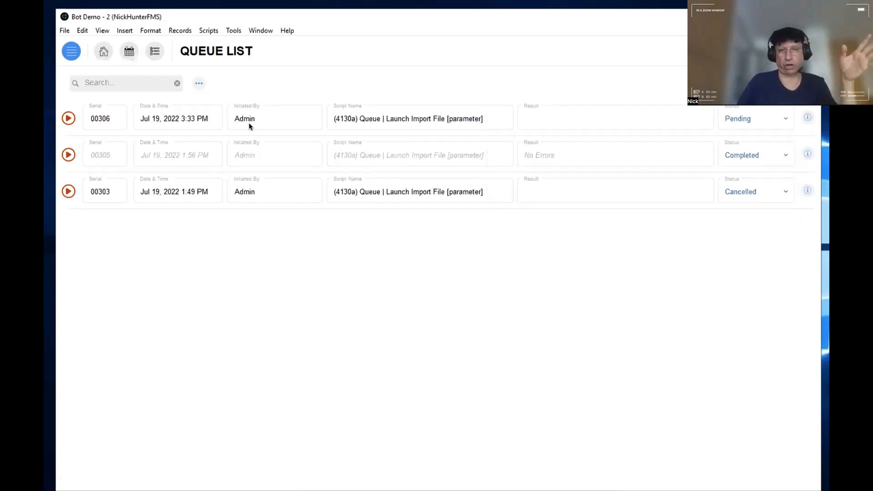
{"action": "key", "text": "ctrl+Left"}
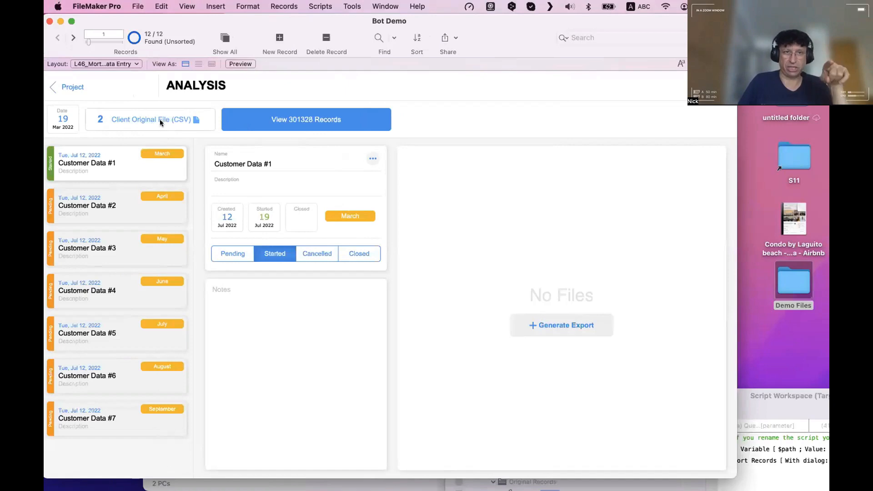
Step: Check the client data.xlsx import on the remote PC and open the client original file list on the local Analysis screen
{"action": "key", "text": "ctrl+Right"}
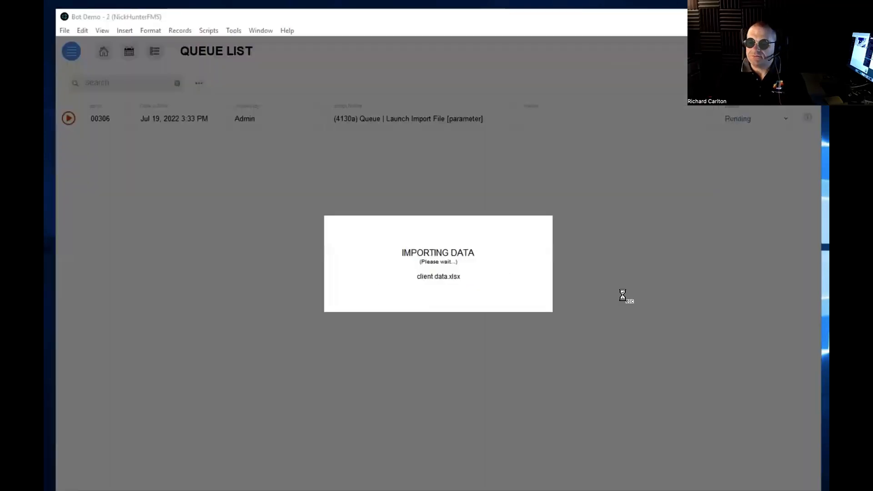
{"action": "key", "text": "Escape"}
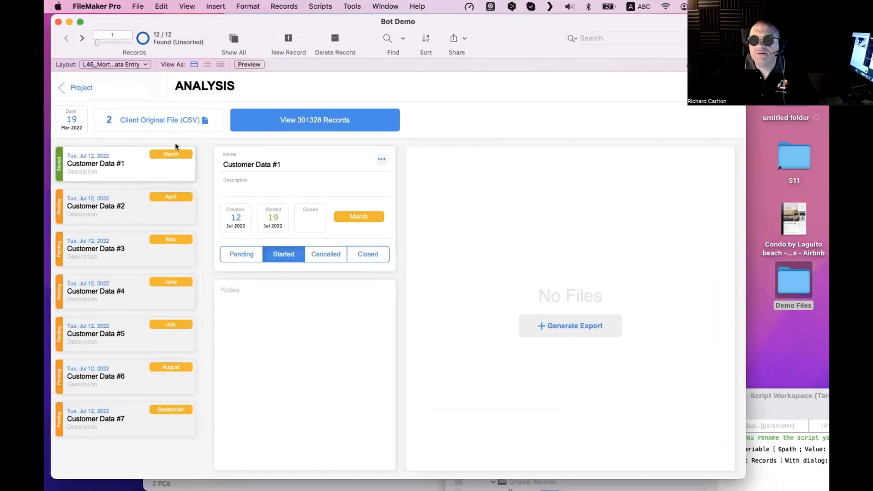
{"action": "left_click", "coordinate": [172, 119]}
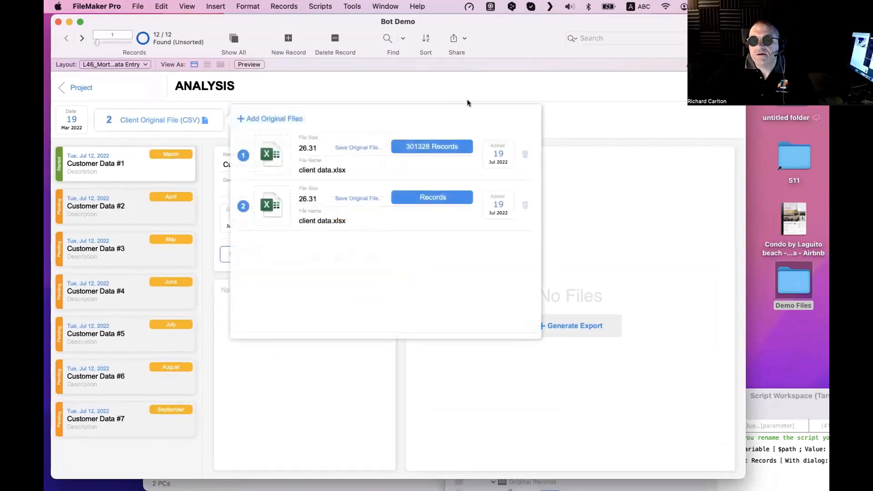
Step: Review the Original Import | Client 1 script in the Script Workspace, check the remote import, and bring Bot Demo back to the front
{"action": "key", "text": "shift+super+s"}
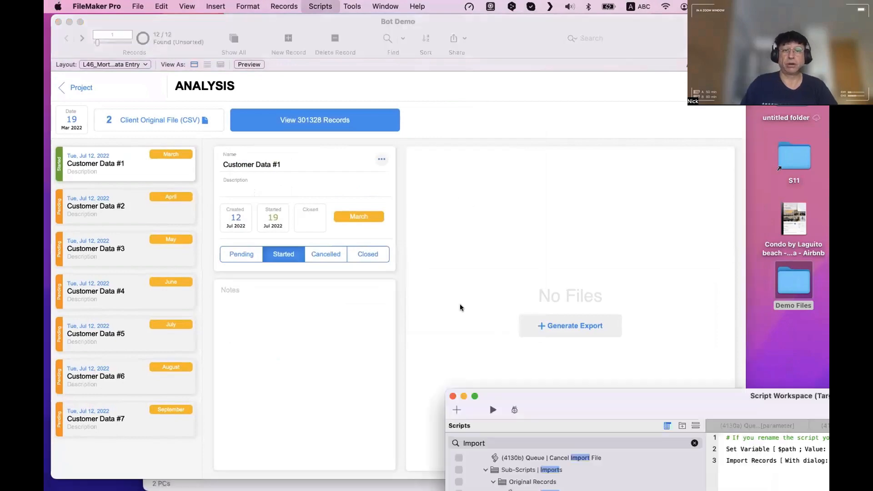
{"action": "left_click_drag", "start_coordinate": [578, 408], "coordinate": [253, 195]}
{"action": "left_click_drag", "start_coordinate": [317, 203], "coordinate": [315, 267]}
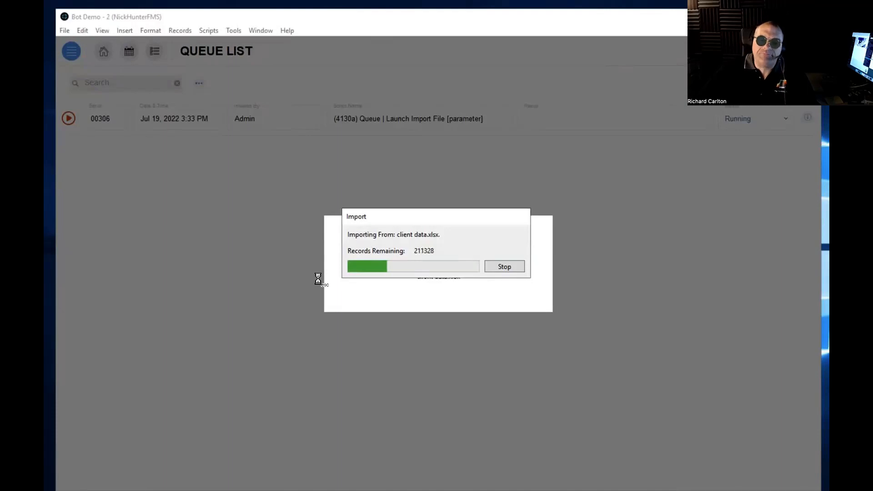
{"action": "key", "text": "ctrl+Left"}
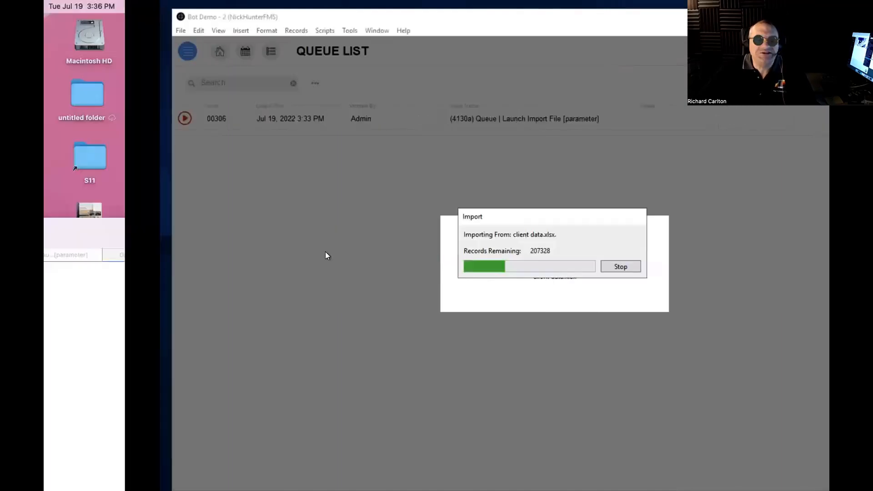
{"action": "left_click_drag", "start_coordinate": [396, 233], "coordinate": [424, 122]}
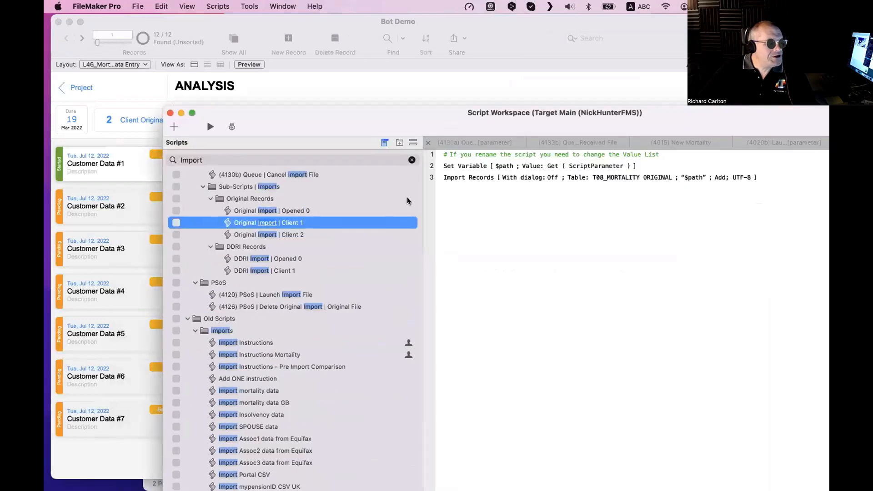
{"action": "left_click_drag", "start_coordinate": [382, 122], "coordinate": [438, 162]}
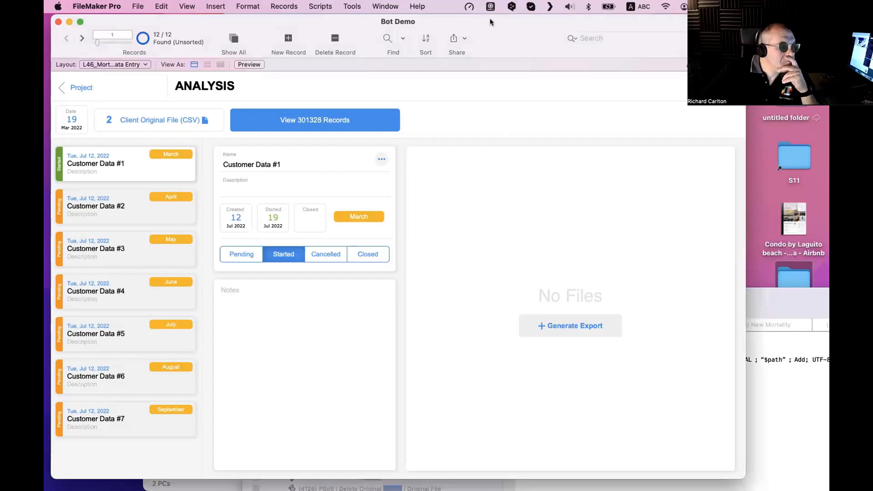
{"action": "mouse_move", "coordinate": [489, 18]}
{"action": "left_mouse_down"}
{"action": "mouse_move", "coordinate": [526, 29]}
{"action": "mouse_move", "coordinate": [500, 20]}
{"action": "left_mouse_up"}
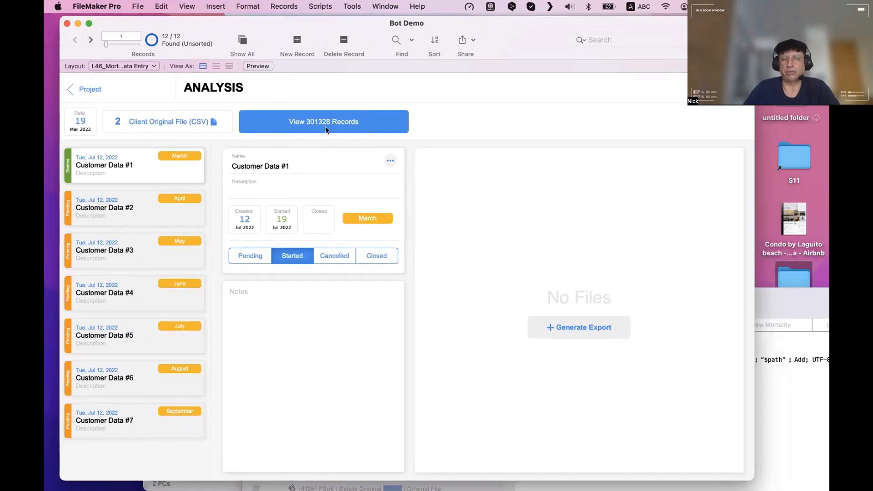
Step: Open the Debug details of the Analysis record and examine the tag_Queue Running Original field
{"action": "left_click", "coordinate": [737, 89]}
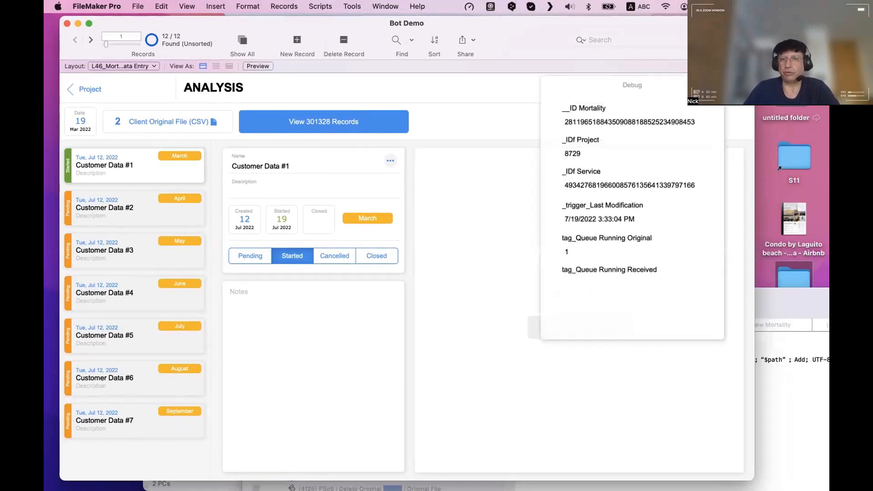
{"action": "left_click", "coordinate": [575, 249]}
{"action": "left_click", "coordinate": [575, 249]}
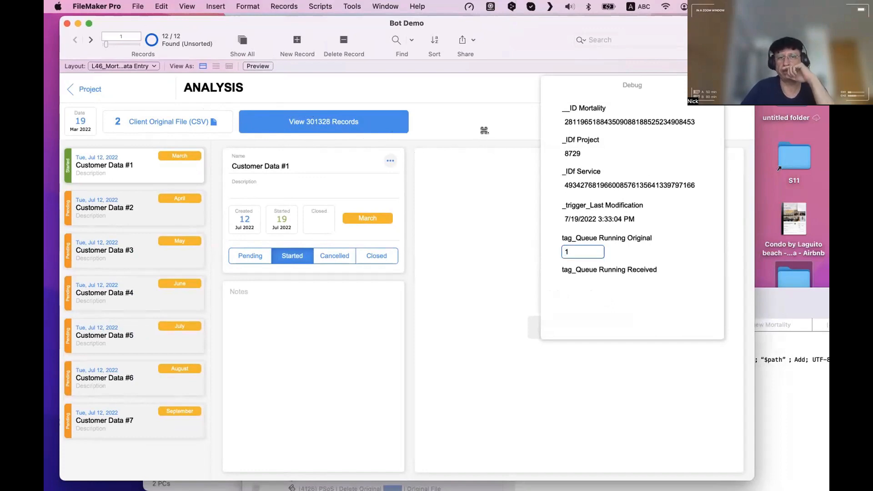
Step: Check the import progress in the remote Queue List and the record total on the local Analysis screen until the import finishes
{"action": "key", "text": "ctrl+Right"}
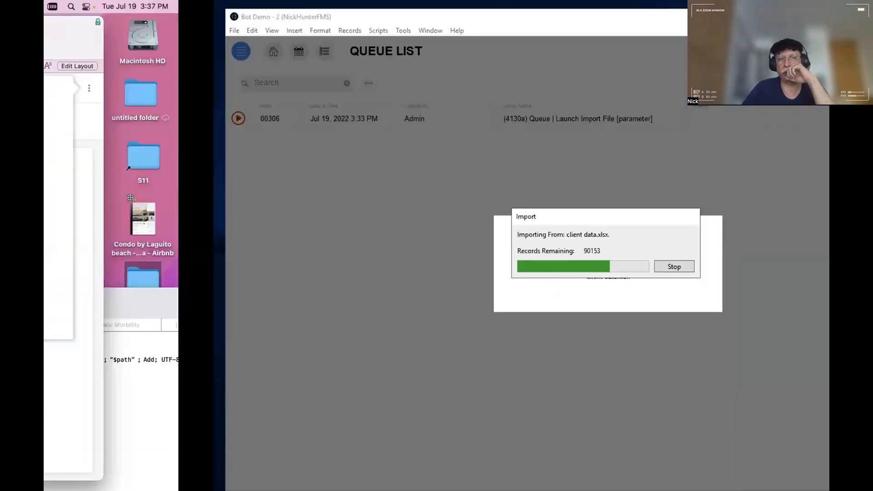
{"action": "key", "text": "ctrl+Left"}
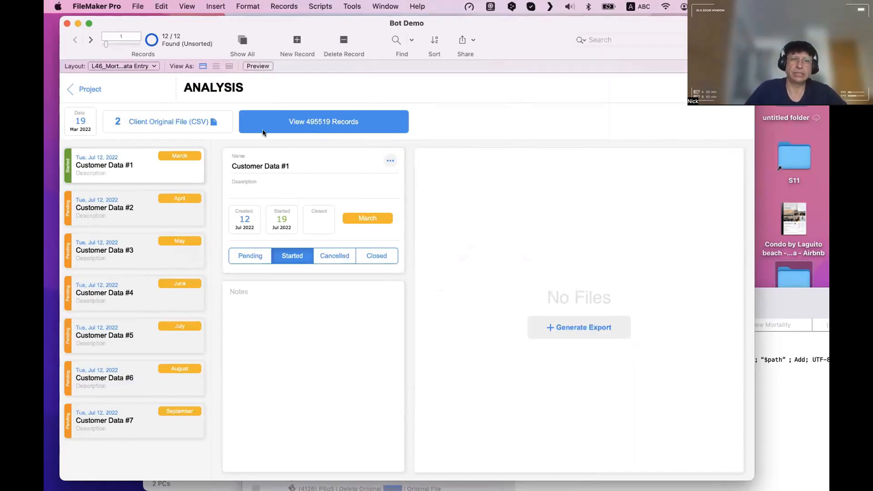
{"action": "key", "text": "ctrl+Right"}
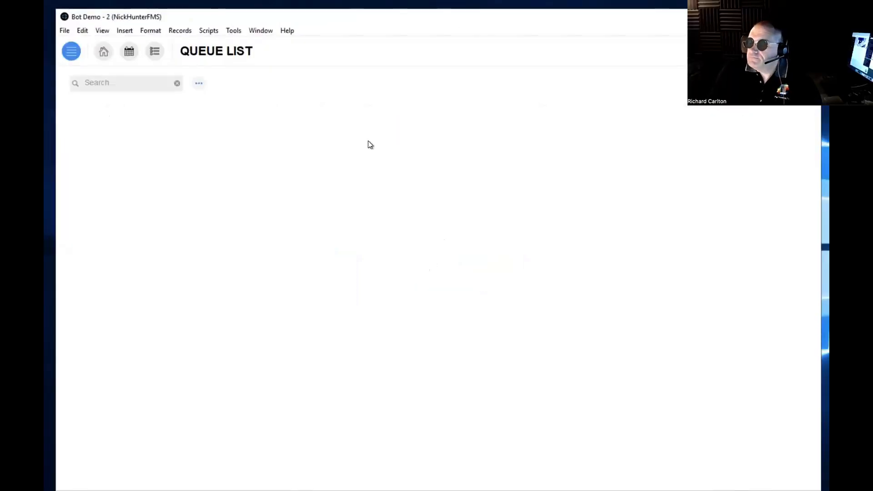
{"action": "key", "text": "ctrl+Left"}
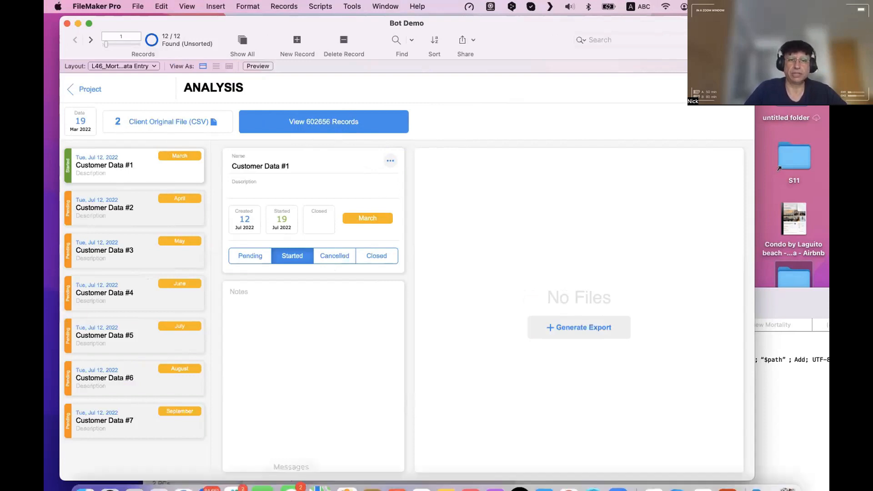
Step: Switch to Safari and open the FileMaker Server Admin Console at nick.atrcc.com:16000
{"action": "mouse_move", "coordinate": [257, 473]}
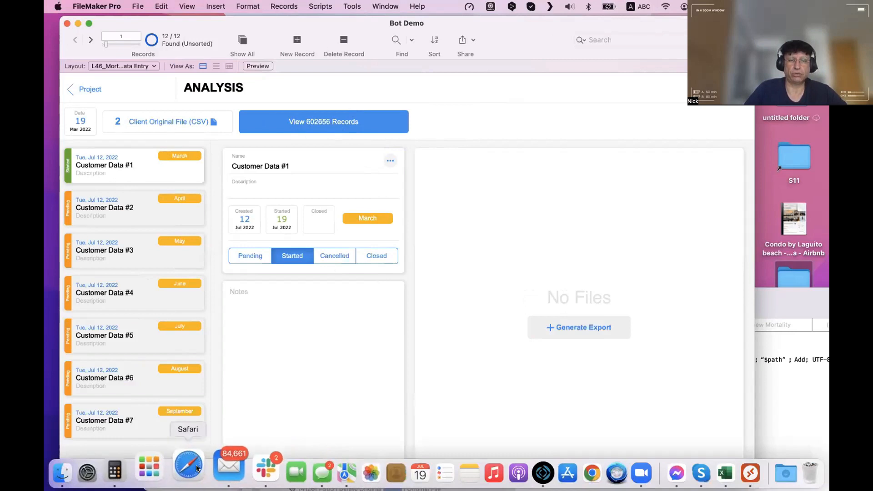
{"action": "left_click", "coordinate": [197, 468]}
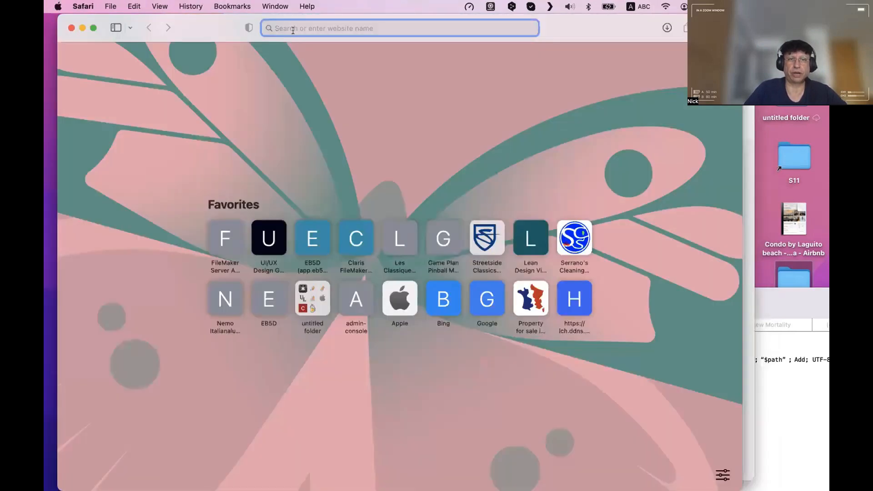
{"action": "type", "text": "nick.atrcc.com:16000"}
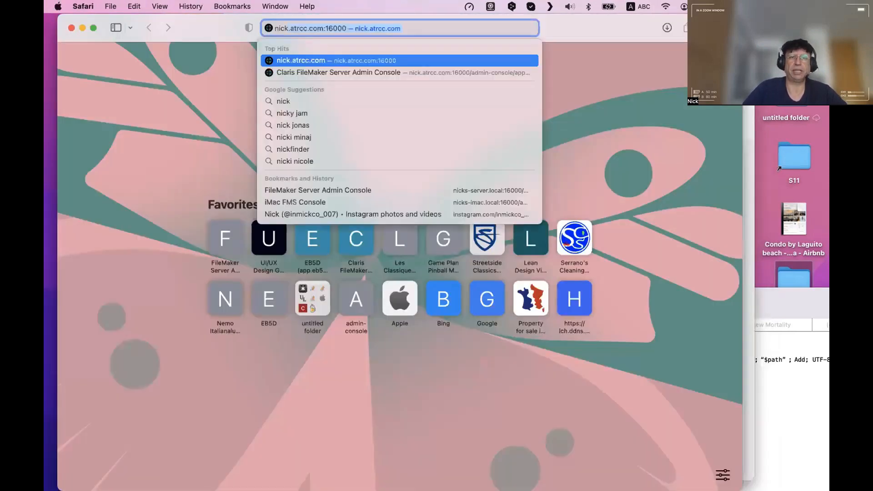
{"action": "key", "text": "Return"}
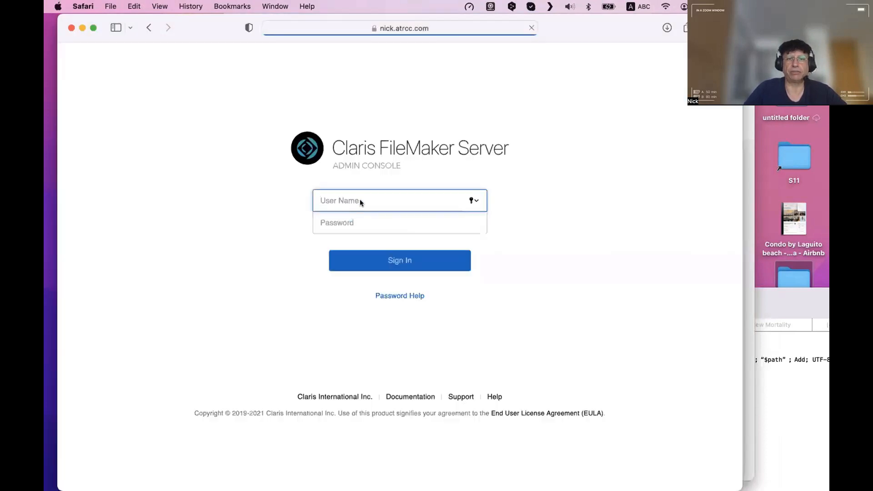
Step: Sign in to the Admin Console as admin with the account password and show the connected clients for all databases
{"action": "left_click", "coordinate": [359, 200]}
{"action": "left_click", "coordinate": [359, 224]}
{"action": "left_click", "coordinate": [378, 263]}
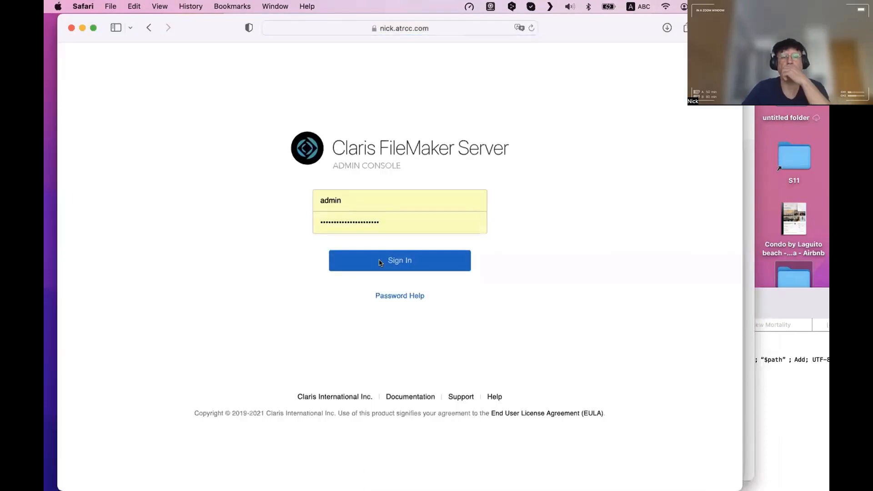
{"action": "left_click", "coordinate": [173, 90]}
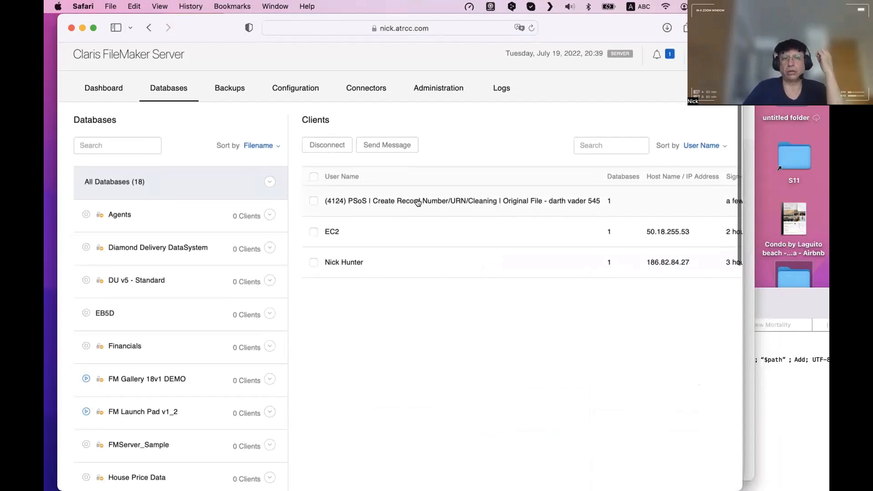
{"action": "scroll", "coordinate": [348, 207], "scroll_direction": "up", "scroll_amount": 1}
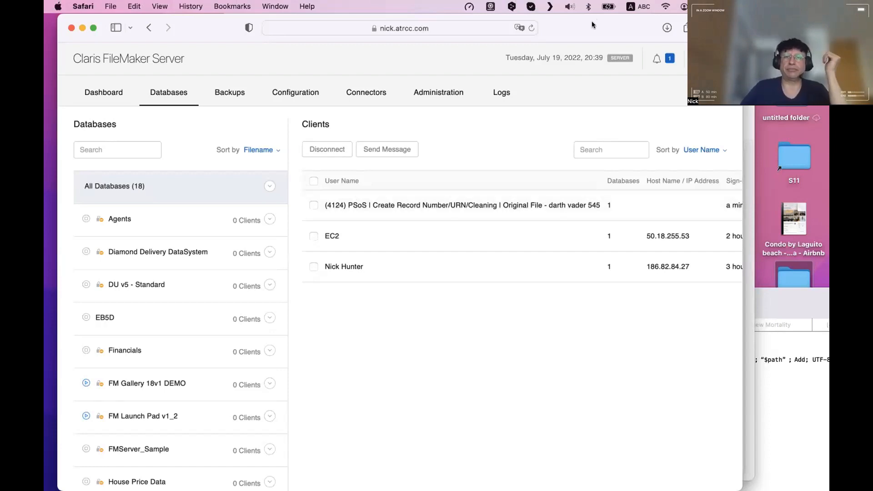
Step: Move the Safari window down out of the way and open the client original file list in Bot Demo
{"action": "left_click_drag", "start_coordinate": [592, 23], "coordinate": [631, 351]}
{"action": "left_click", "coordinate": [465, 207]}
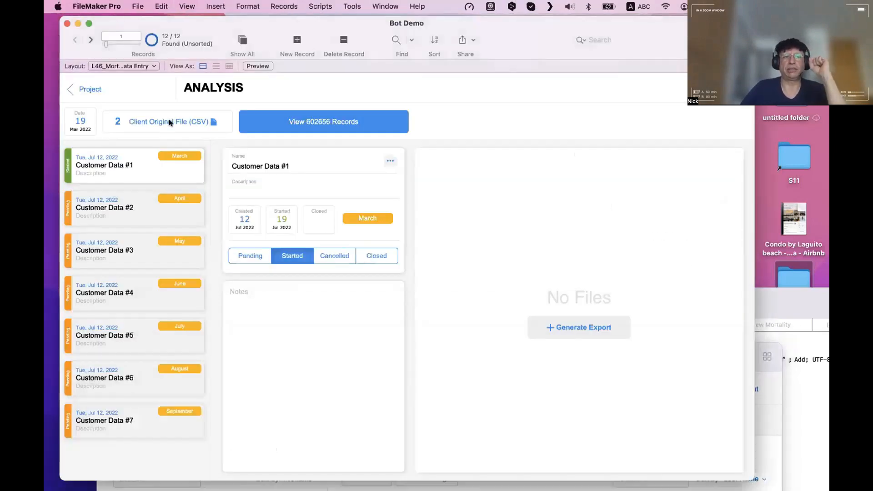
{"action": "left_click", "coordinate": [172, 121]}
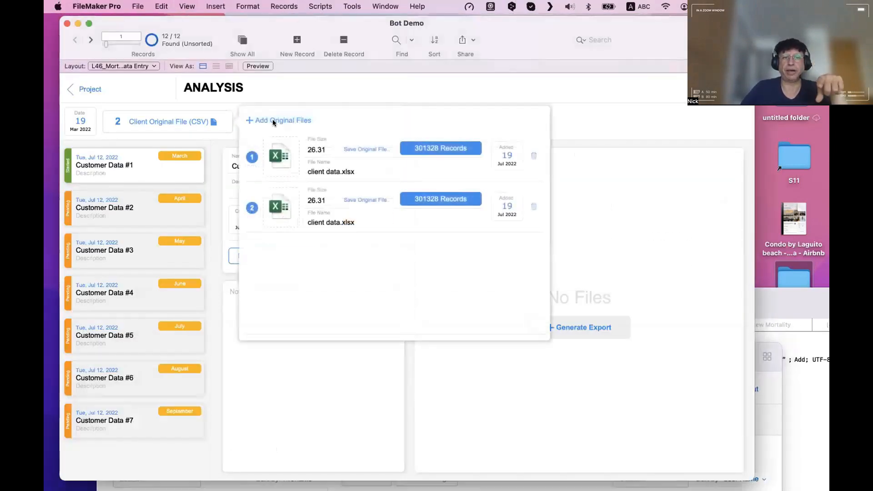
{"action": "left_click", "coordinate": [272, 120]}
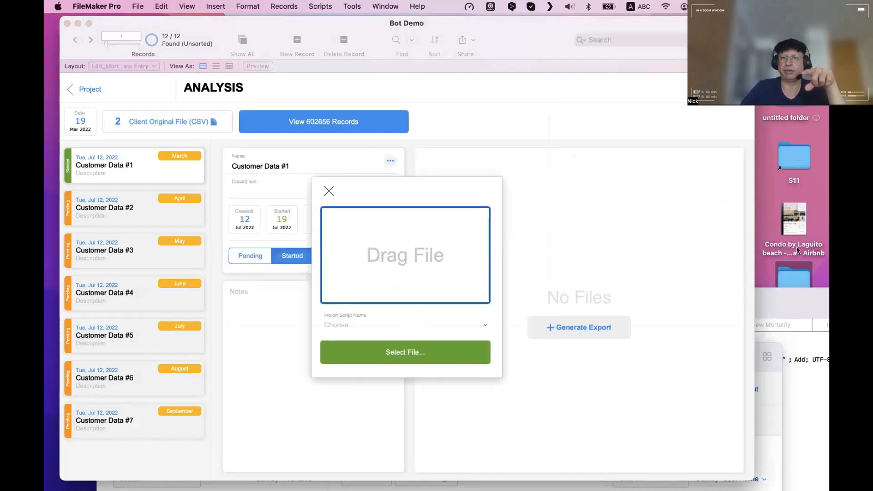
{"action": "double_click", "coordinate": [790, 271]}
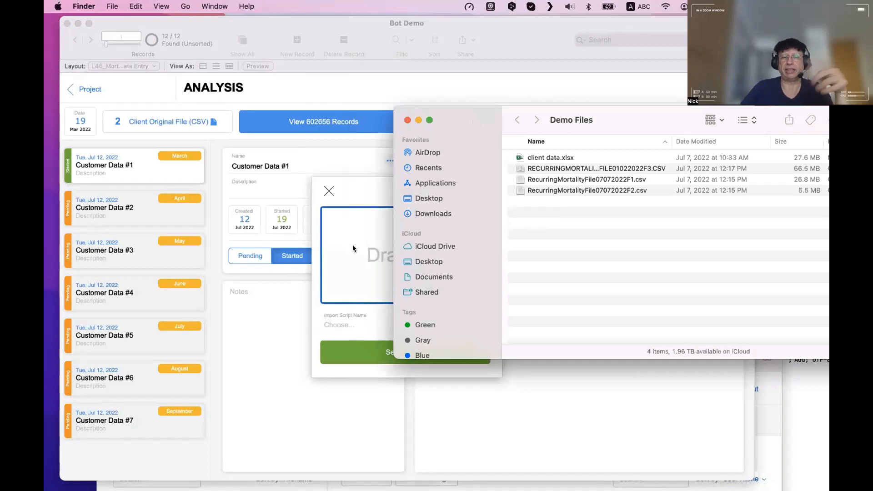
{"action": "left_click", "coordinate": [365, 196]}
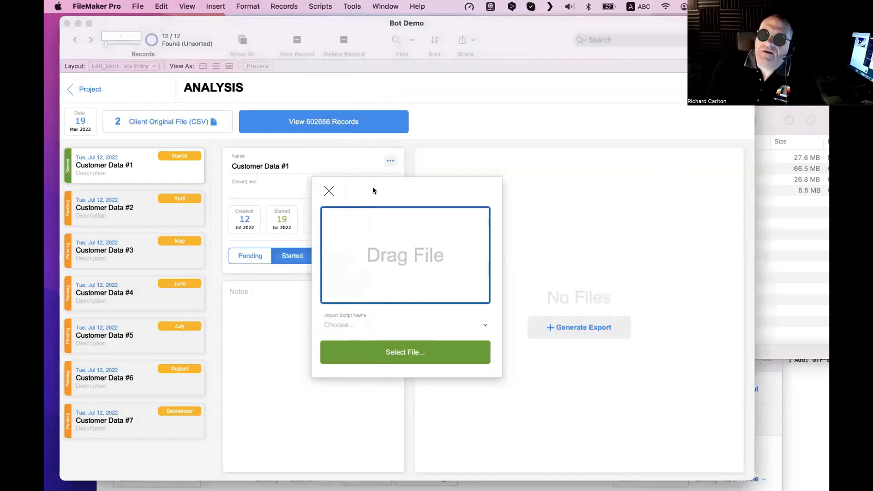
{"action": "left_click", "coordinate": [328, 191]}
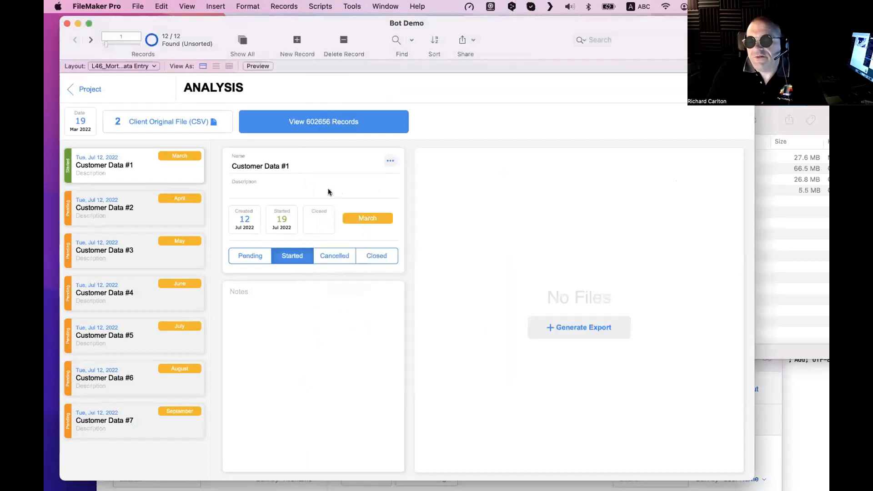
Step: Locate client data.xlsx in the Demo Files folder and inspect the Import Records line of the Original Import | Client 1 script
{"action": "left_click", "coordinate": [771, 222]}
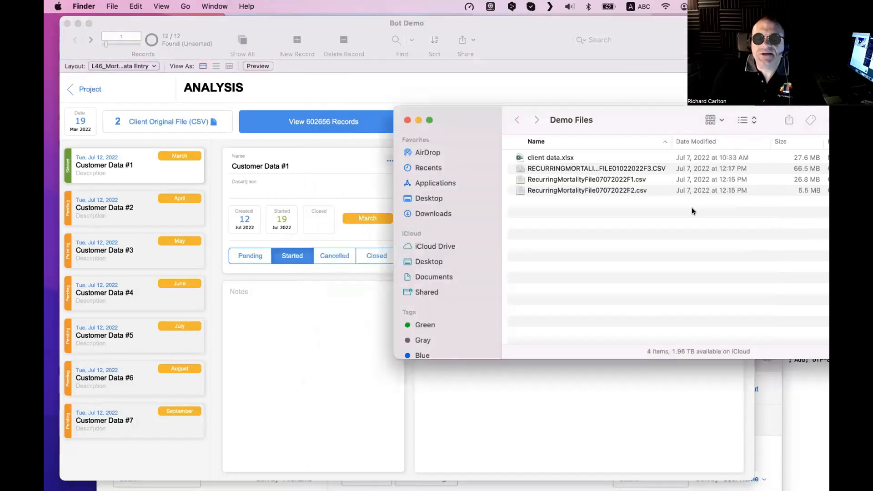
{"action": "left_click", "coordinate": [562, 159]}
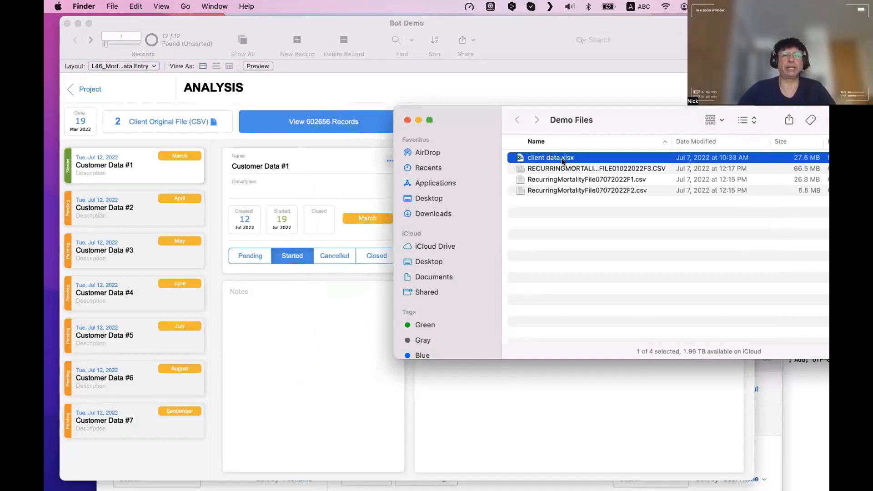
{"action": "left_click", "coordinate": [484, 72]}
{"action": "key", "text": "super+shift+s"}
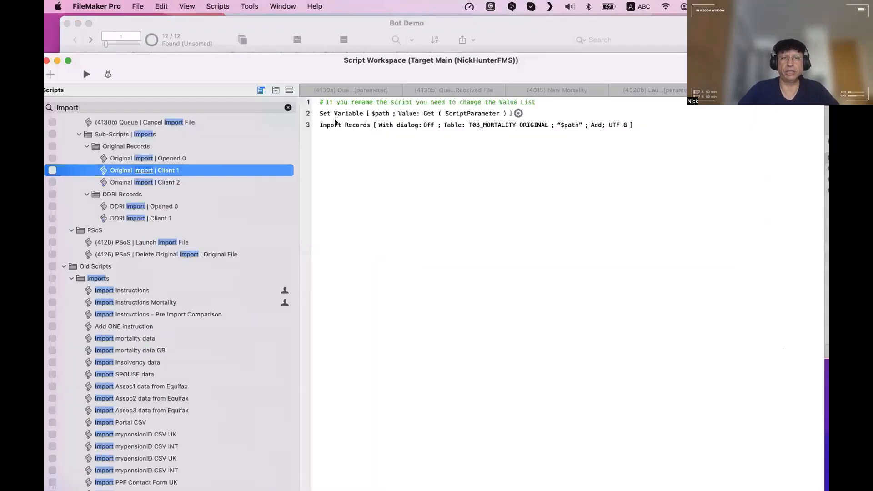
{"action": "left_click", "coordinate": [335, 121]}
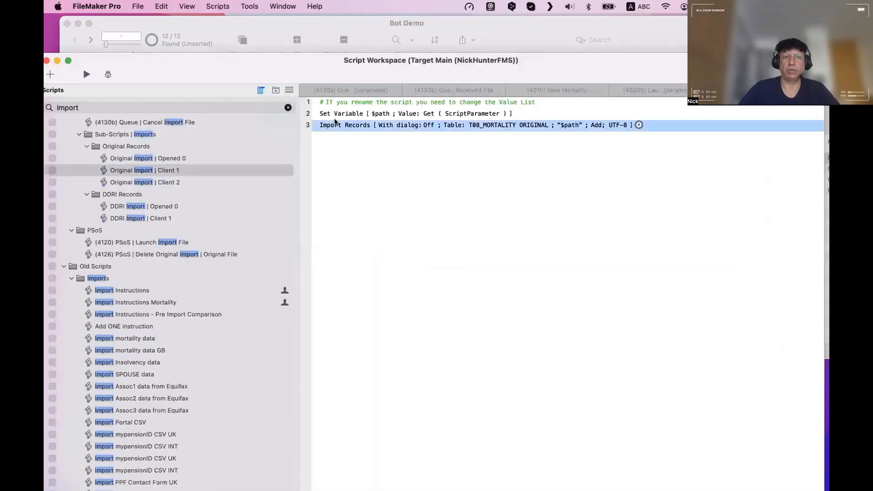
Step: Add empty lines below the Import Records line and set the script's compatibility filter to Server
{"action": "key", "text": "Return"}
{"action": "left_click_drag", "start_coordinate": [590, 71], "coordinate": [533, 68]}
{"action": "left_click", "coordinate": [723, 71]}
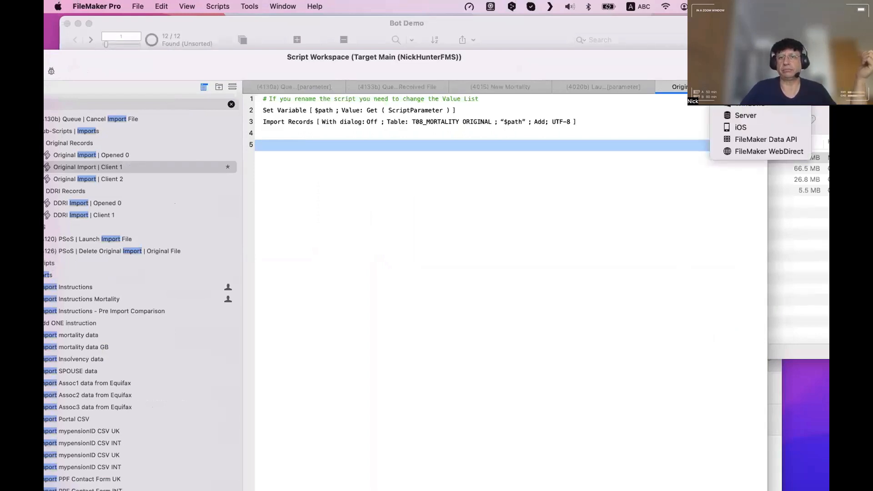
{"action": "left_click", "coordinate": [728, 117]}
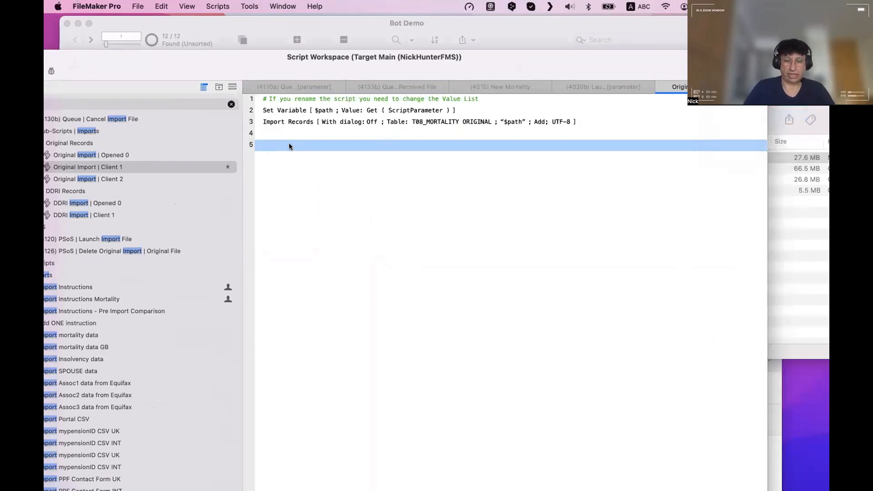
Step: Add an Export Field Contents step on line 5 and check its compatibility against the Server setting
{"action": "type", "text": "Expo"}
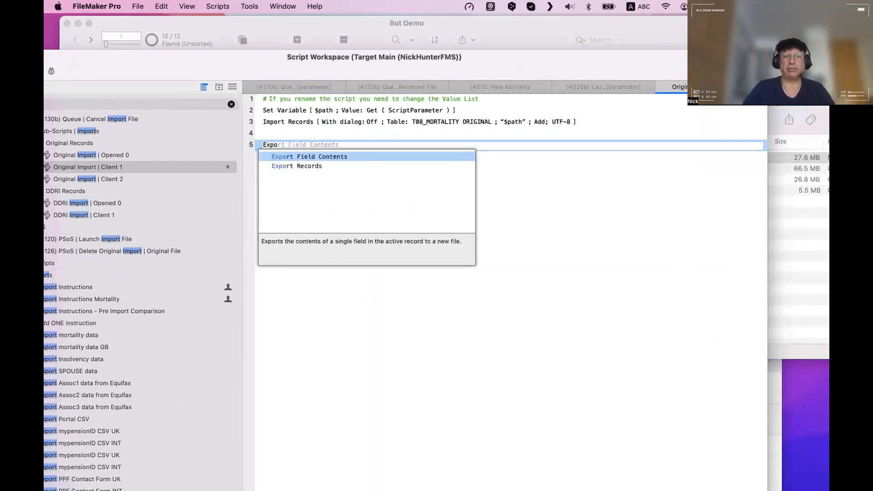
{"action": "type", "text": "r"}
{"action": "key", "text": "Return"}
{"action": "left_click", "coordinate": [362, 198]}
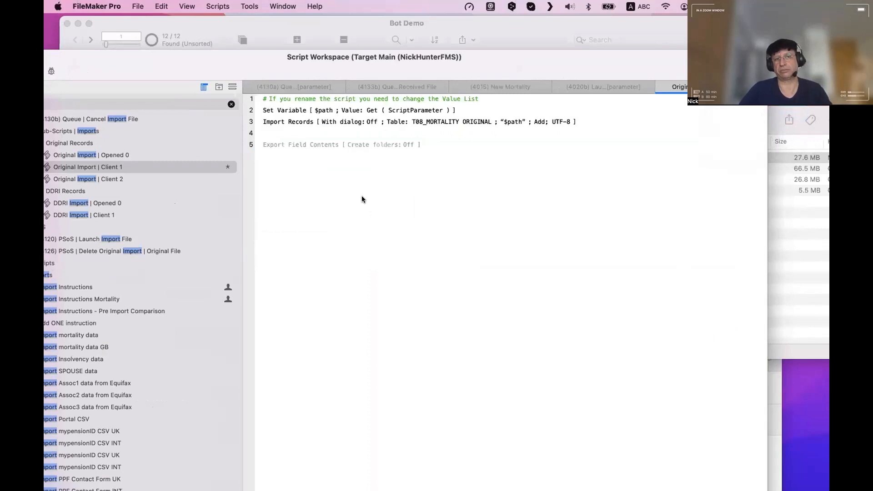
{"action": "left_click", "coordinate": [730, 71]}
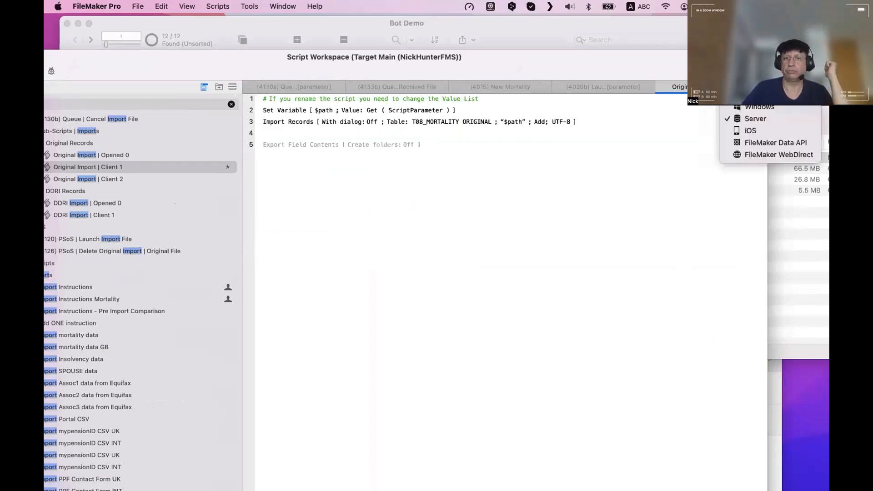
{"action": "left_click", "coordinate": [329, 173]}
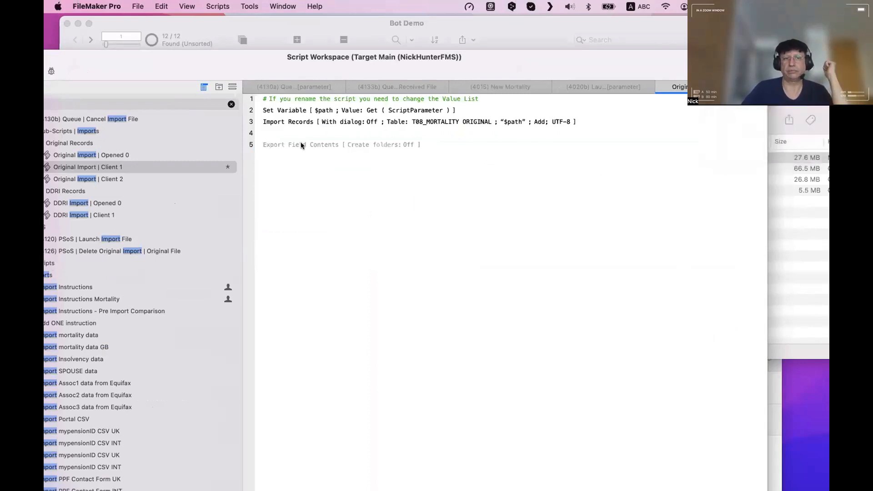
{"action": "mouse_move", "coordinate": [313, 145]}
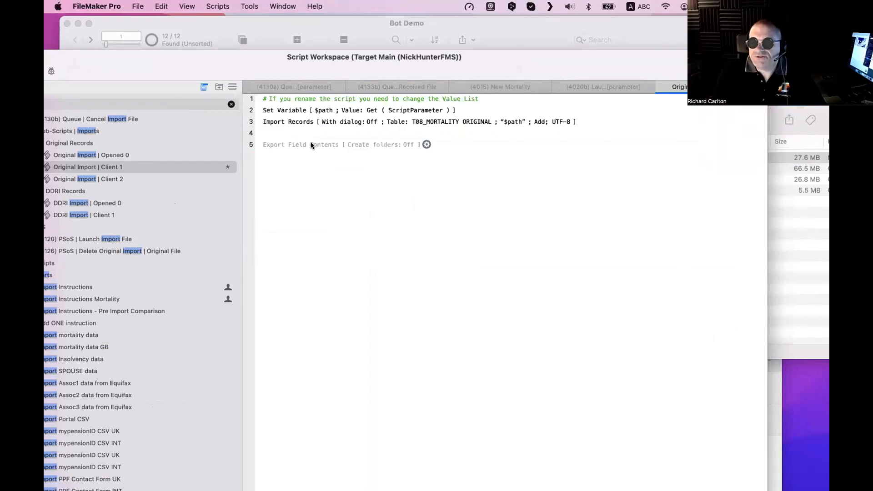
{"action": "left_click", "coordinate": [264, 144]}
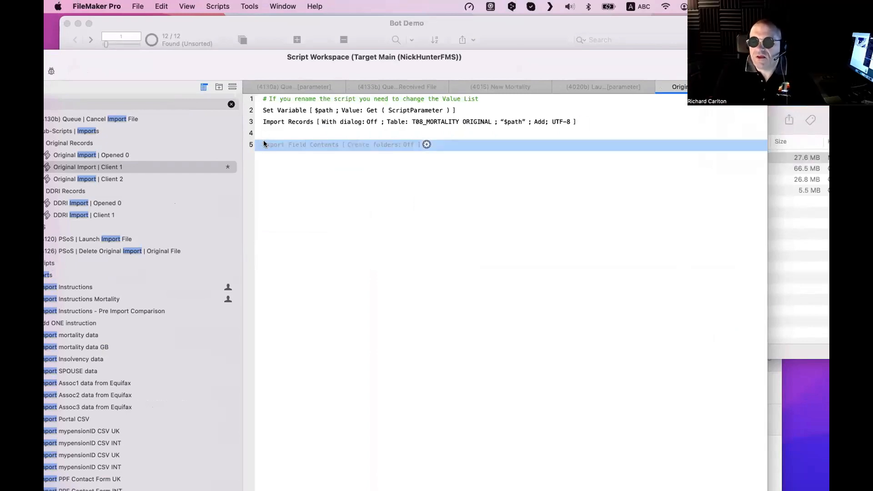
Step: Add an Export Records step on line 6 and compare its server compatibility with Export Field Contents
{"action": "key", "text": "Return"}
{"action": "type", "text": "Expo"}
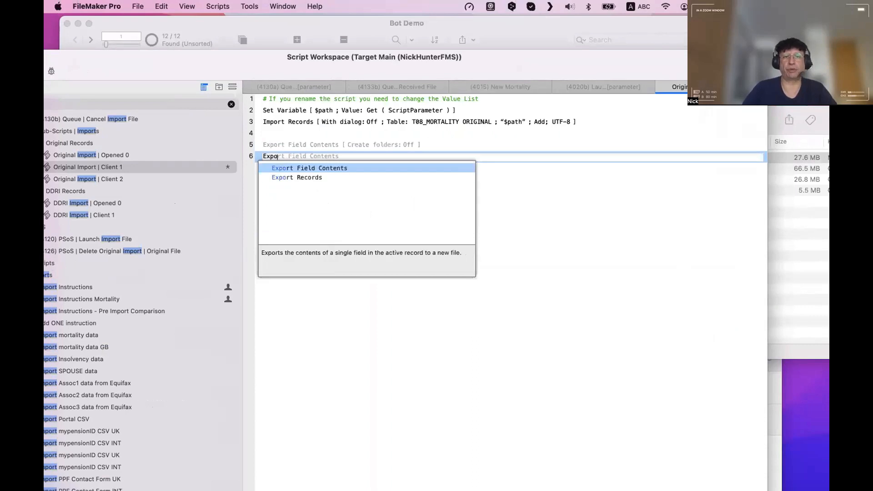
{"action": "key", "text": "Down"}
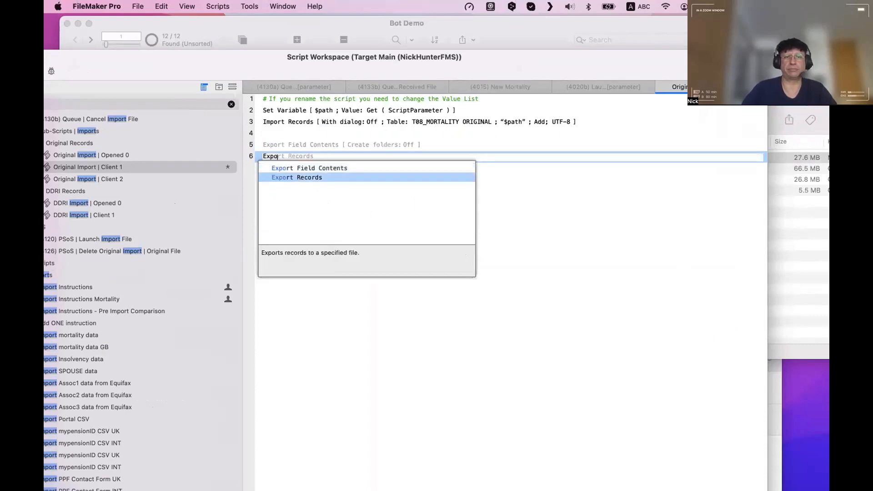
{"action": "key", "text": "Return"}
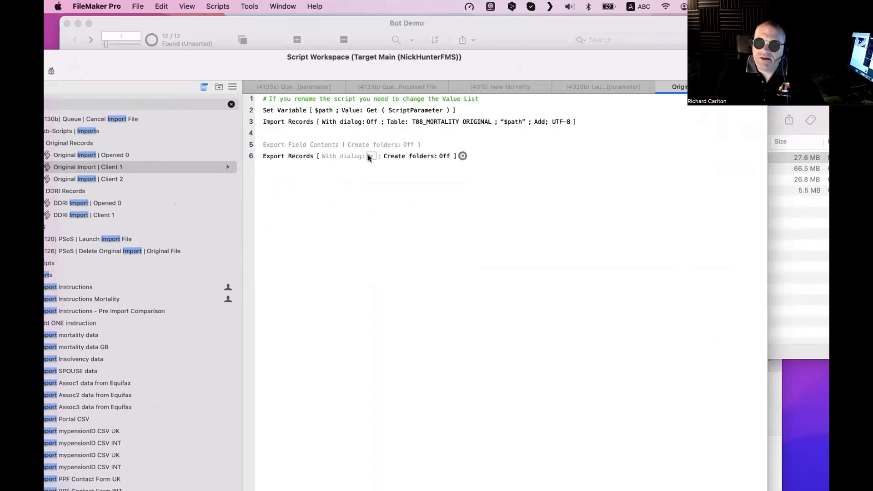
{"action": "left_click", "coordinate": [273, 157]}
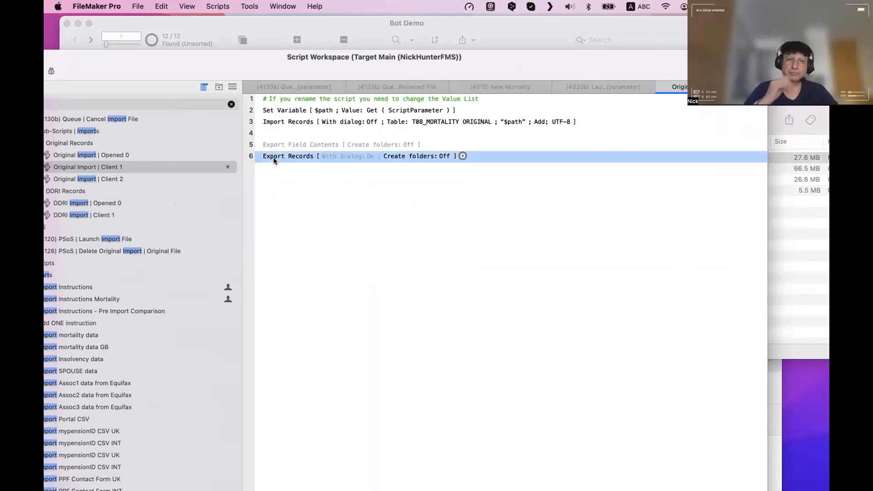
{"action": "left_click", "coordinate": [364, 242]}
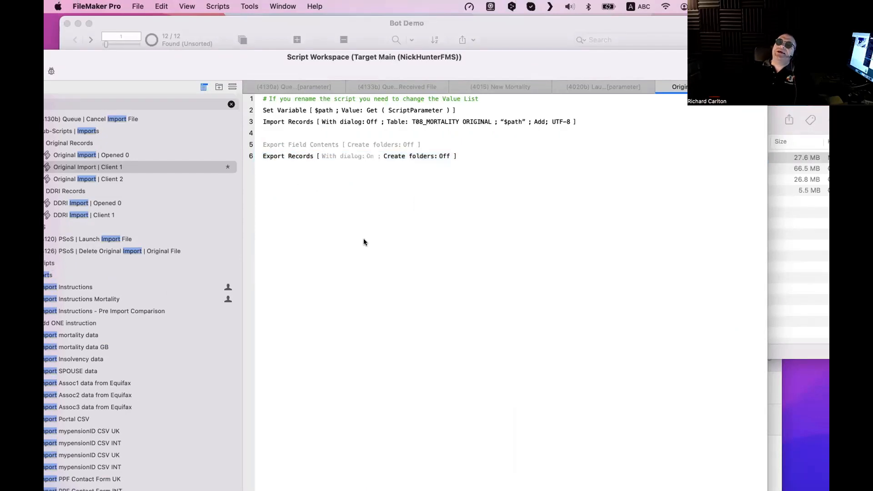
{"action": "mouse_move", "coordinate": [314, 156]}
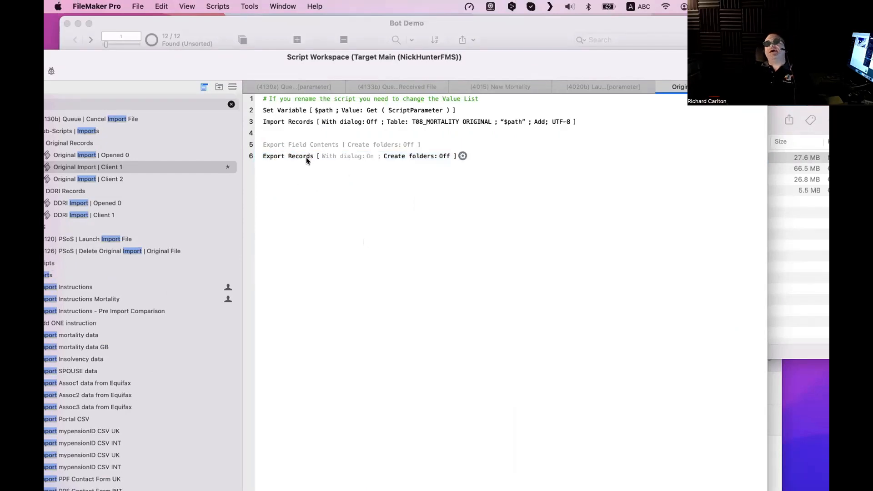
{"action": "left_click", "coordinate": [281, 144]}
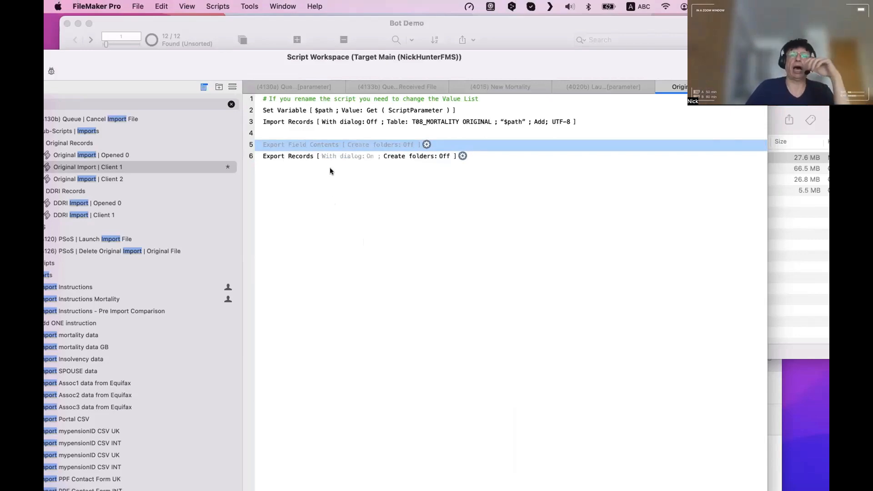
Step: Move the Script Workspace out of the way and review the file import card with its Import Script Name choice on the Analysis screen
{"action": "left_click_drag", "start_coordinate": [295, 64], "coordinate": [390, 373]}
{"action": "left_click", "coordinate": [324, 232]}
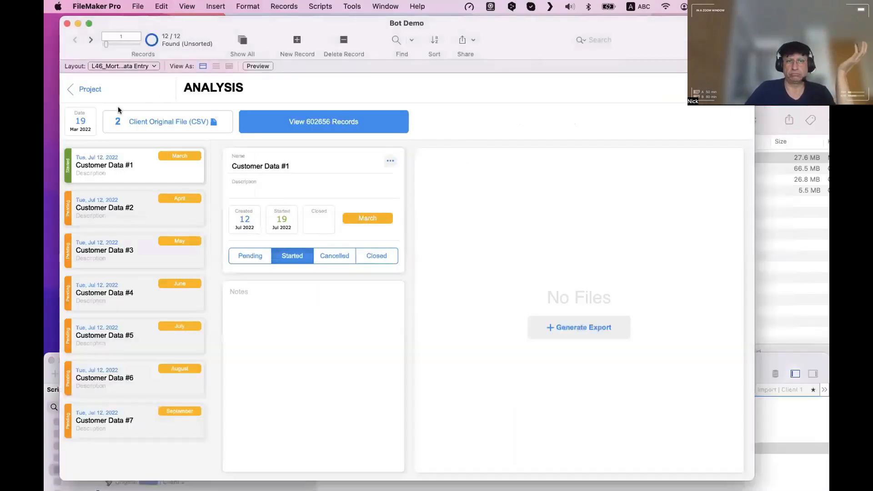
{"action": "left_click", "coordinate": [212, 121]}
{"action": "left_click", "coordinate": [279, 121]}
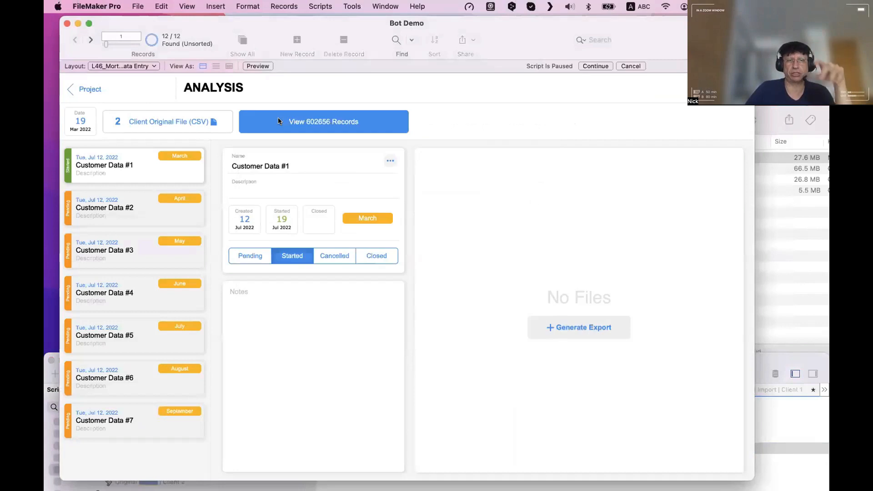
{"action": "left_click", "coordinate": [805, 264]}
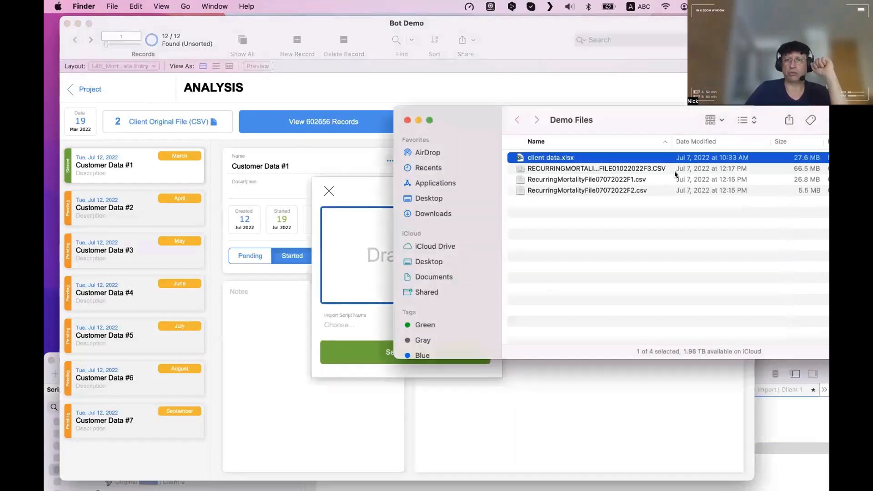
{"action": "left_click", "coordinate": [366, 180]}
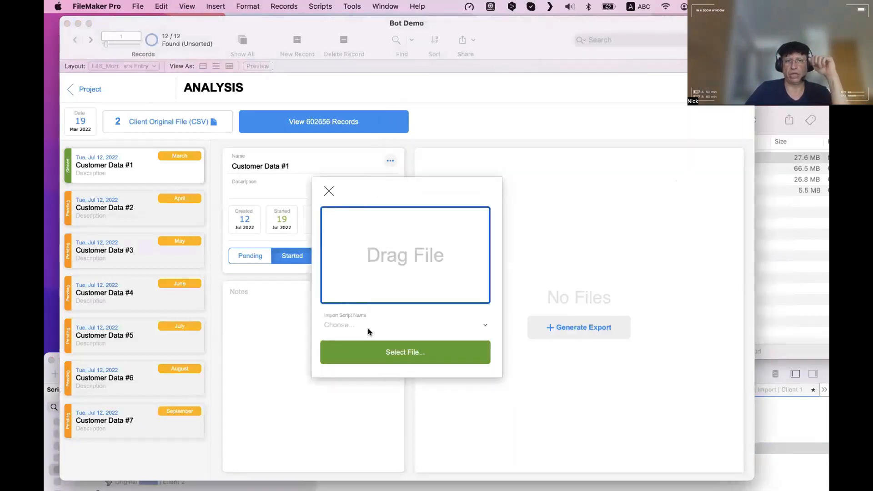
{"action": "left_click", "coordinate": [347, 325]}
{"action": "left_click", "coordinate": [370, 356]}
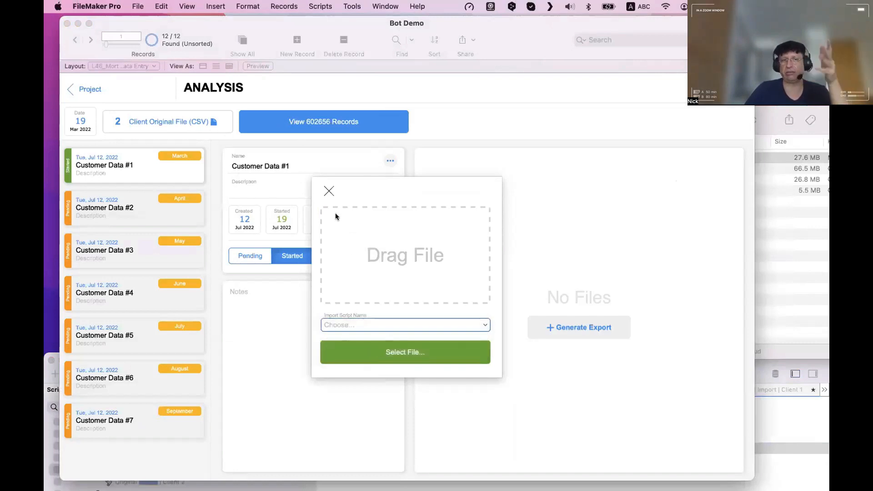
{"action": "left_click", "coordinate": [329, 190]}
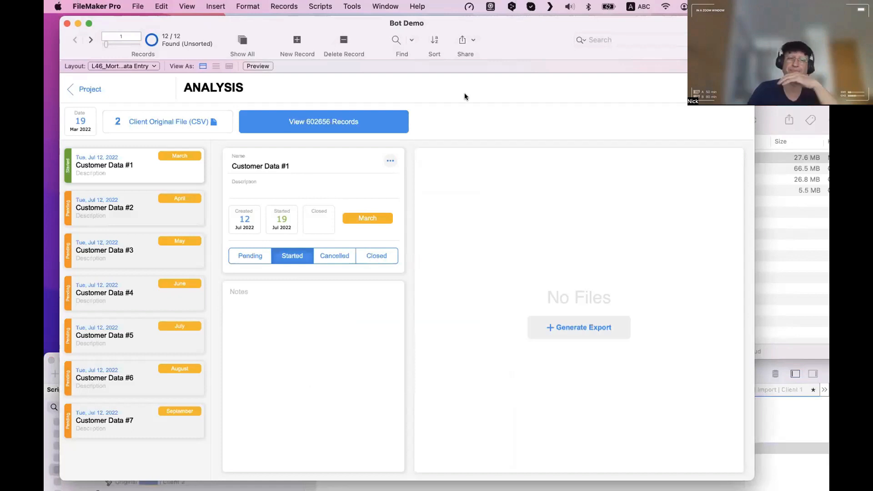
Step: Switch to the remote PC and examine the Perform Queue | Auto script in the Script Debugger
{"action": "key", "text": "ctrl+Right"}
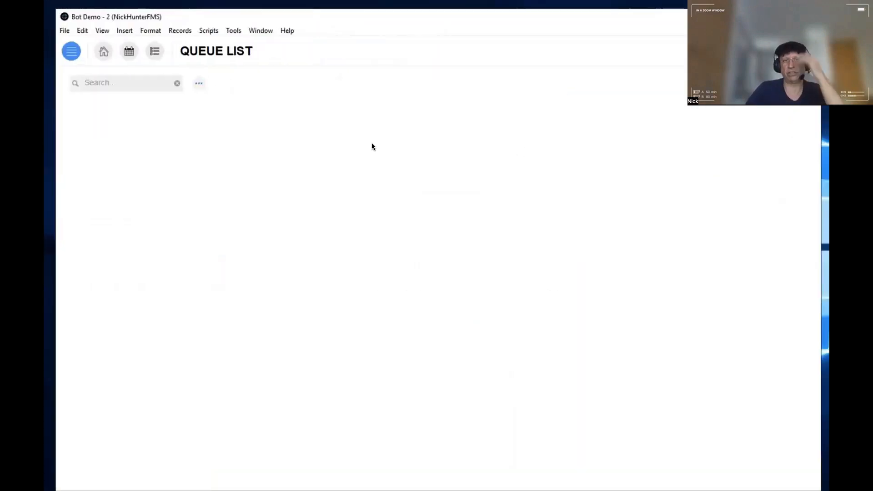
{"action": "left_click", "coordinate": [229, 30]}
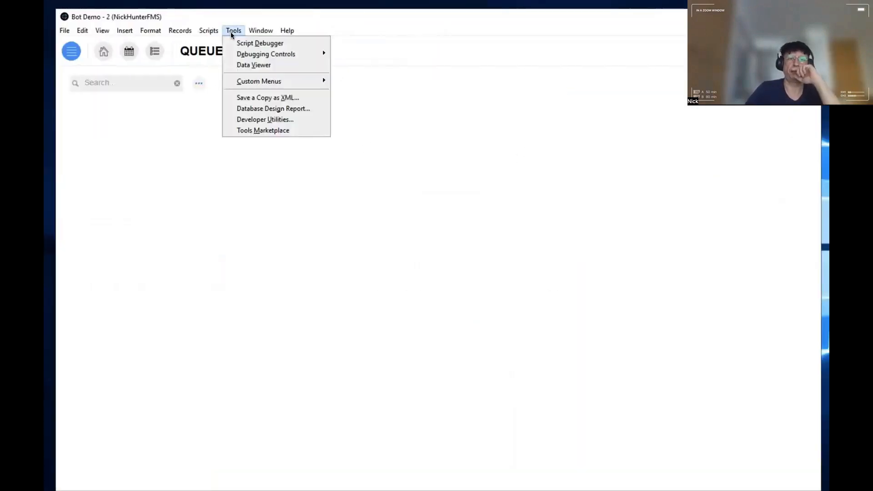
{"action": "left_click", "coordinate": [232, 40]}
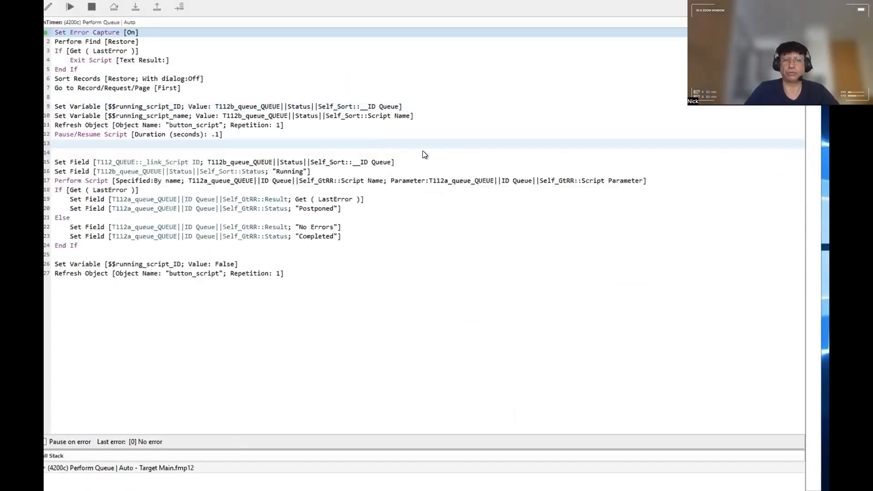
{"action": "left_click", "coordinate": [86, 10]}
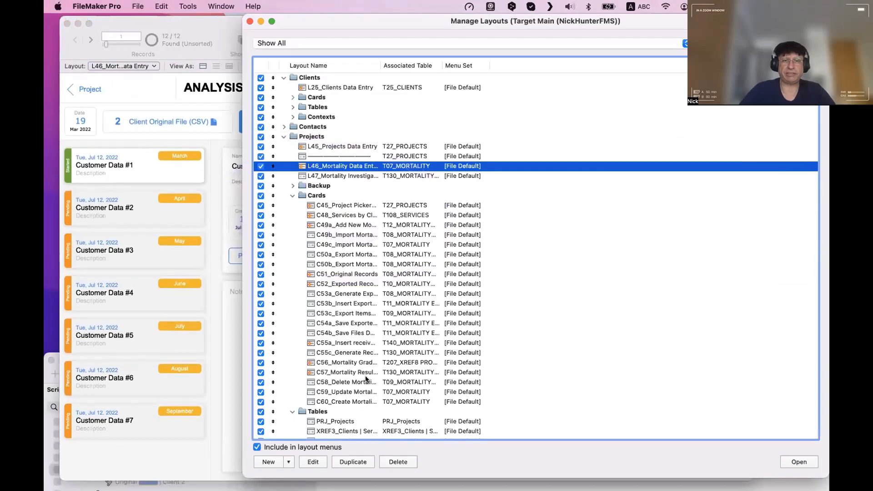
Step: Widen the Layout Name column in Manage Layouts and open the MRTOF_Original Data Files layout
{"action": "scroll", "coordinate": [366, 380], "scroll_direction": "down", "scroll_amount": 4}
{"action": "left_click", "coordinate": [367, 380]}
{"action": "scroll", "coordinate": [368, 380], "scroll_direction": "down", "scroll_amount": 6}
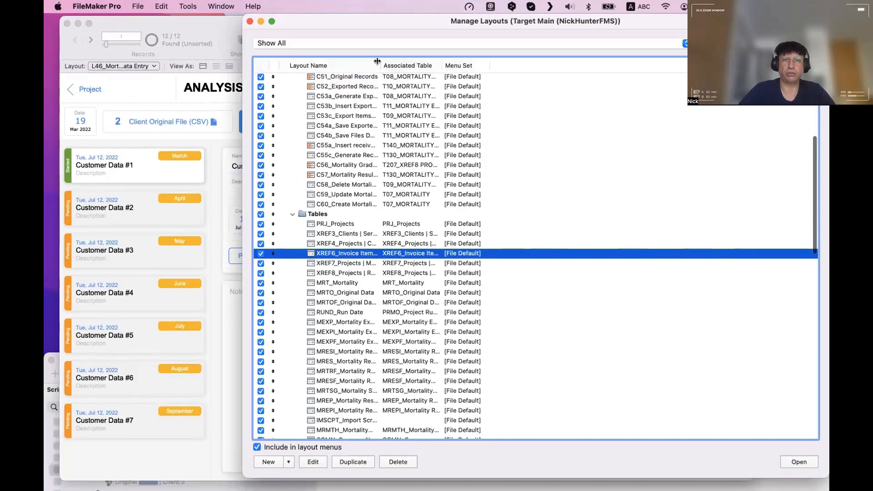
{"action": "left_click_drag", "start_coordinate": [380, 65], "coordinate": [430, 65]}
{"action": "double_click", "coordinate": [359, 303]}
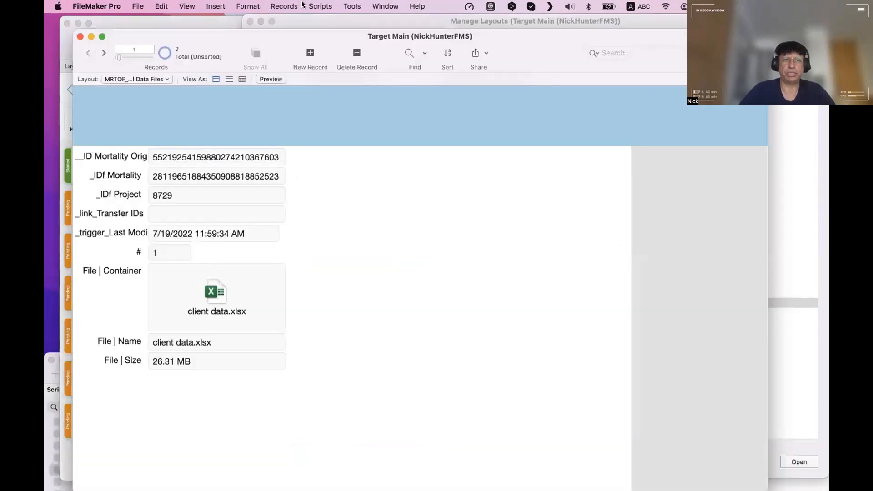
Step: Try to delete all records in the MRTOF_Original Data Files layout and close its window
{"action": "left_click", "coordinate": [302, 6]}
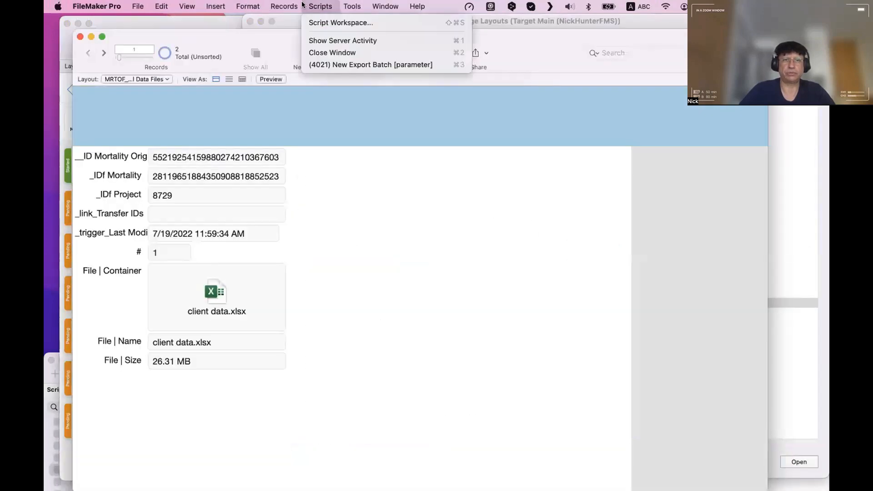
{"action": "left_click", "coordinate": [380, 188]}
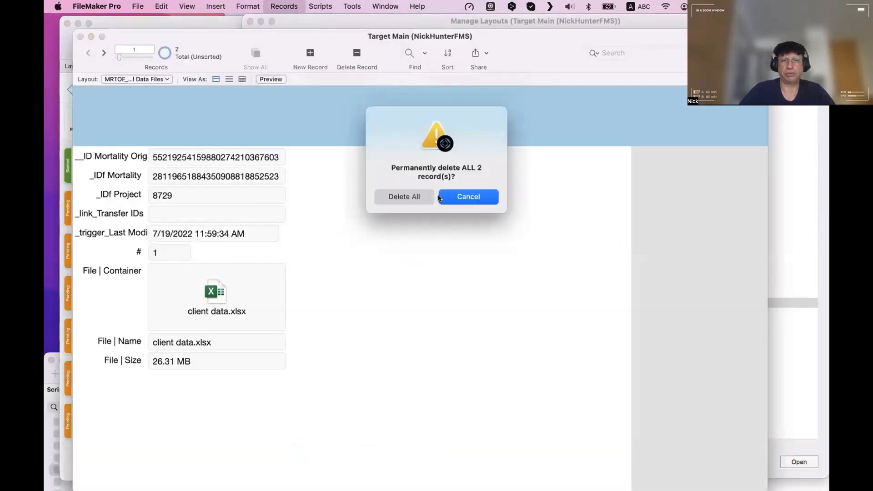
{"action": "left_click", "coordinate": [419, 197]}
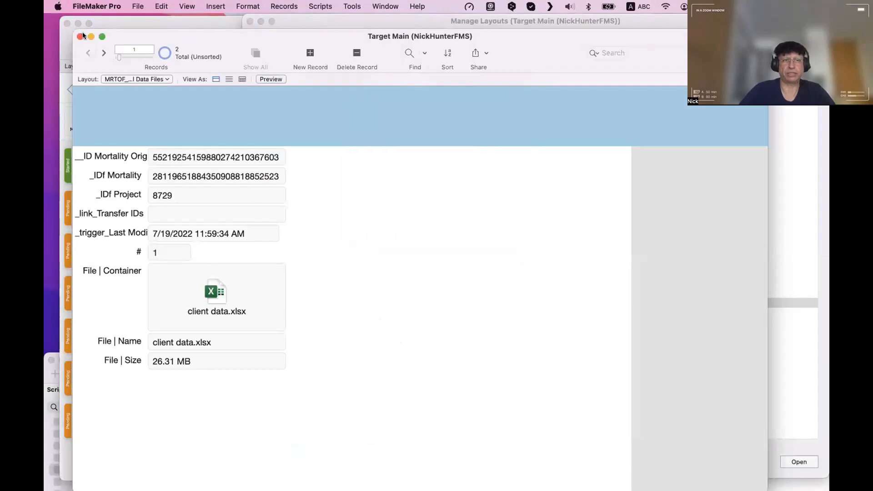
{"action": "key", "text": "super+w"}
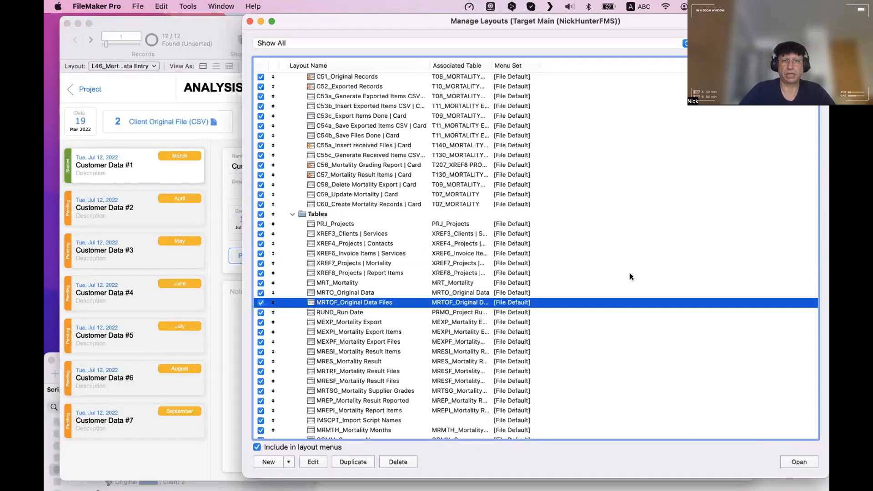
Step: Close the Manage Layouts window and edit the _trigger_Last Modification field in the Analysis screen's Debug popover
{"action": "left_click", "coordinate": [630, 273]}
{"action": "key", "text": "super+w"}
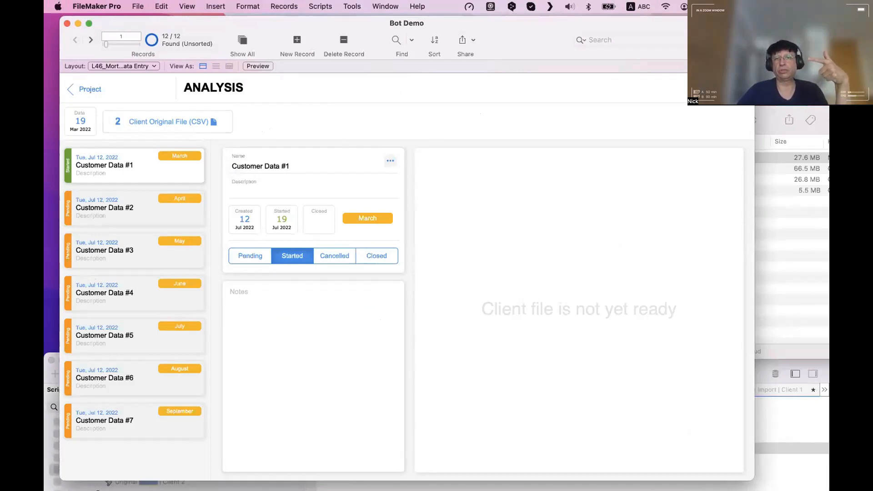
{"action": "left_click", "coordinate": [737, 89]}
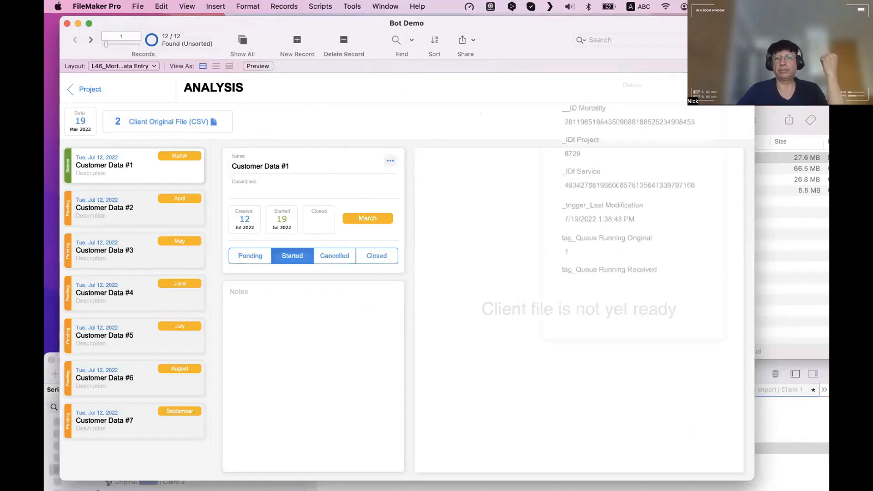
{"action": "left_click", "coordinate": [608, 219]}
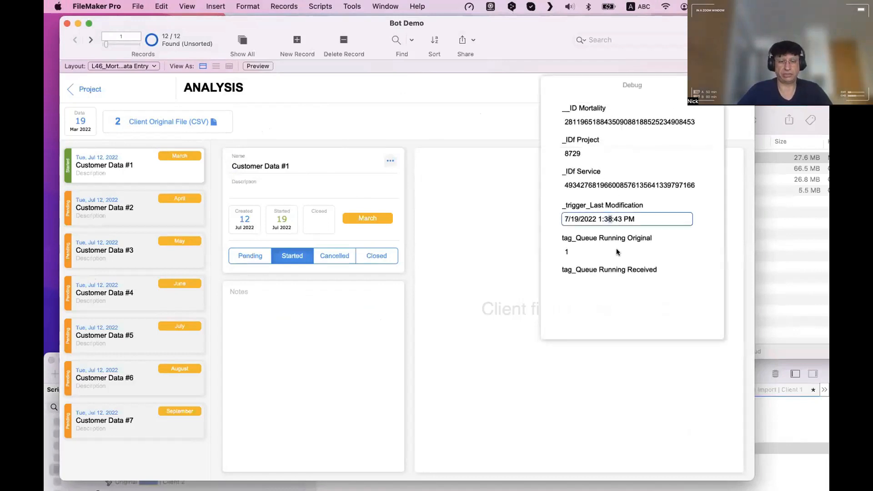
{"action": "type", "text": "7"}
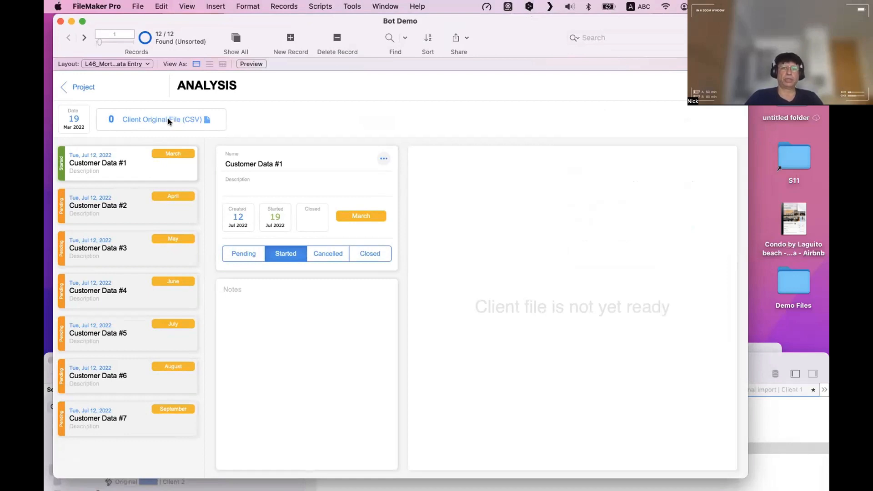
Step: Open the Client Original File (CSV) import card and load client data.xlsx from the Demo Files folder into its file container
{"action": "left_click", "coordinate": [168, 119]}
{"action": "left_click", "coordinate": [304, 117]}
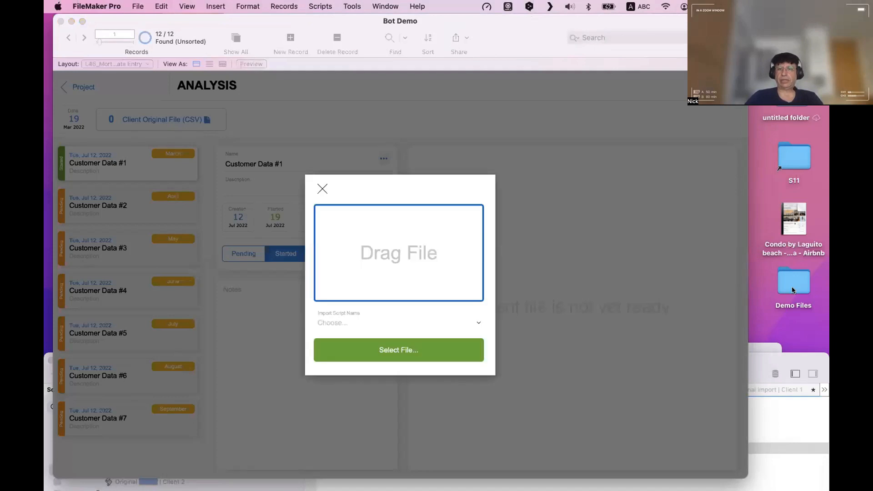
{"action": "double_click", "coordinate": [793, 290]}
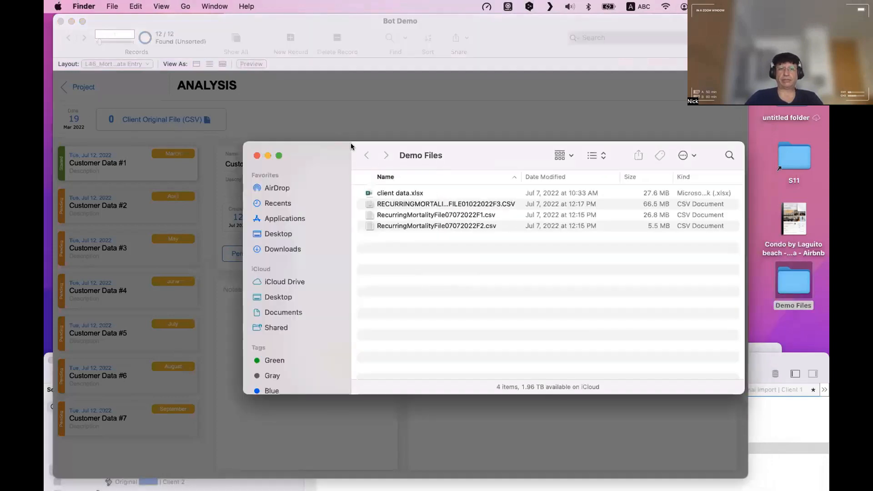
{"action": "left_click_drag", "start_coordinate": [359, 142], "coordinate": [667, 287]}
{"action": "left_click_drag", "start_coordinate": [697, 335], "coordinate": [421, 242]}
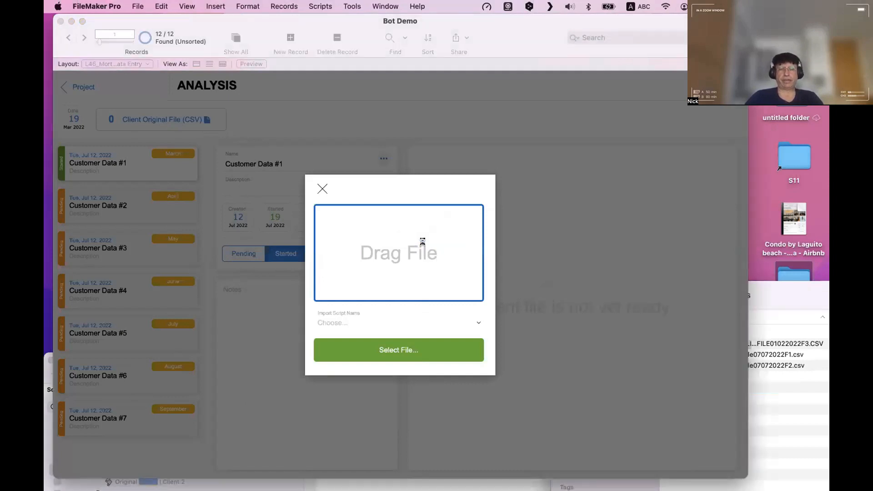
{"action": "left_click", "coordinate": [461, 5]}
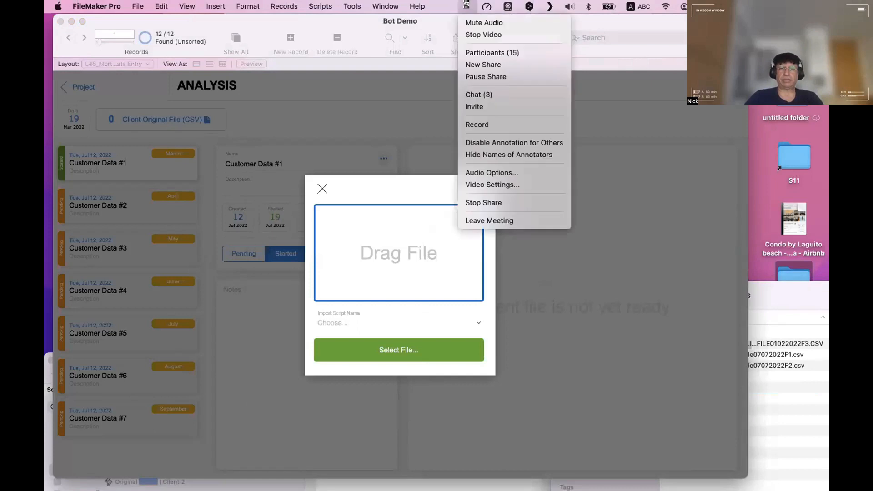
{"action": "left_click", "coordinate": [378, 217]}
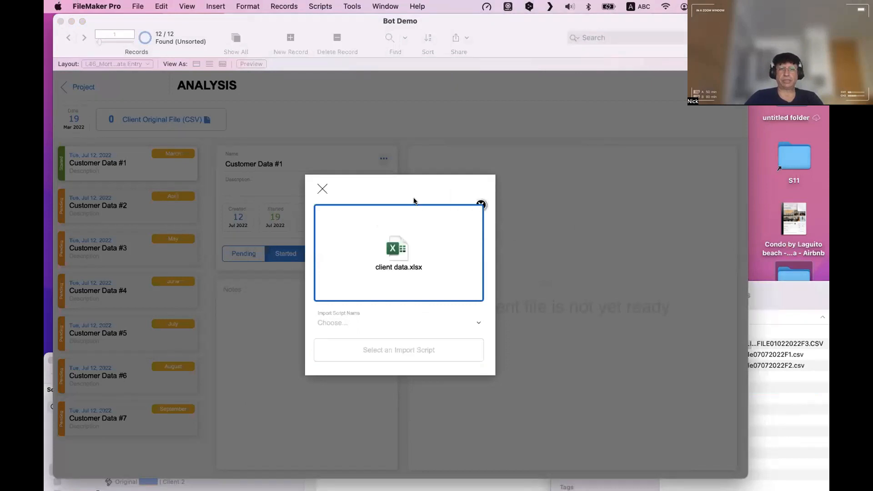
Step: Choose Original Import | Client 1 as the import script and launch the original file
{"action": "left_click", "coordinate": [339, 326]}
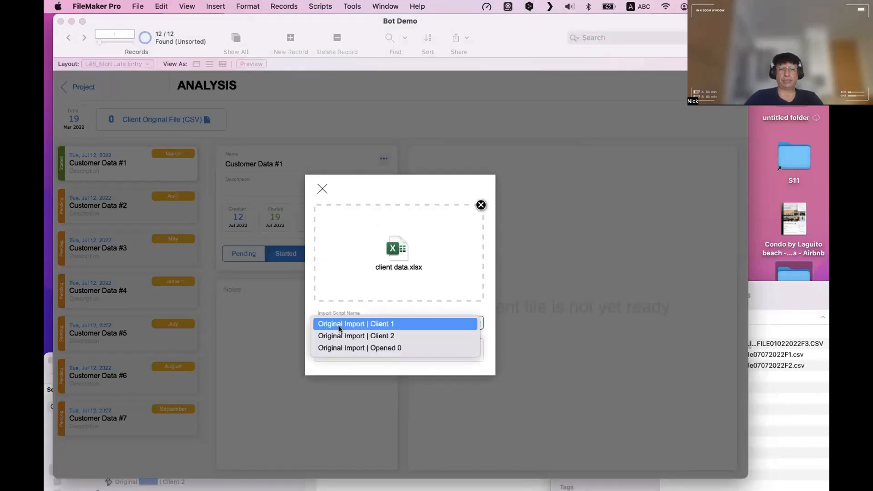
{"action": "left_click", "coordinate": [348, 326]}
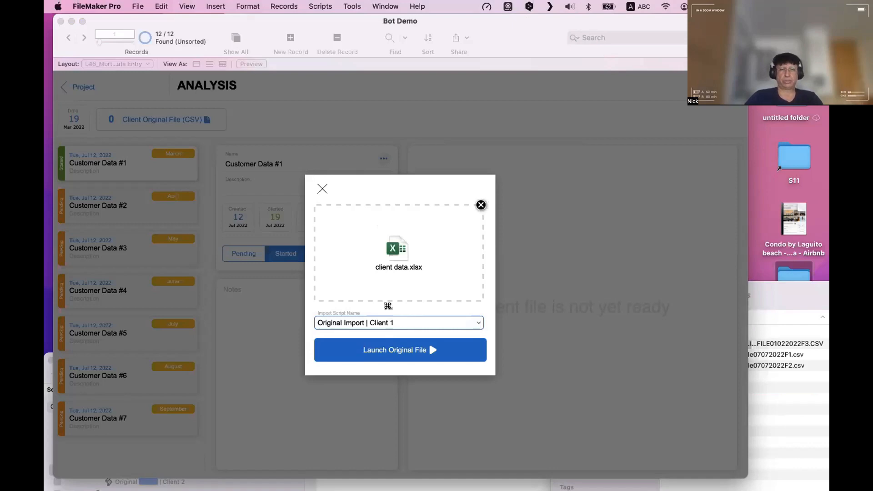
{"action": "key", "text": "super+Tab"}
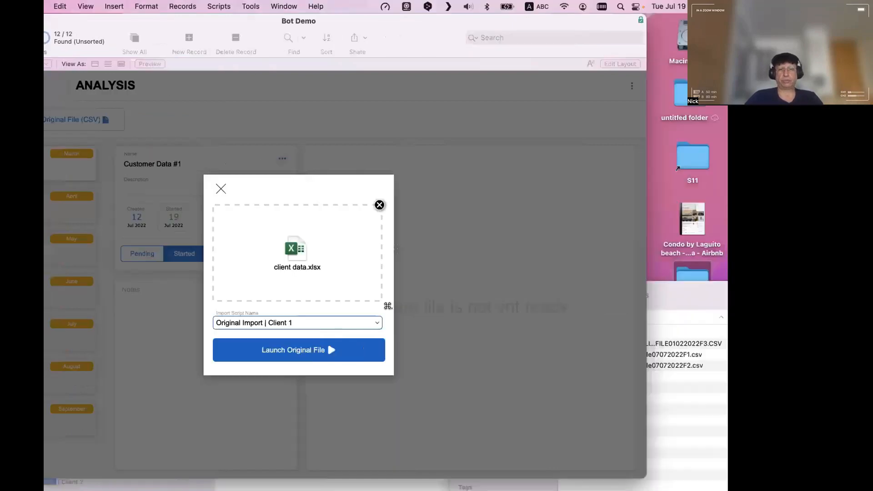
{"action": "key", "text": "super+Tab"}
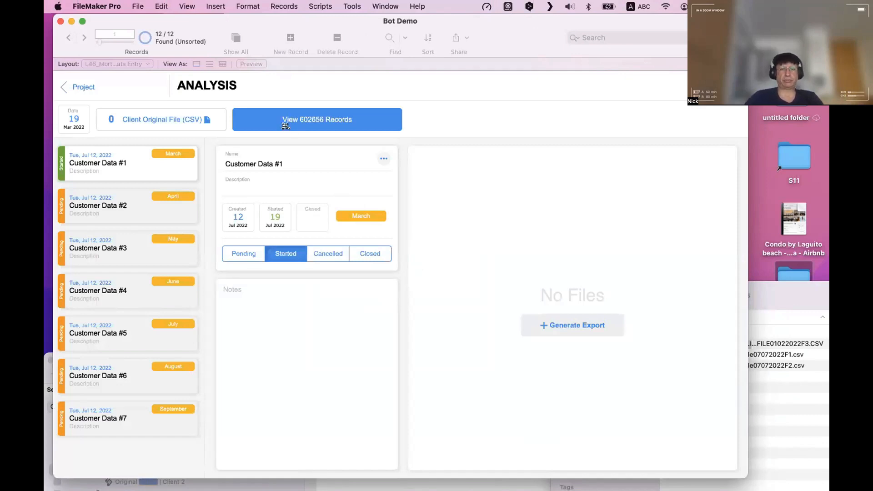
Step: Check the Queue List on the remote PC for the launched import job and return to the Analysis screen
{"action": "key", "text": "ctrl+Right"}
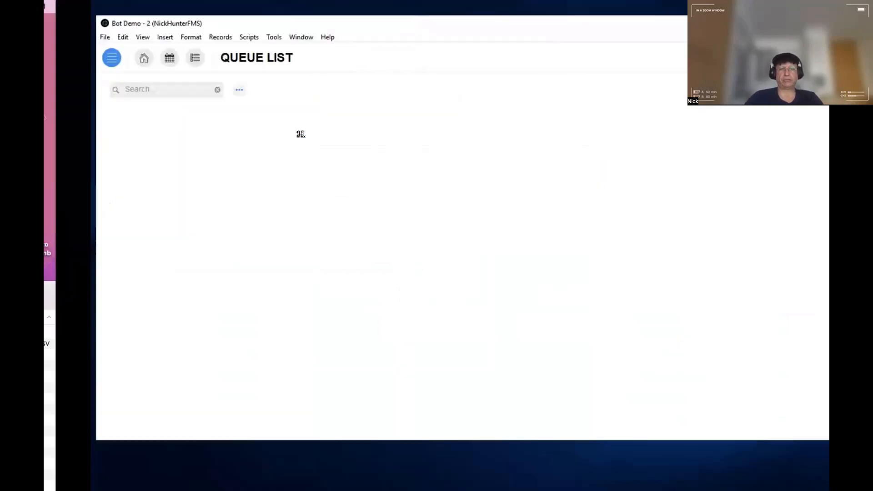
{"action": "key", "text": "ctrl+Left"}
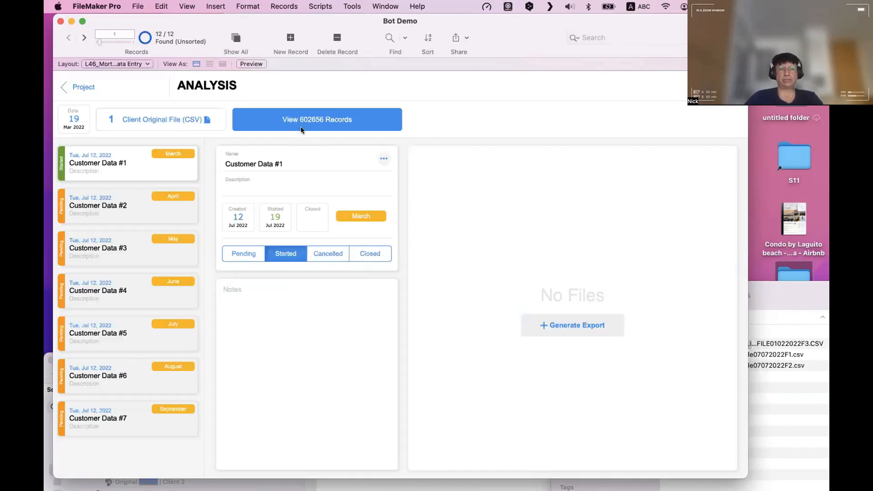
{"action": "key", "text": "ctrl+Right"}
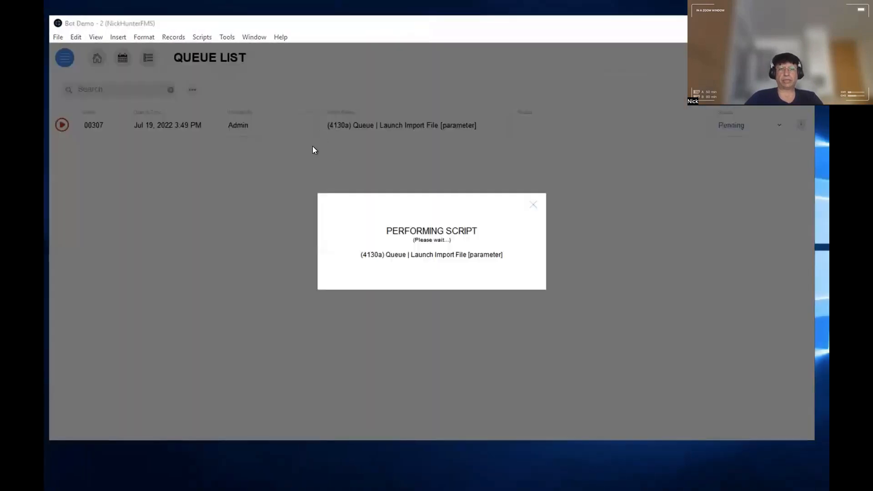
{"action": "key", "text": "ctrl+Left"}
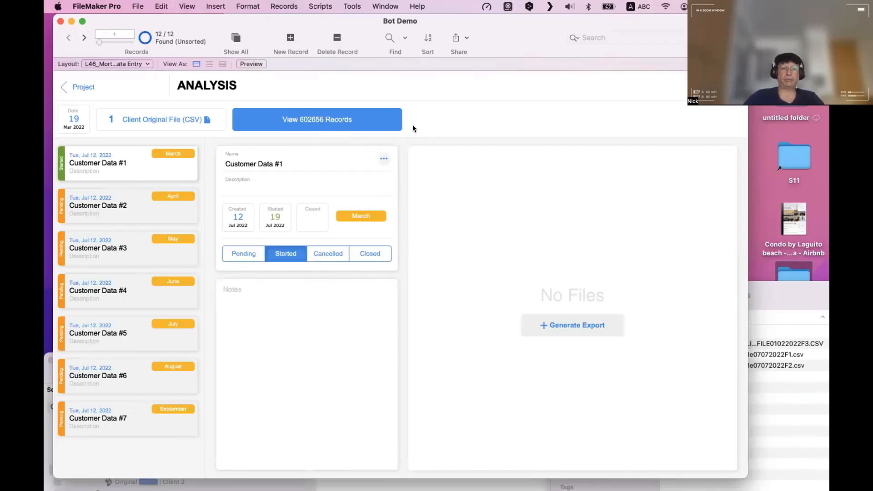
Step: Move the stacked View Records and Process Pending buttons apart in Layout mode to show the status button beneath, and discard the changes
{"action": "key", "text": "super+l"}
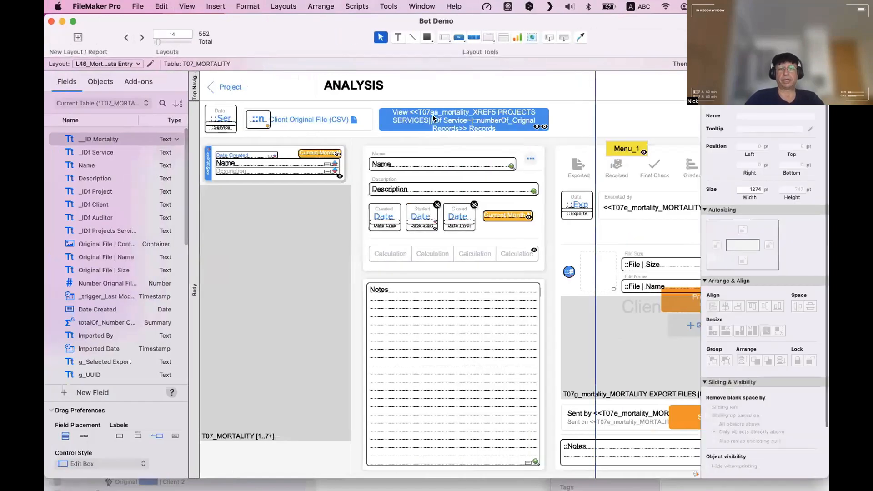
{"action": "left_click", "coordinate": [417, 119]}
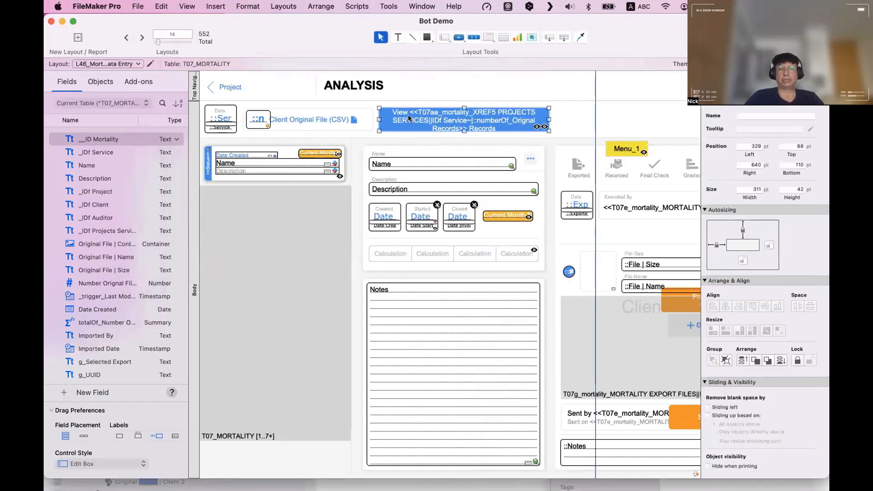
{"action": "left_click_drag", "start_coordinate": [402, 118], "coordinate": [500, 164]}
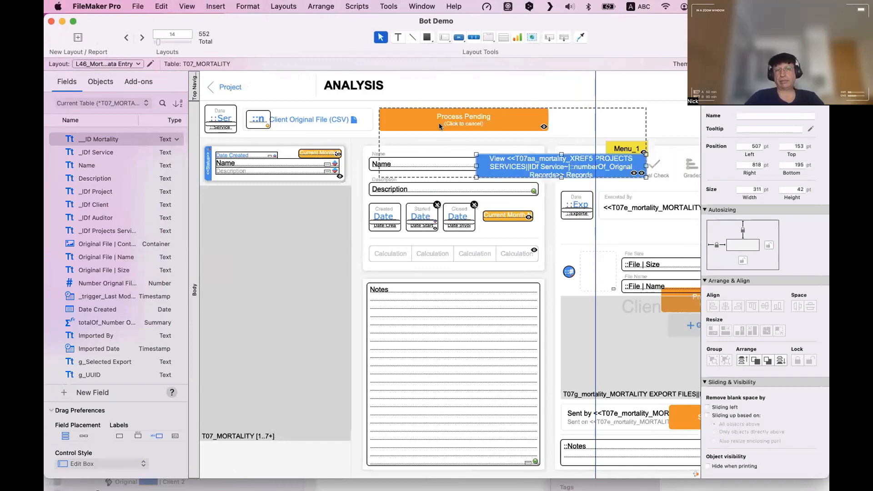
{"action": "left_click", "coordinate": [465, 120]}
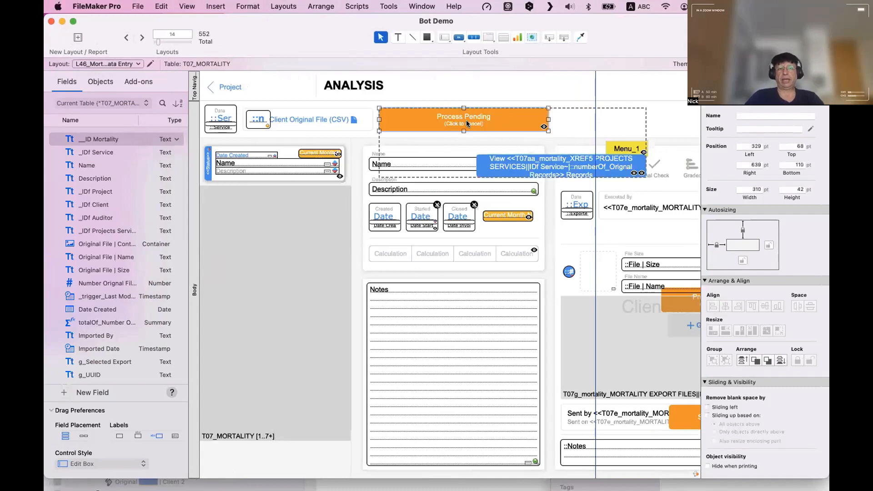
{"action": "left_click_drag", "start_coordinate": [465, 120], "coordinate": [482, 136]}
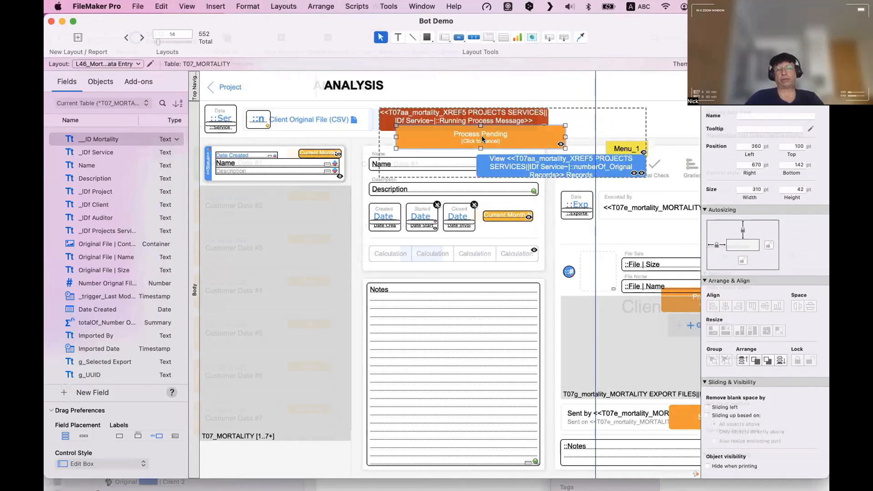
{"action": "key", "text": "super+b"}
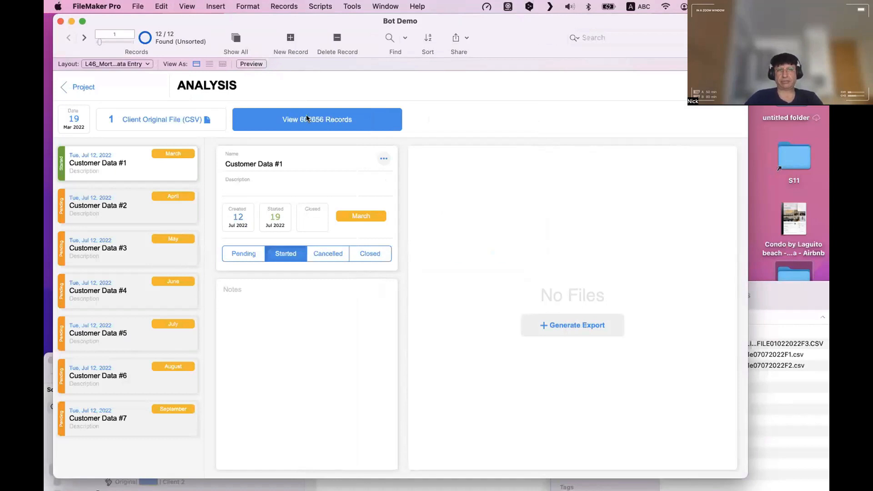
Step: Monitor the client data.xlsx import progress on the remote PC, comparing it with the Analysis screen
{"action": "key", "text": "ctrl+Right"}
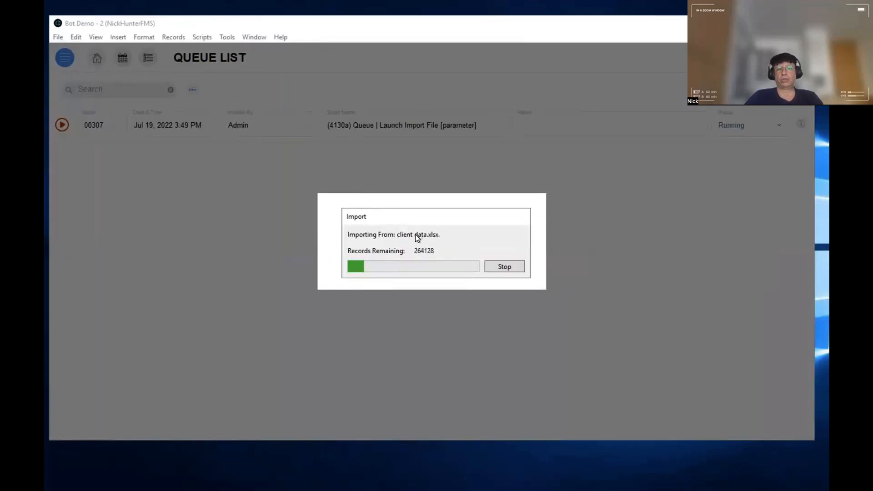
{"action": "key", "text": "ctrl+Left"}
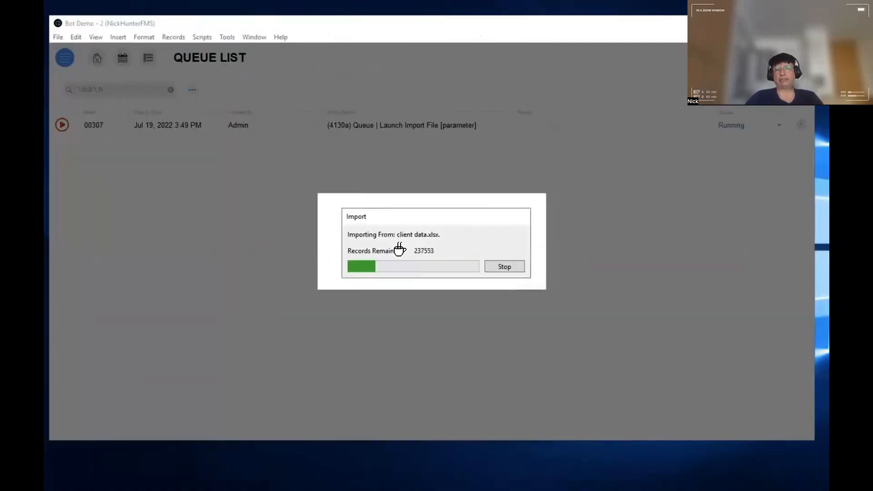
{"action": "key", "text": "ctrl+Left"}
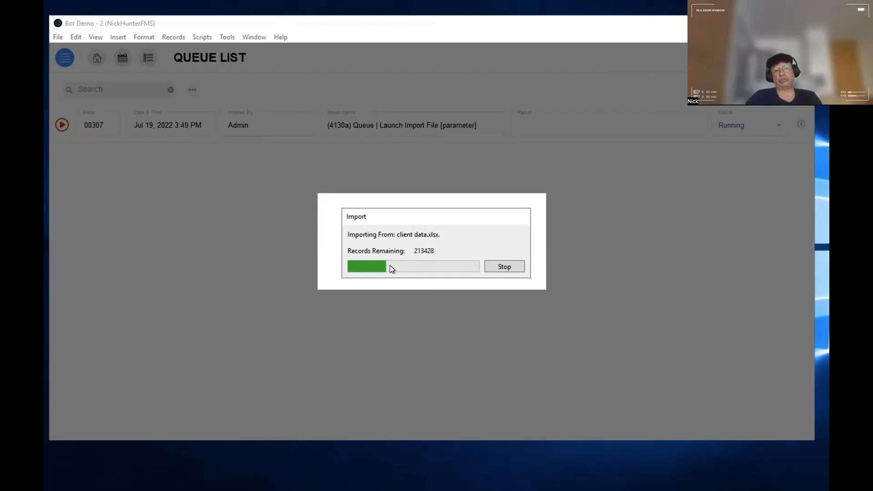
{"action": "key", "text": "ctrl+Left"}
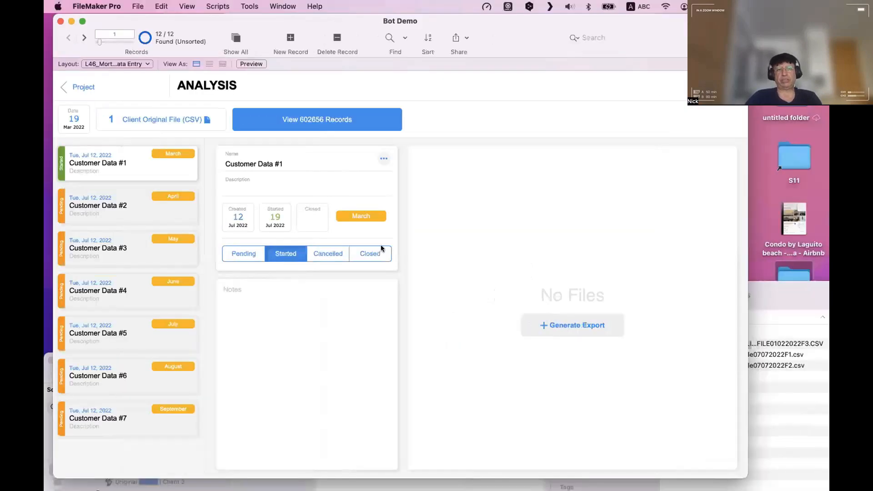
{"action": "key", "text": "ctrl+Right"}
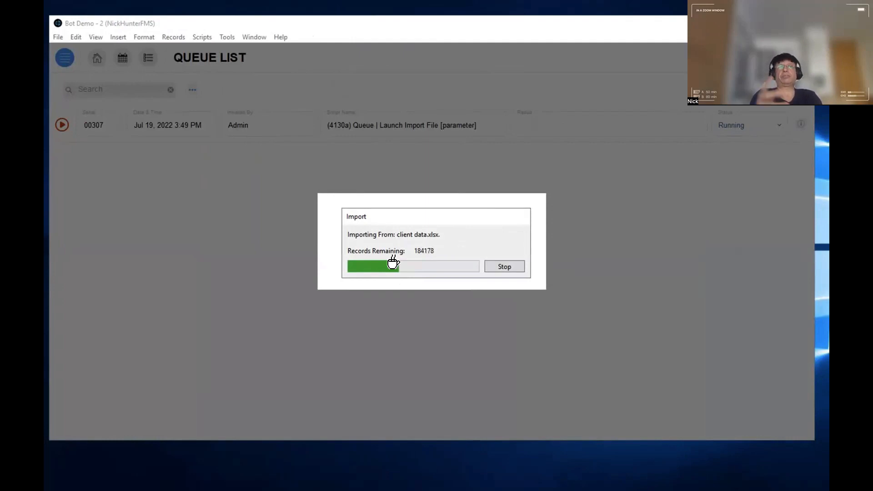
{"action": "key", "text": "ctrl+Left"}
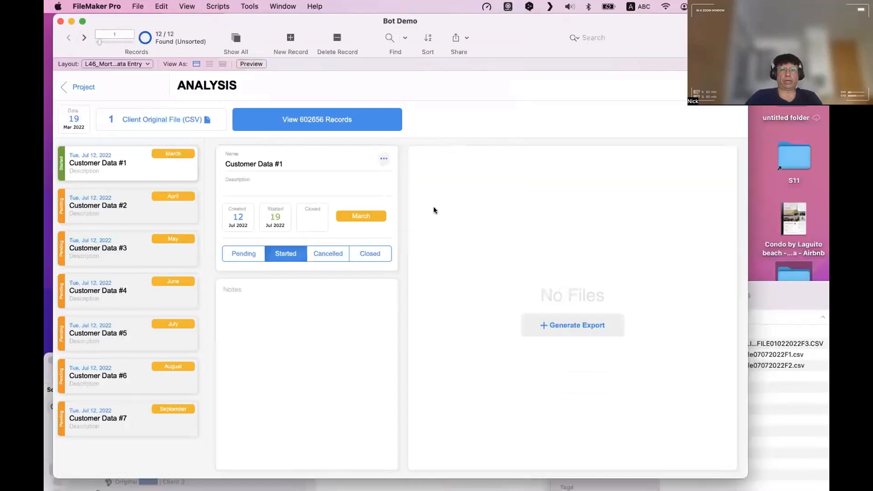
Step: Bring up the Script Workspace, move it higher, and review the export steps in the Original Import | Client 1 script
{"action": "key", "text": "super+shift+s"}
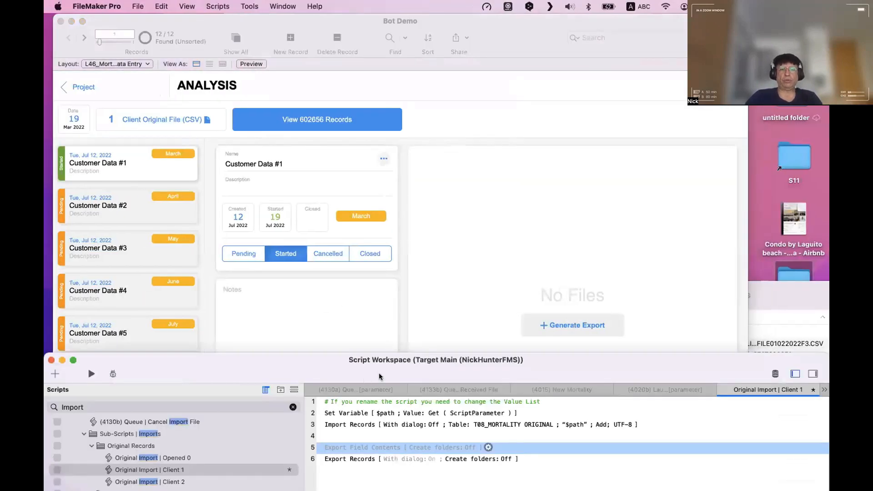
{"action": "left_click_drag", "start_coordinate": [378, 374], "coordinate": [381, 105]}
{"action": "key", "text": "ctrl+Right"}
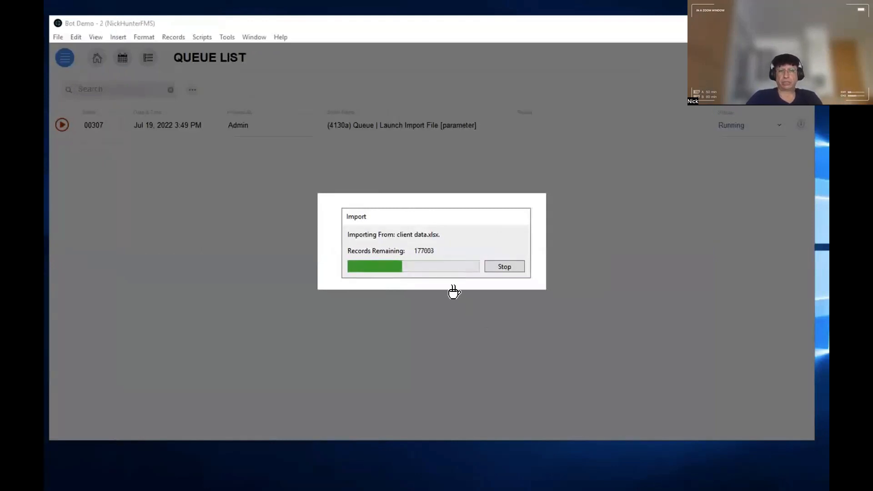
{"action": "key", "text": "ctrl+Left"}
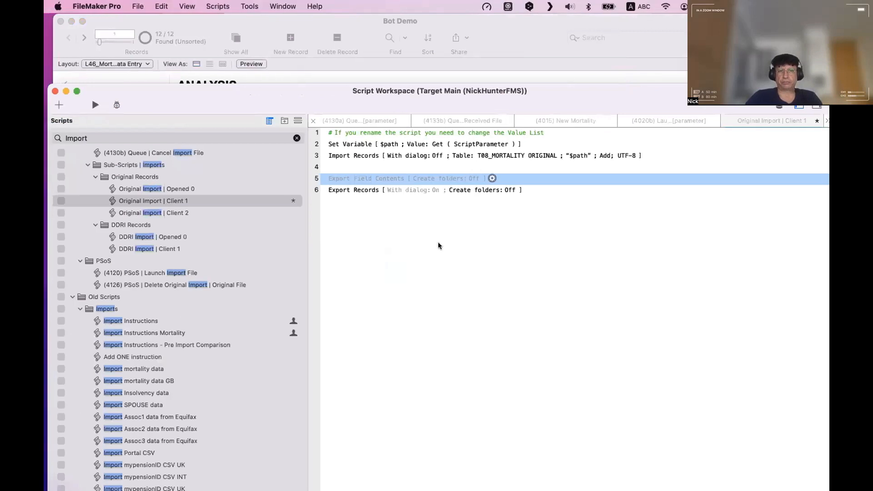
{"action": "left_click", "coordinate": [355, 189]}
{"action": "left_click", "coordinate": [353, 179]}
{"action": "left_click", "coordinate": [356, 222]}
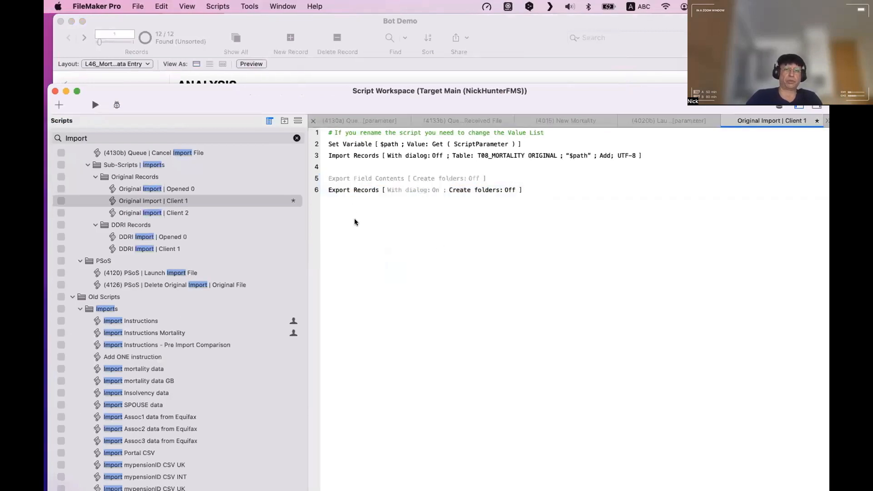
Step: Add a Set Variable step named $path after the Export Records step in the Original Import | Client 1 script
{"action": "left_click", "coordinate": [345, 189]}
{"action": "key", "text": "Return"}
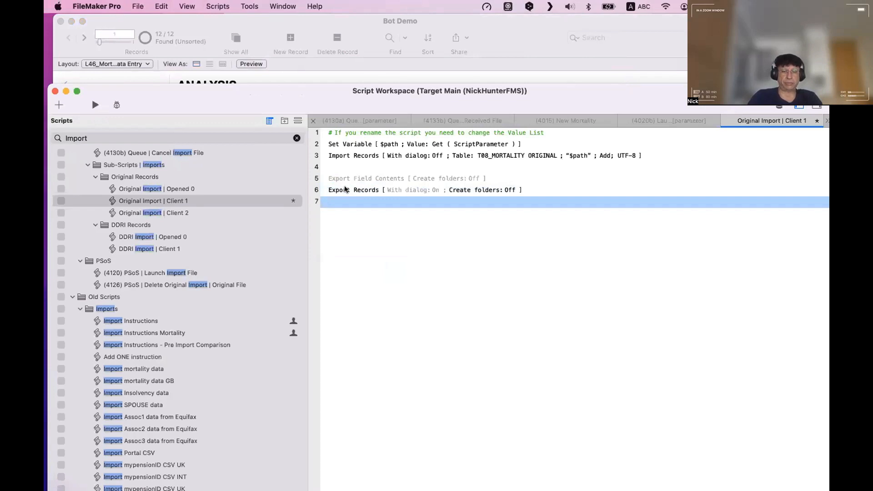
{"action": "type", "text": "Set v"}
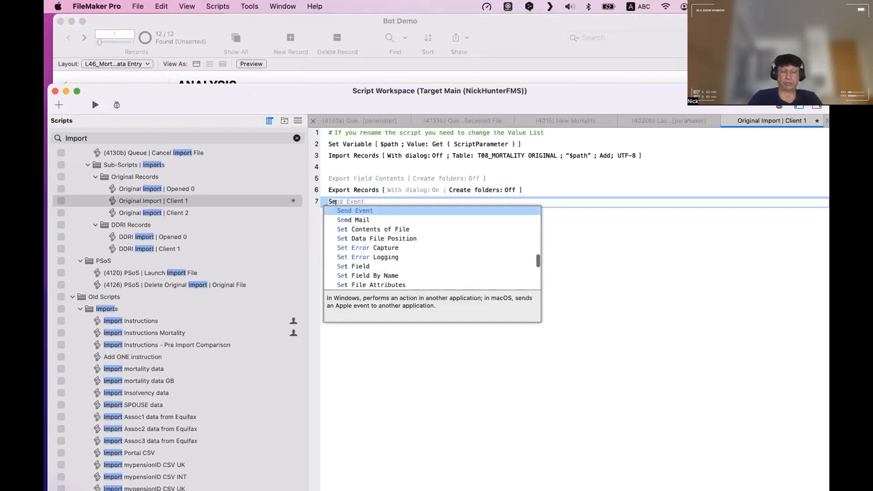
{"action": "key", "text": "Return"}
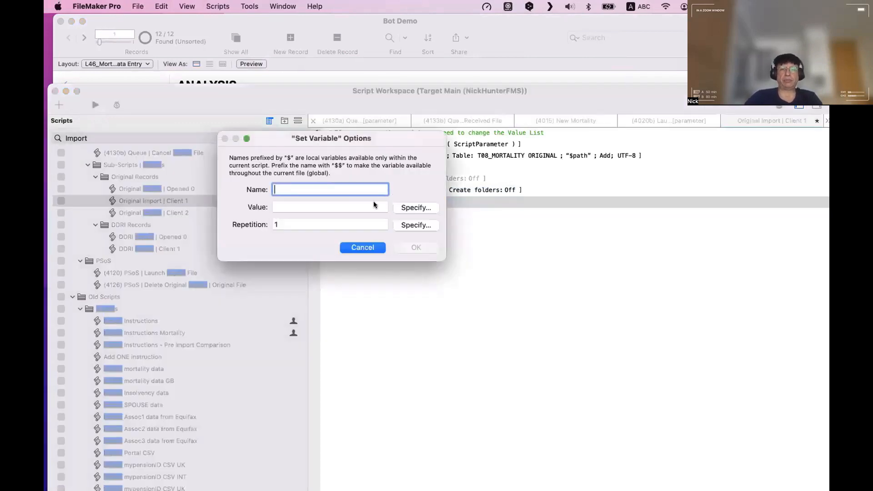
{"action": "type", "text": "$path"}
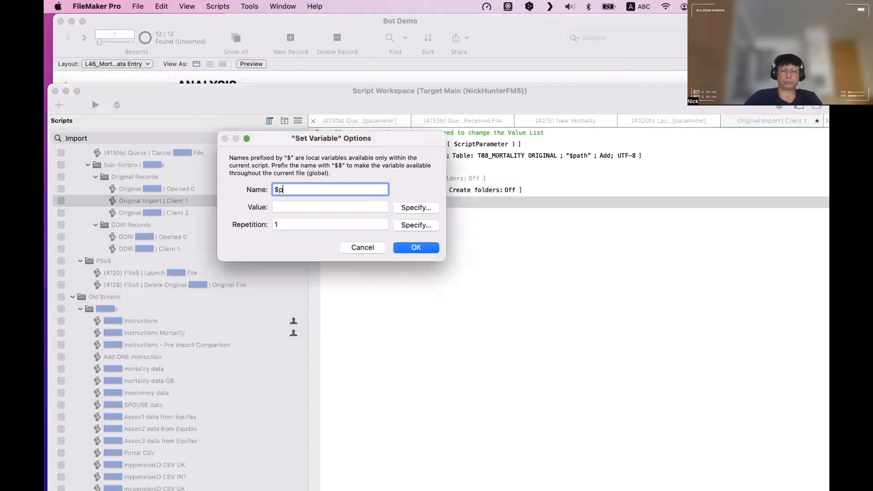
Step: Define the value of $path as FilePrefix & Get ( TemporaryPath ) & "nameod the file.csv"
{"action": "left_click", "coordinate": [426, 208]}
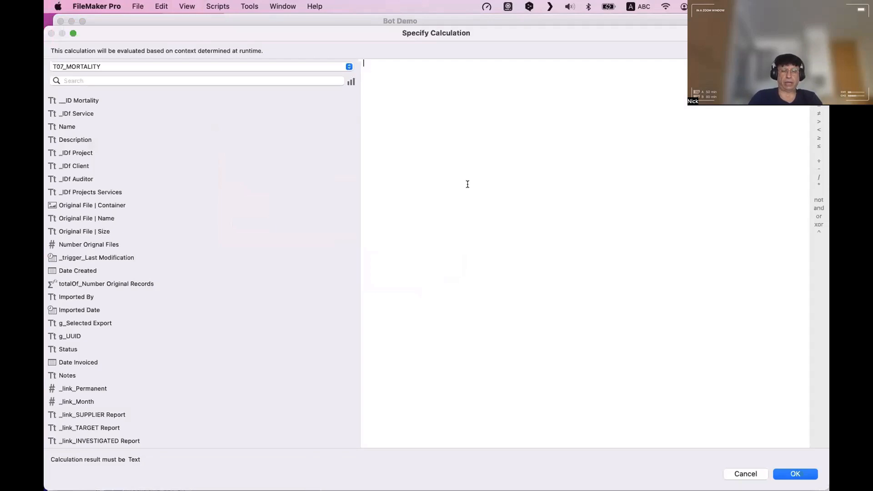
{"action": "type", "text": "file"}
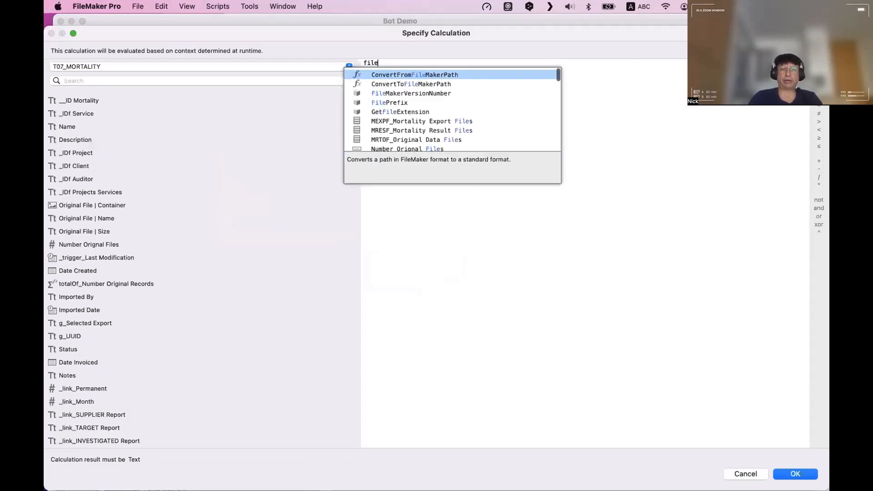
{"action": "key", "text": "Down"}
{"action": "key", "text": "Down"}
{"action": "key", "text": "Down"}
{"action": "key", "text": "Return"}
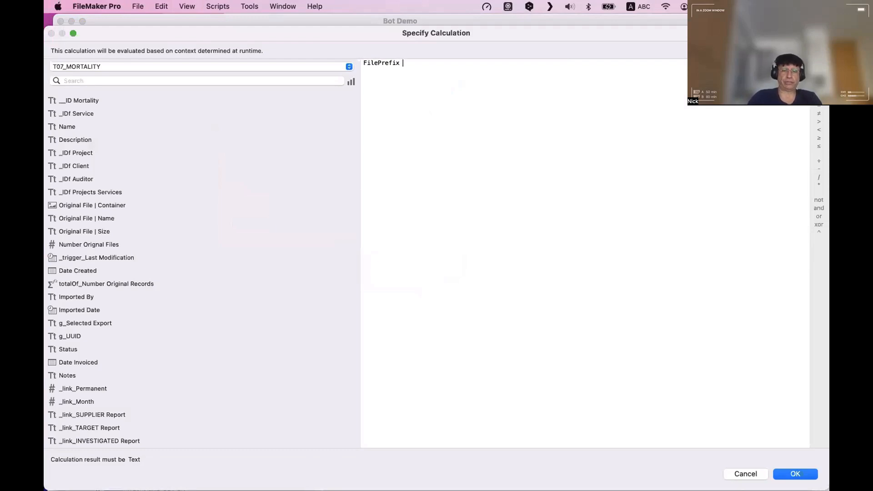
{"action": "type", "text": "& get"}
{"action": "key", "text": "Return"}
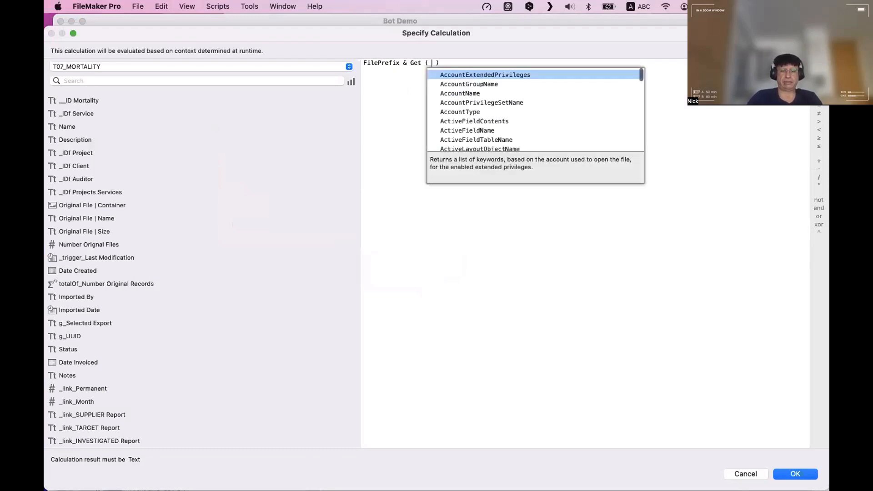
{"action": "type", "text": "tem"}
{"action": "key", "text": "Return"}
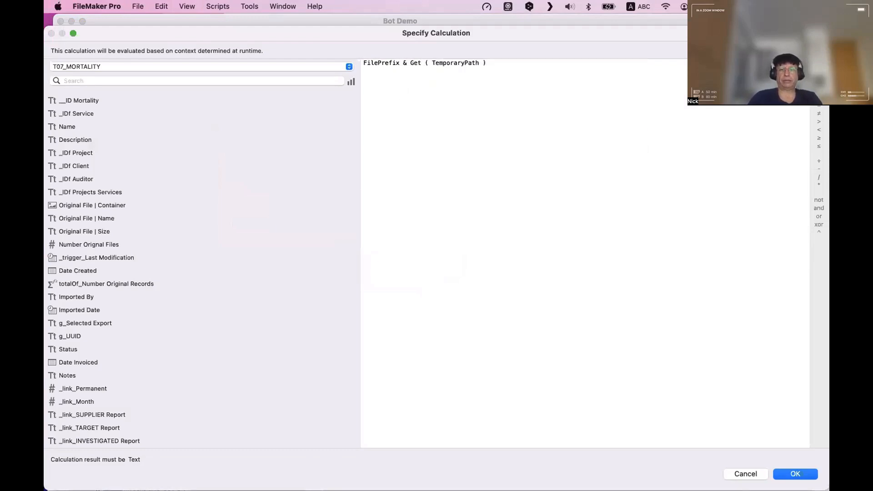
{"action": "type", "text": "&"}
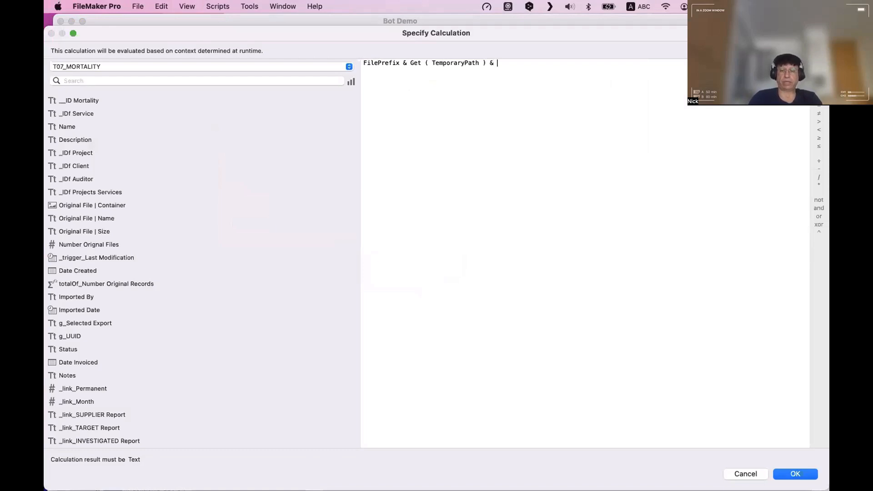
{"action": "type", "text": " \"nameod the"}
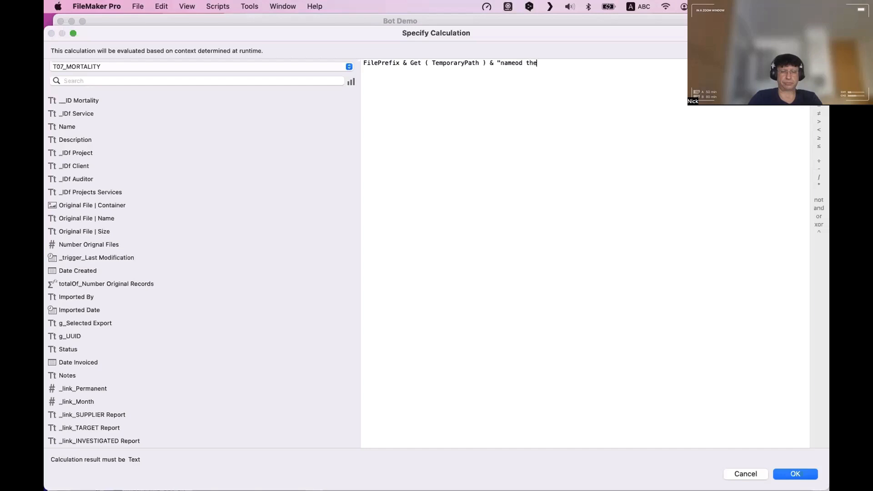
{"action": "type", "text": " file.csv"}
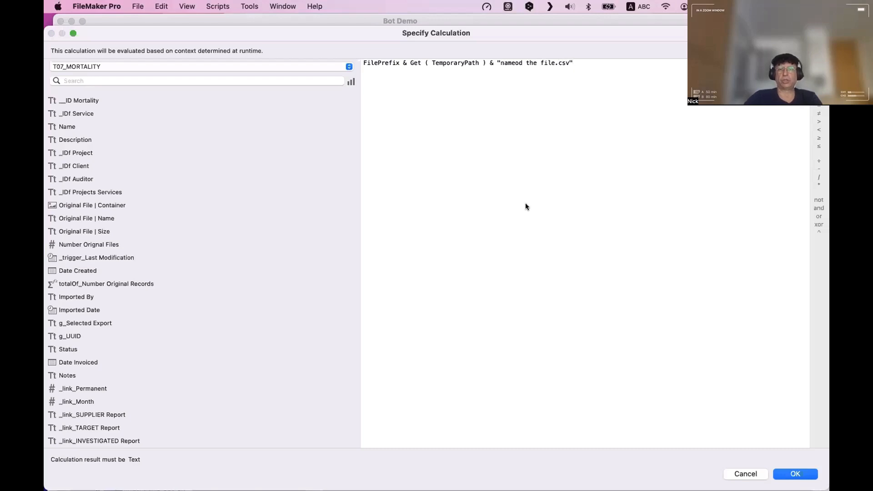
Step: Correct the quoted file name to "nameof the file.csv", copy the whole expression, and accept the calculation and variable settings
{"action": "left_click_drag", "start_coordinate": [562, 179], "coordinate": [329, 6]}
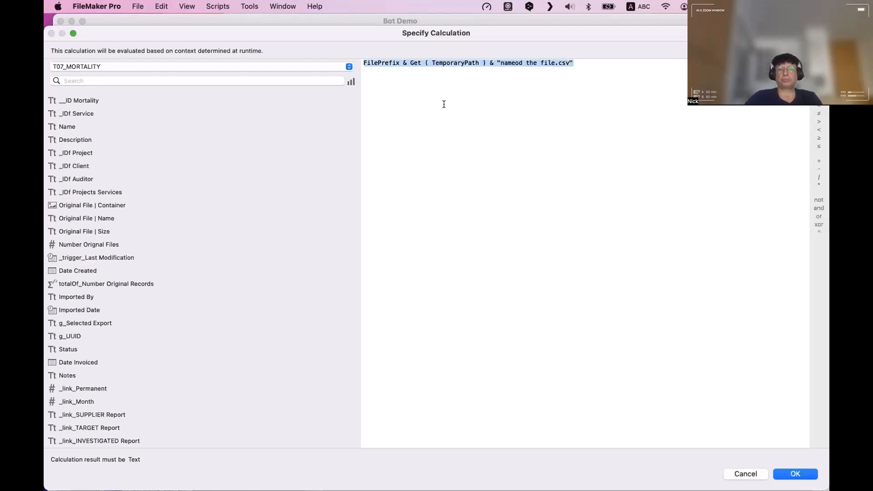
{"action": "left_click", "coordinate": [521, 65]}
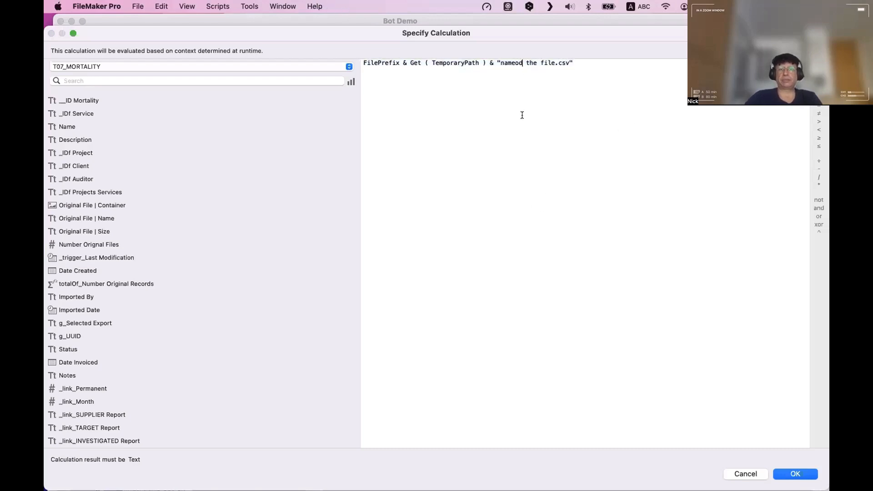
{"action": "key", "text": "BackSpace"}
{"action": "type", "text": "f"}
{"action": "left_click_drag", "start_coordinate": [484, 80], "coordinate": [329, 50]}
{"action": "left_click", "coordinate": [452, 82]}
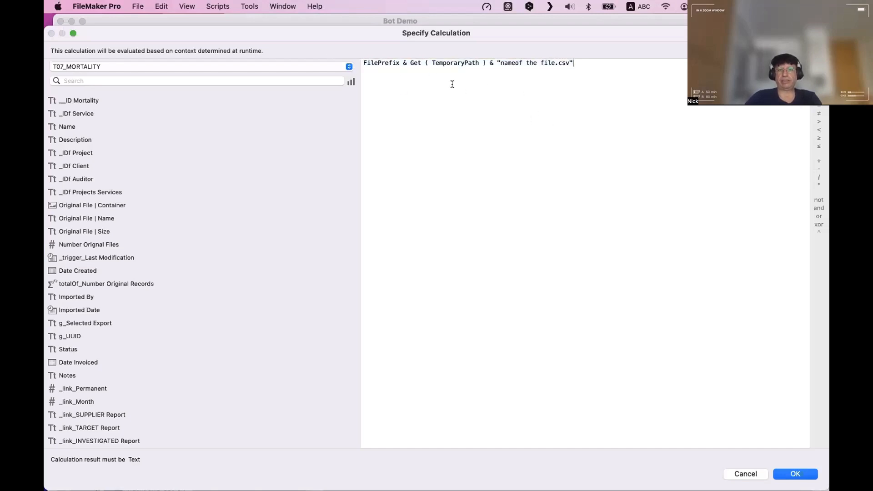
{"action": "left_click_drag", "start_coordinate": [452, 82], "coordinate": [329, 49]}
{"action": "key", "text": "super+c"}
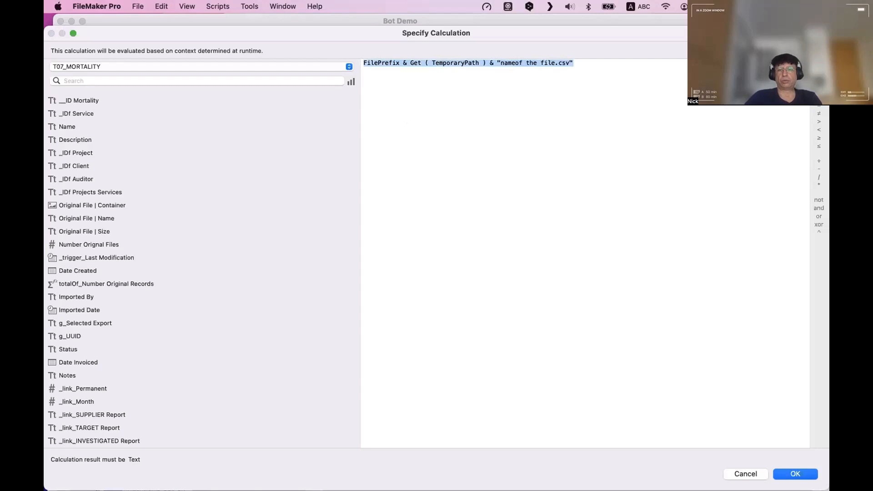
{"action": "left_click", "coordinate": [791, 473]}
{"action": "left_click", "coordinate": [415, 250]}
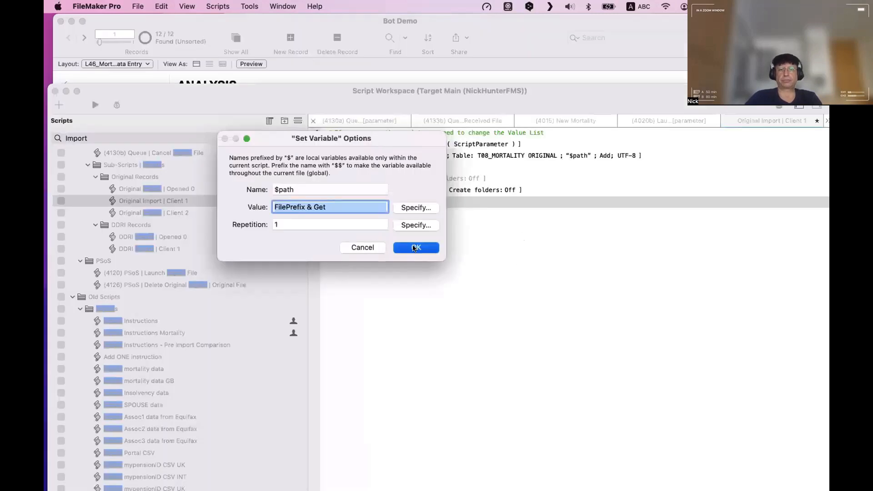
{"action": "left_click", "coordinate": [439, 285]}
Step: Open the Data Viewer, move it higher, and show its watched expressions
{"action": "left_click", "coordinate": [250, 6]}
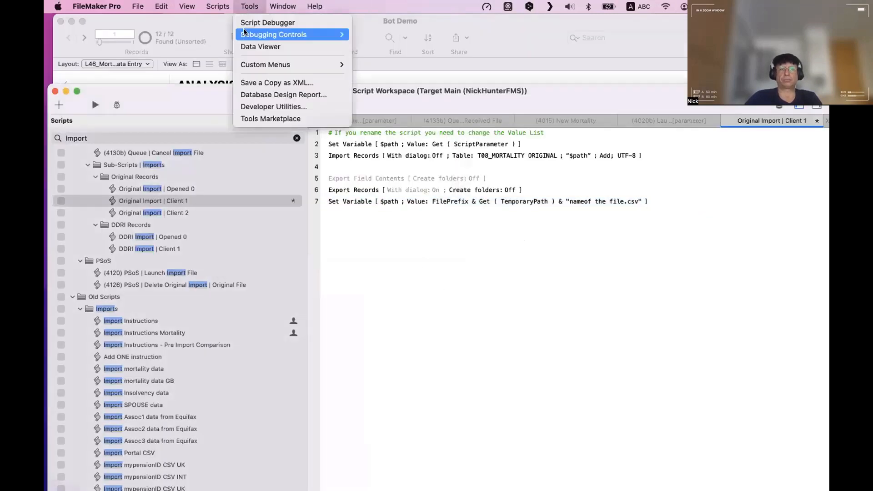
{"action": "left_click", "coordinate": [245, 46]}
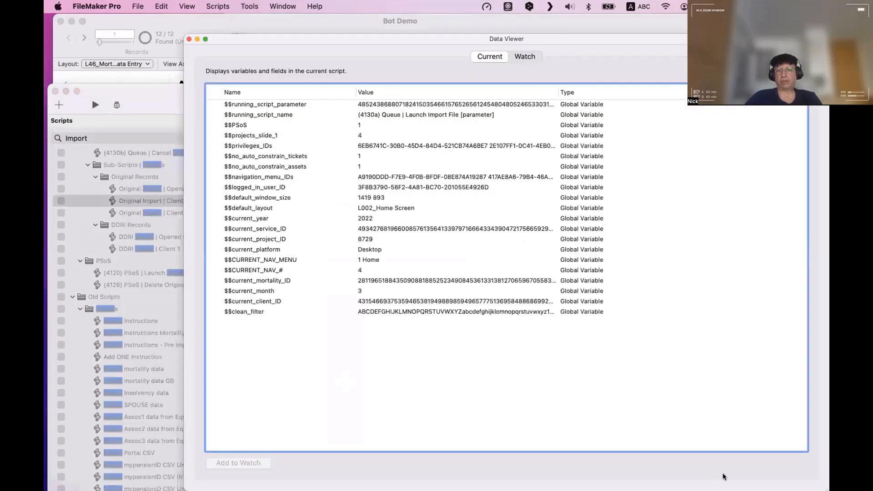
{"action": "left_click_drag", "start_coordinate": [400, 39], "coordinate": [351, 18]}
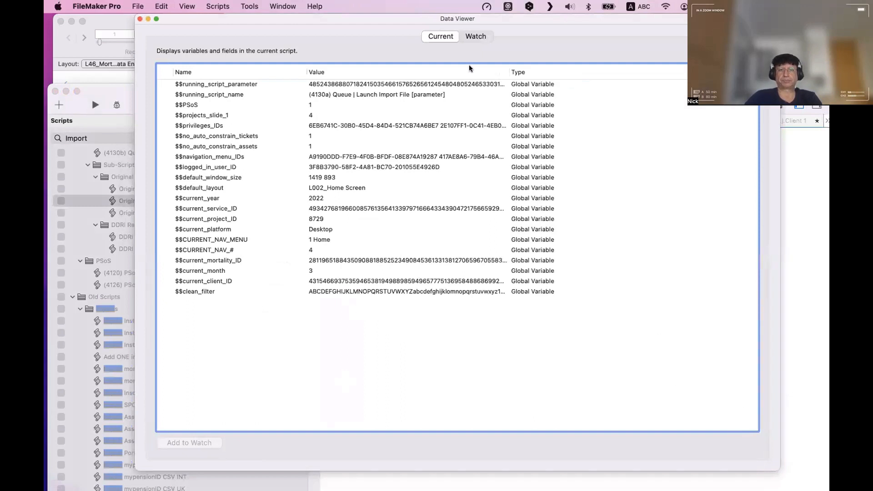
{"action": "left_click_drag", "start_coordinate": [587, 25], "coordinate": [579, 25]}
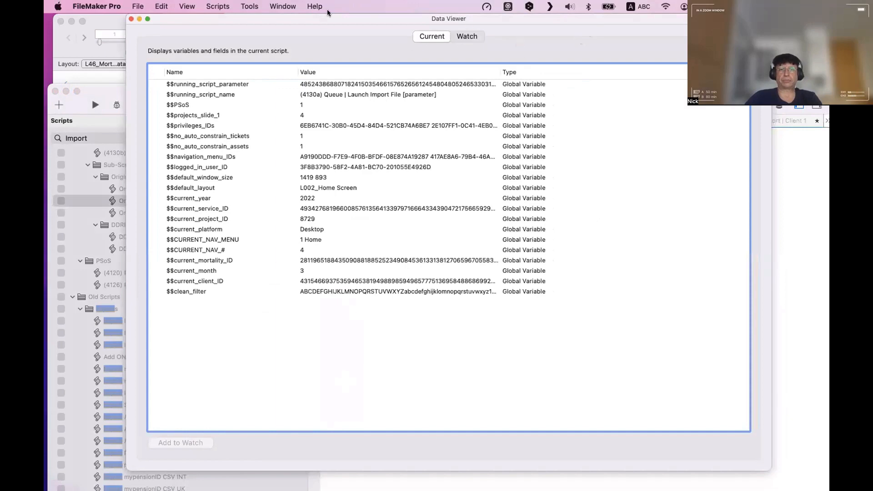
{"action": "left_click", "coordinate": [467, 36]}
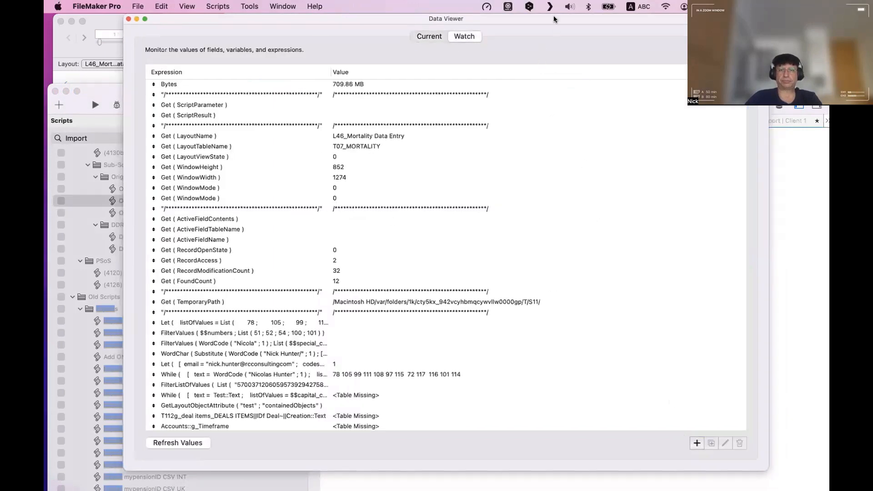
Step: Add the copied temporary path expression to the watch list, highlight its evaluated result, and close the Data Viewer
{"action": "left_click_drag", "start_coordinate": [520, 18], "coordinate": [483, 18]}
{"action": "left_click", "coordinate": [659, 443]}
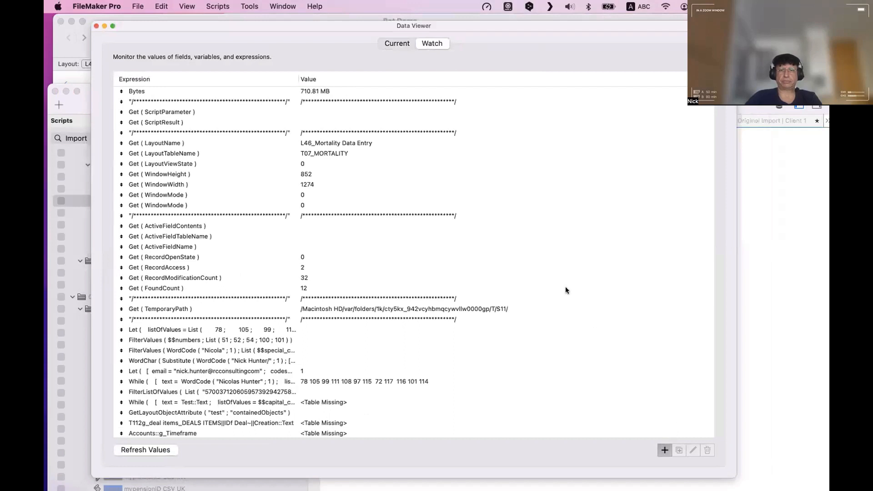
{"action": "key", "text": "super+v"}
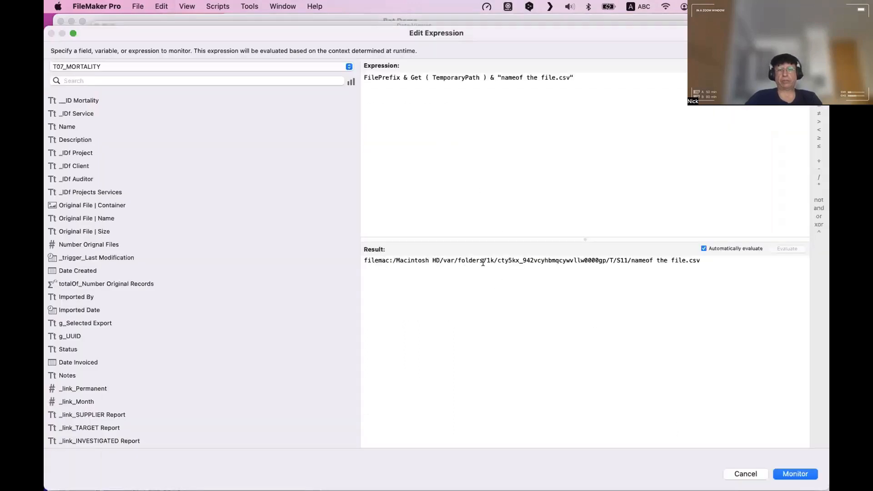
{"action": "left_click_drag", "start_coordinate": [732, 306], "coordinate": [468, 227]}
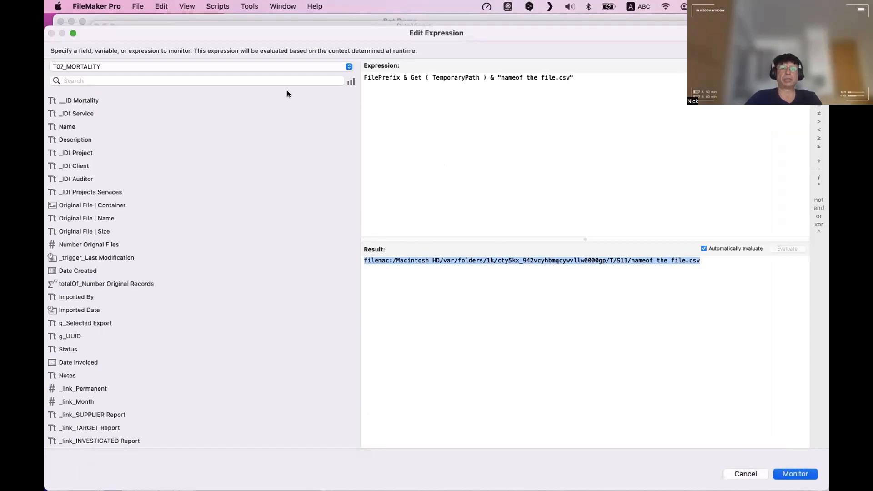
{"action": "key", "text": "Return"}
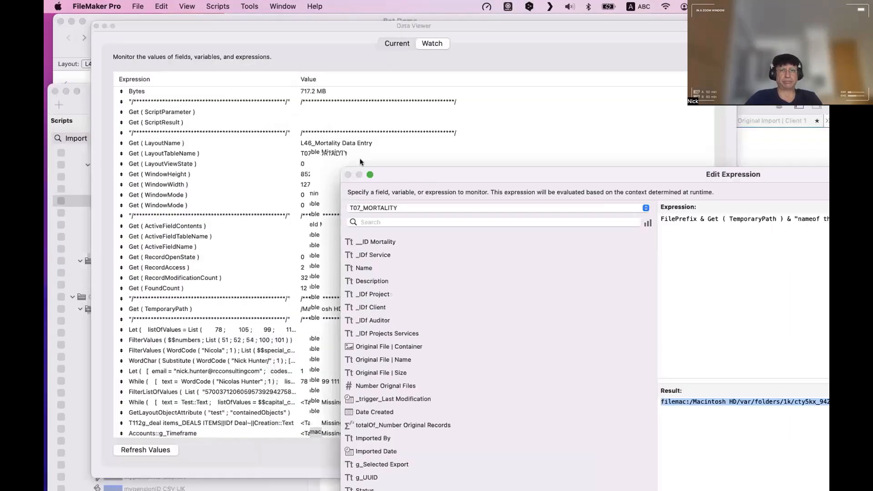
{"action": "left_click", "coordinate": [96, 26]}
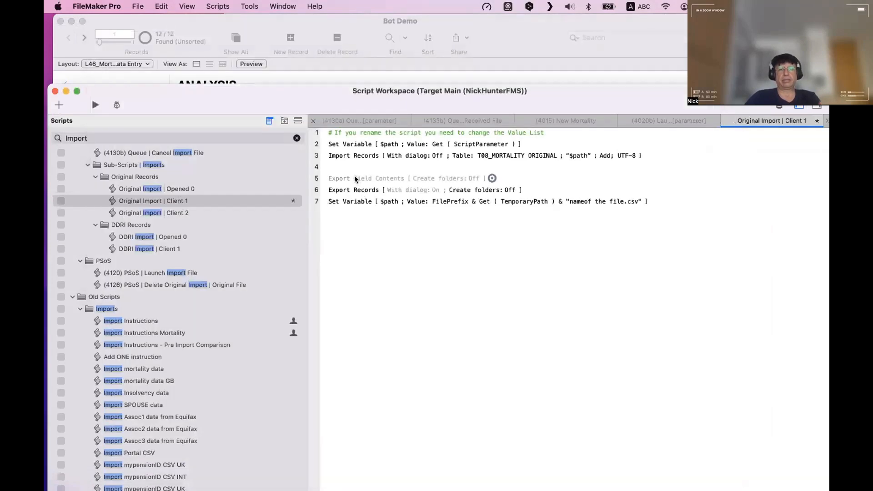
Step: Review the Export Field Contents and Export Records steps alongside the first Set Variable step in the script
{"action": "left_click", "coordinate": [345, 181]}
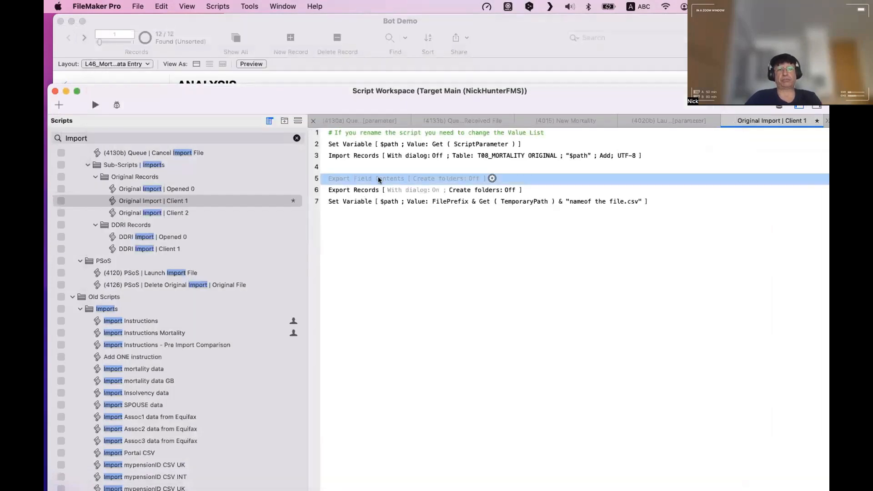
{"action": "left_click", "coordinate": [363, 191], "text": "shift"}
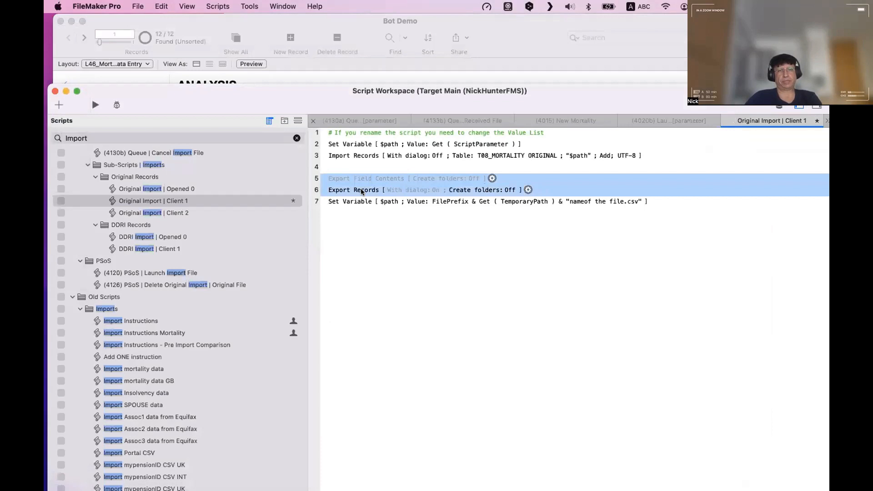
{"action": "left_click", "coordinate": [363, 232]}
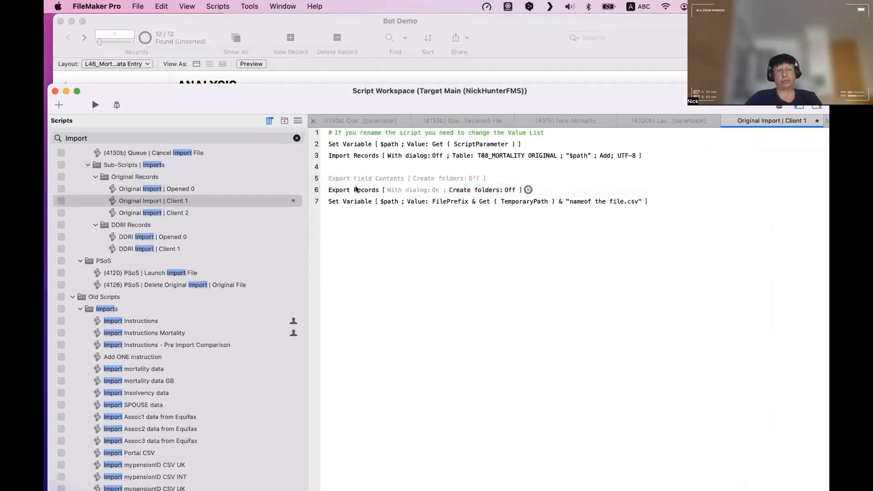
{"action": "left_click", "coordinate": [362, 191]}
{"action": "left_click", "coordinate": [347, 180]}
{"action": "left_click", "coordinate": [345, 145]}
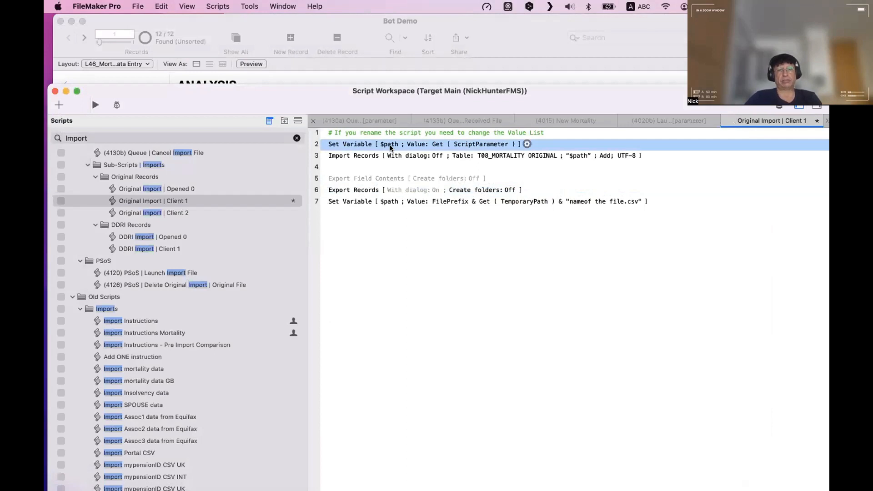
{"action": "left_click", "coordinate": [351, 180]}
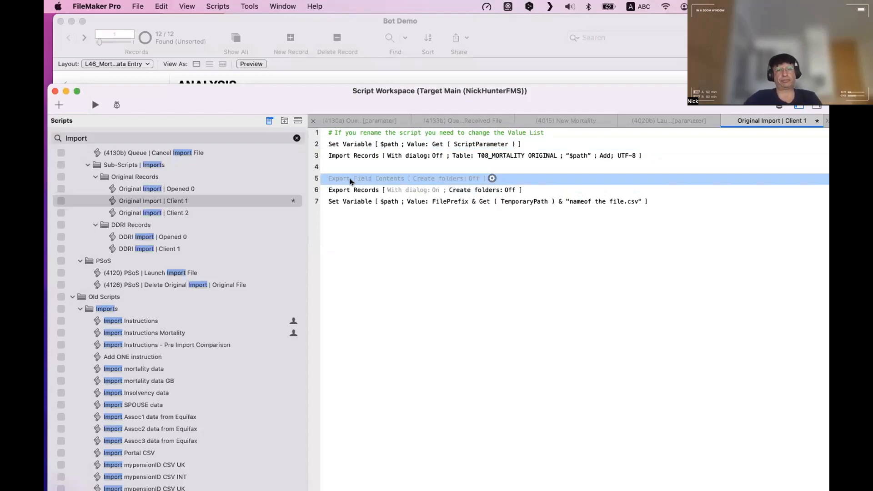
Step: Set the output file path of the Export Records step to $path
{"action": "left_click", "coordinate": [349, 190]}
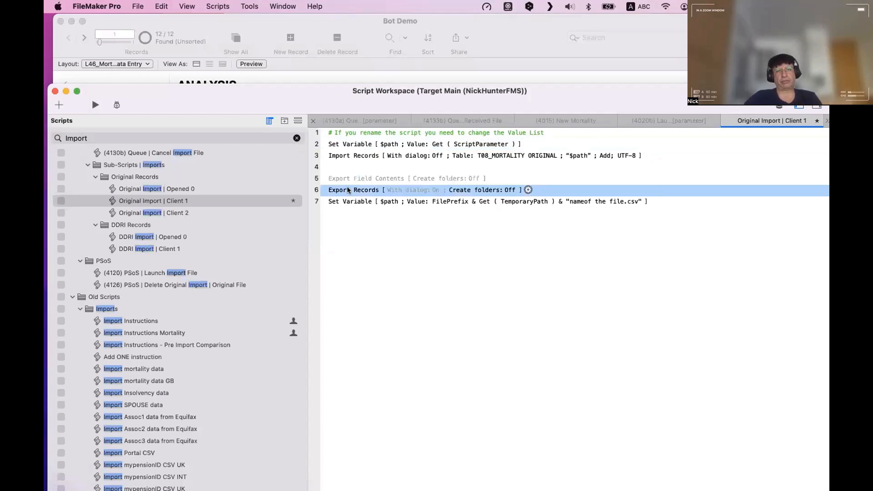
{"action": "left_click", "coordinate": [528, 190]}
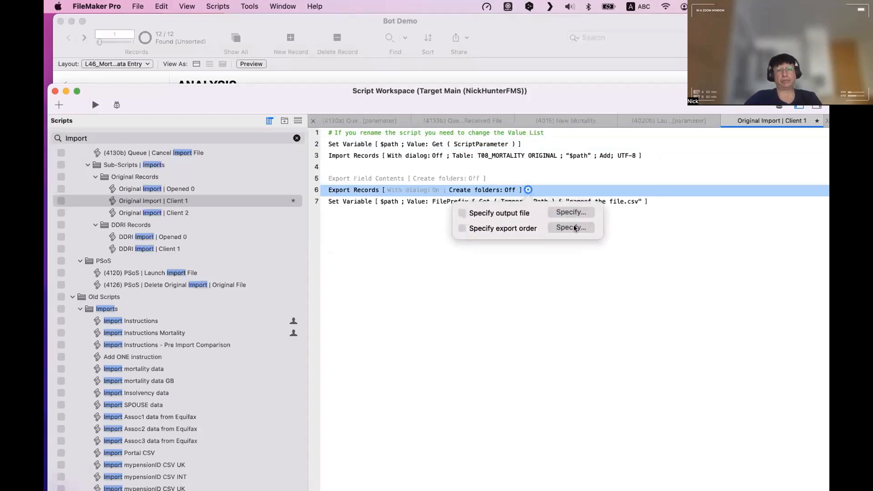
{"action": "left_click", "coordinate": [574, 227]}
{"action": "key", "text": "Escape"}
{"action": "left_click", "coordinate": [571, 213]}
{"action": "left_click", "coordinate": [423, 170]}
{"action": "type", "text": "$"}
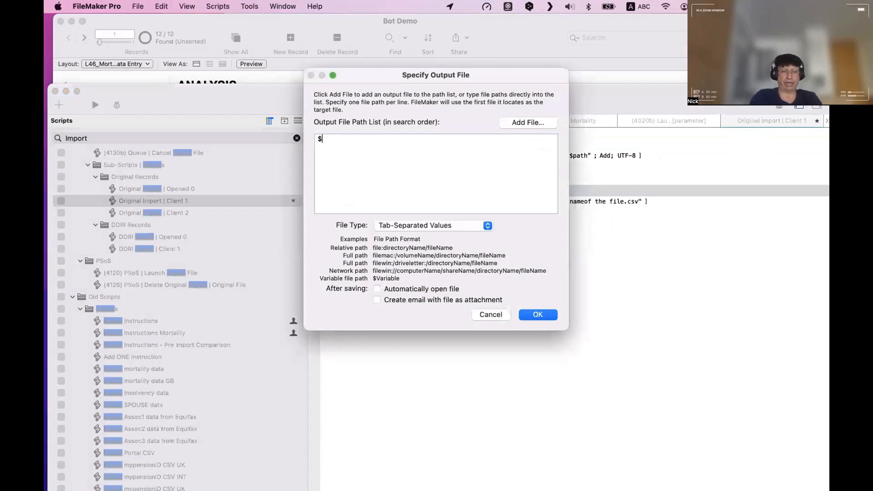
{"action": "type", "text": "path"}
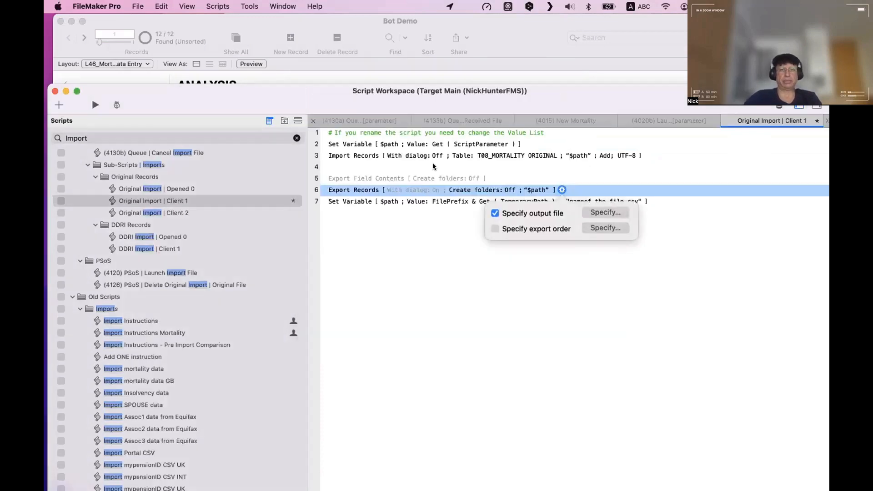
{"action": "left_click", "coordinate": [386, 182]}
Step: Set the output file path of the Export Field Contents step to $path, leaving its target field unspecified
{"action": "double_click", "coordinate": [386, 182]}
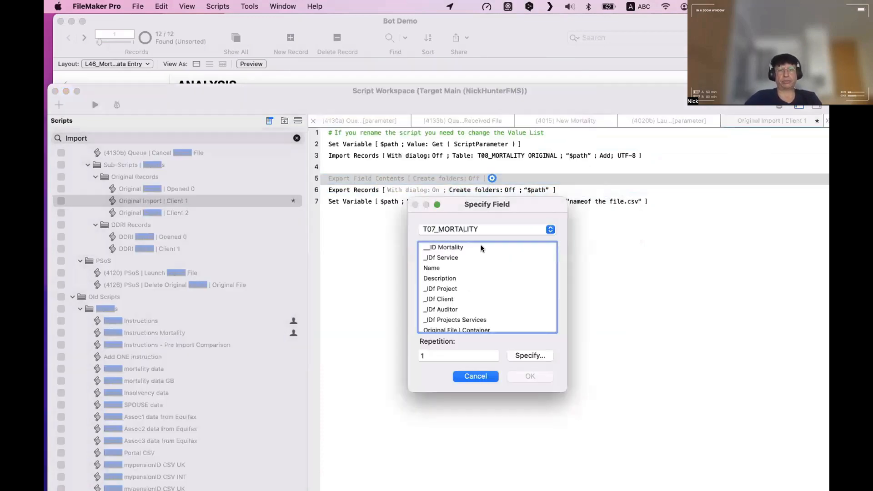
{"action": "key", "text": "Escape"}
{"action": "left_click", "coordinate": [492, 178]}
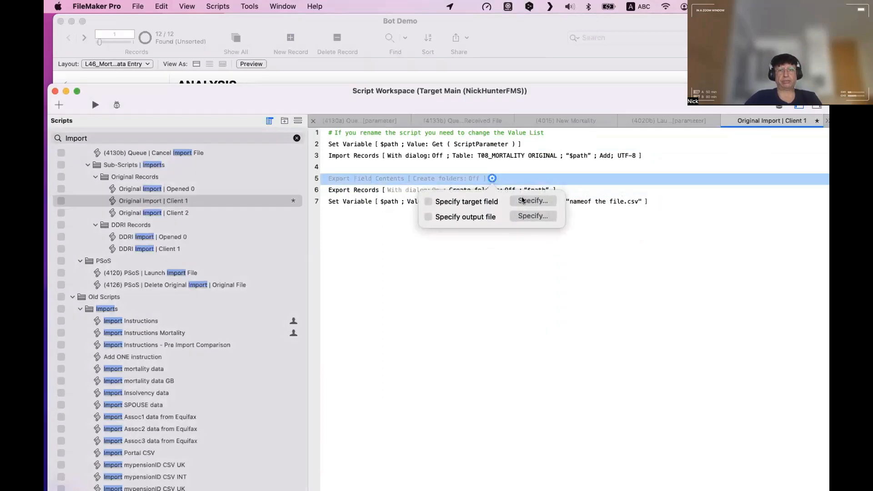
{"action": "left_click", "coordinate": [521, 200]}
{"action": "key", "text": "Escape"}
{"action": "left_click", "coordinate": [524, 216]}
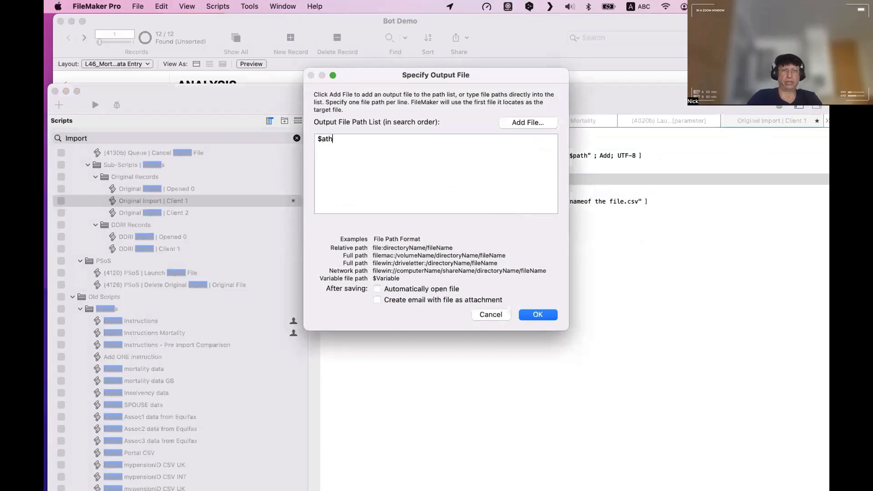
{"action": "key", "text": "Return"}
{"action": "left_click", "coordinate": [562, 217]}
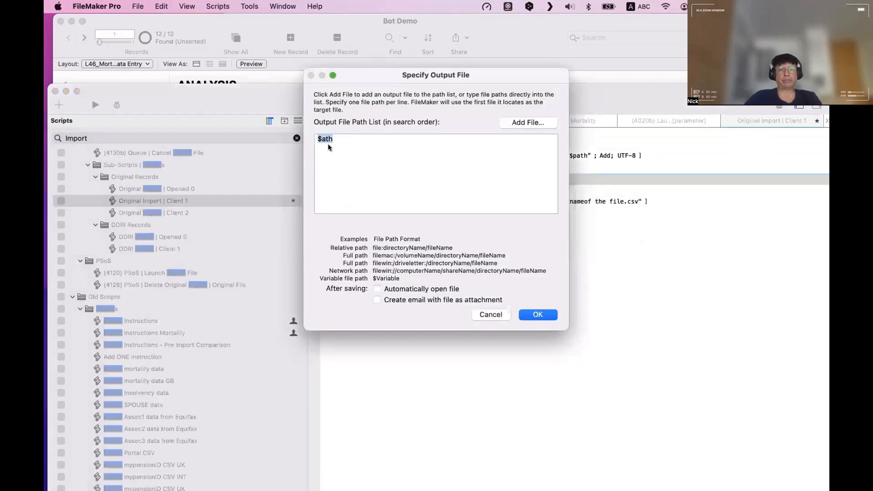
{"action": "left_click", "coordinate": [321, 143]}
{"action": "type", "text": "p"}
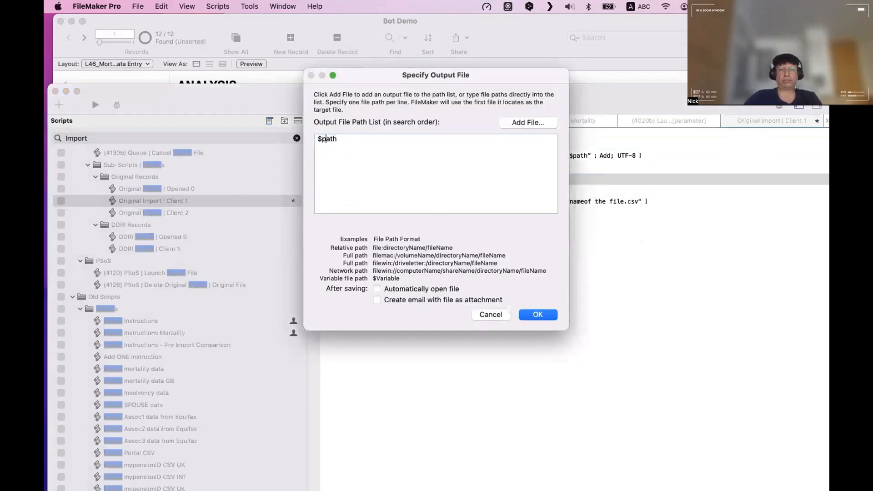
{"action": "key", "text": "Return"}
{"action": "left_click", "coordinate": [455, 276]}
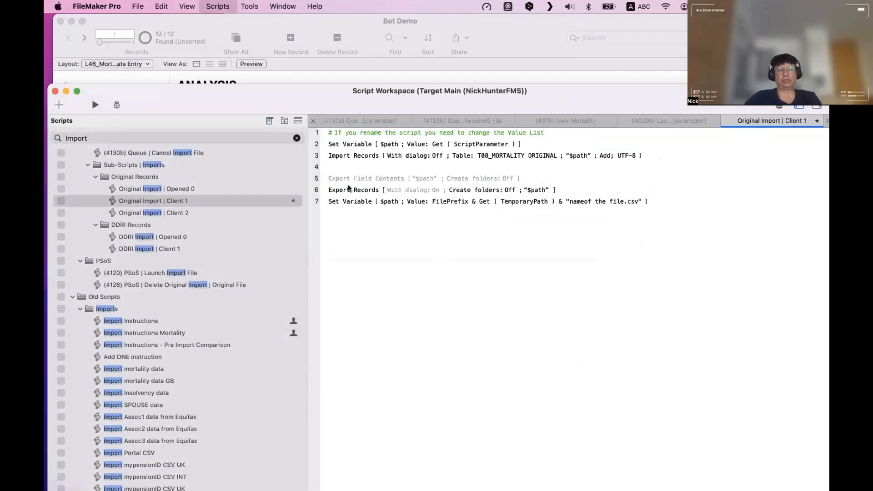
Step: Save the script and change its compatibility filter to one that supports both the Export Field Contents and Export Records steps
{"action": "left_click", "coordinate": [348, 177]}
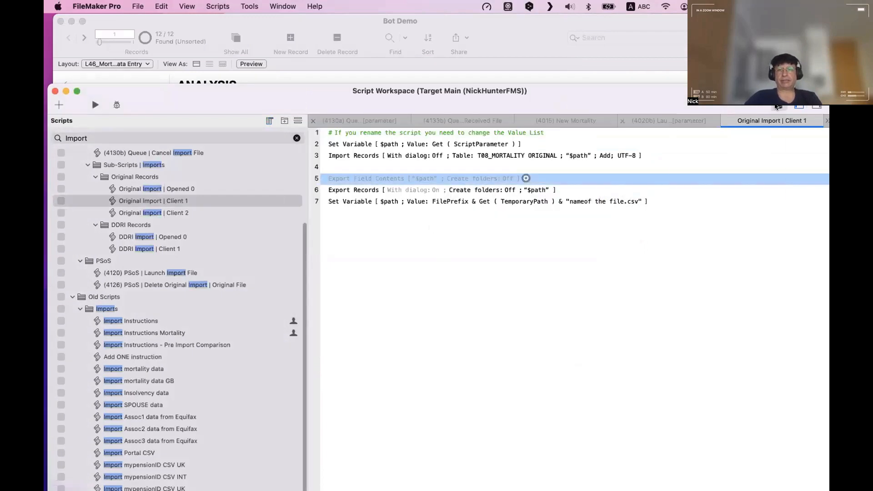
{"action": "left_click", "coordinate": [776, 106]}
{"action": "left_click", "coordinate": [464, 243]}
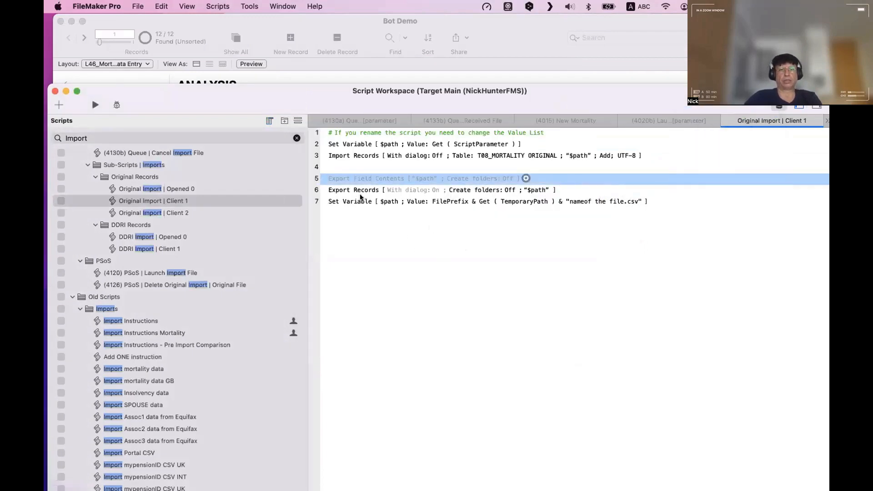
{"action": "left_click", "coordinate": [346, 178]}
{"action": "left_click", "coordinate": [345, 178]}
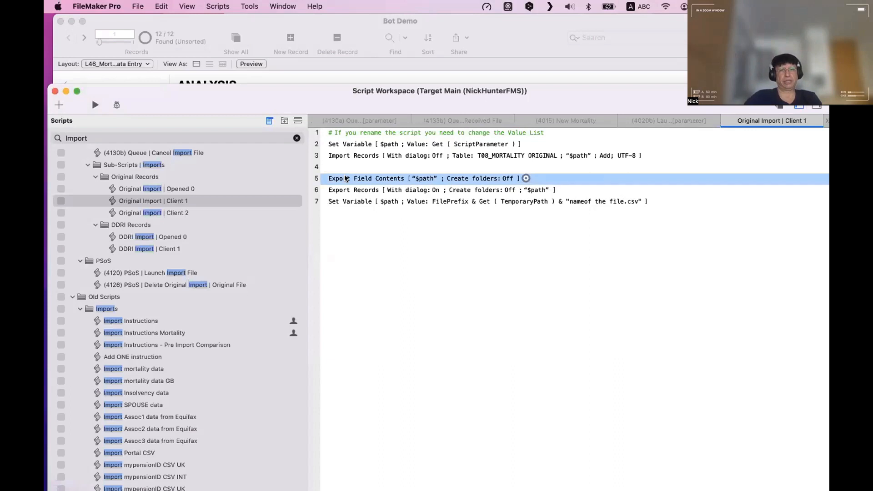
{"action": "left_click", "coordinate": [343, 190], "text": "shift"}
{"action": "left_click", "coordinate": [351, 216]}
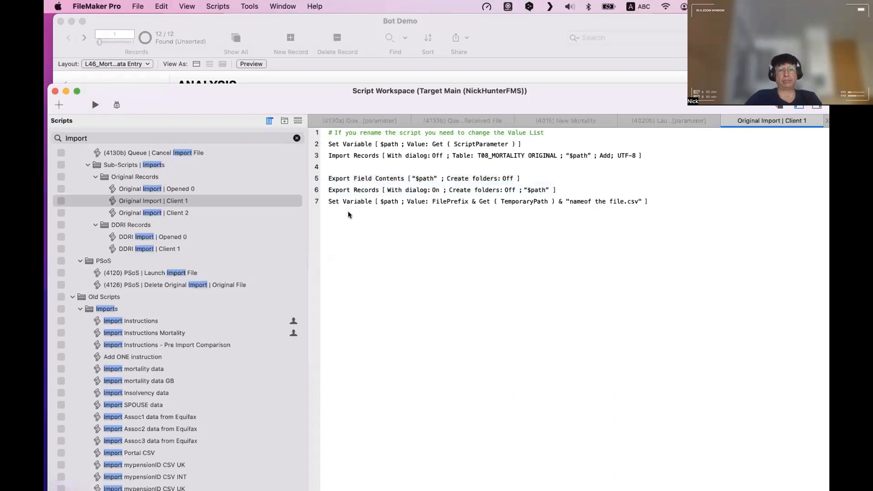
Step: Replace the Export Records step with an Import Records step directly below Export Field Contents
{"action": "left_click", "coordinate": [337, 190]}
{"action": "key", "text": "BackSpace"}
{"action": "key", "text": "Return"}
{"action": "type", "text": "im"}
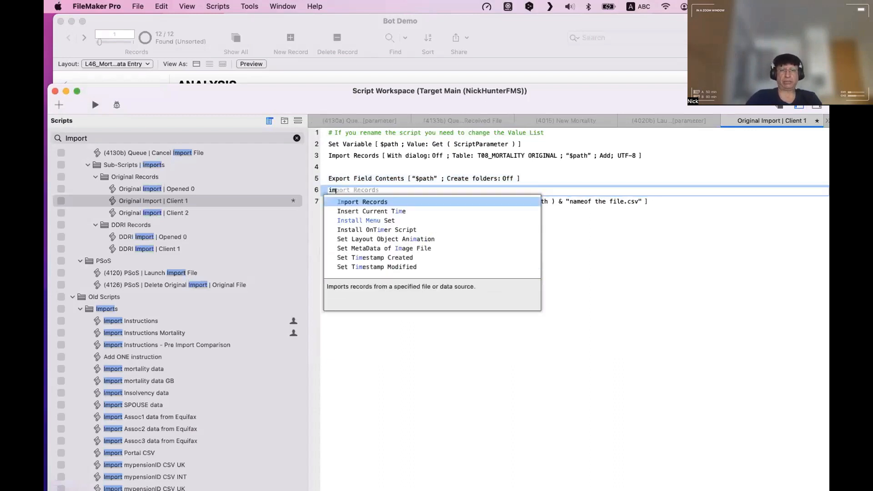
{"action": "type", "text": "po"}
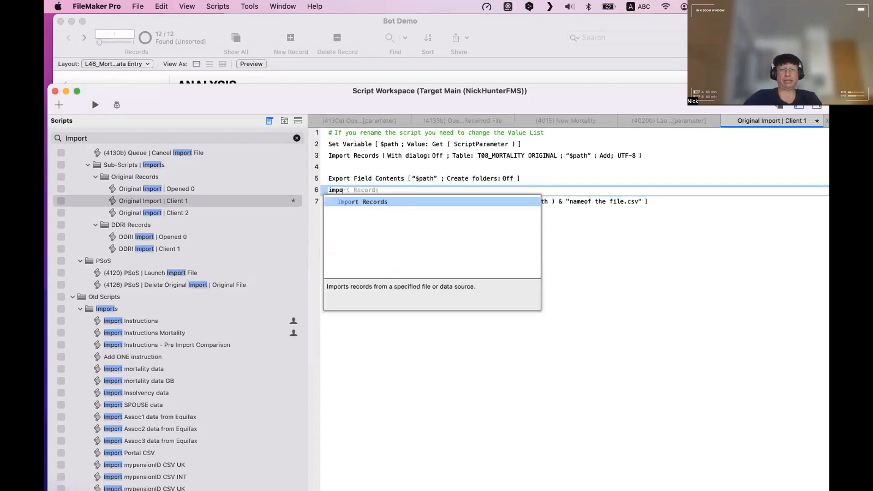
{"action": "left_click", "coordinate": [397, 202]}
Step: Specify a file data source for the new Import Records step, with $path as its file path
{"action": "left_click", "coordinate": [452, 190]}
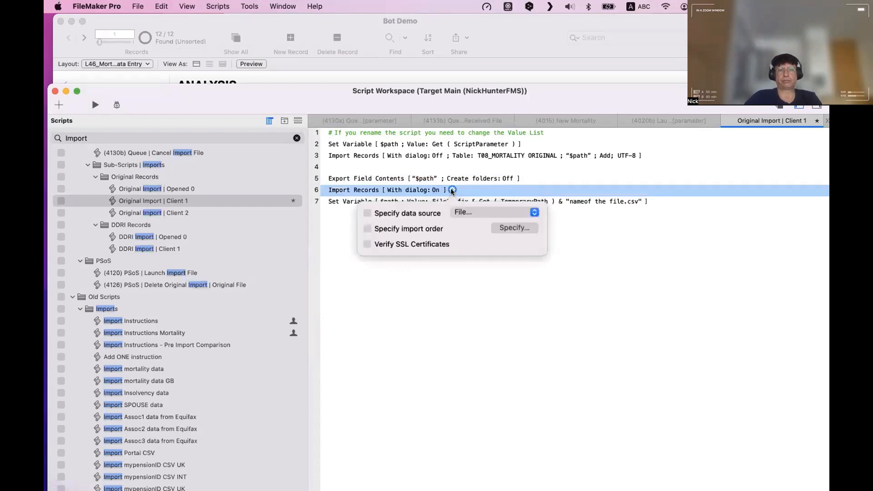
{"action": "left_click", "coordinate": [485, 214]}
{"action": "left_click", "coordinate": [485, 213]}
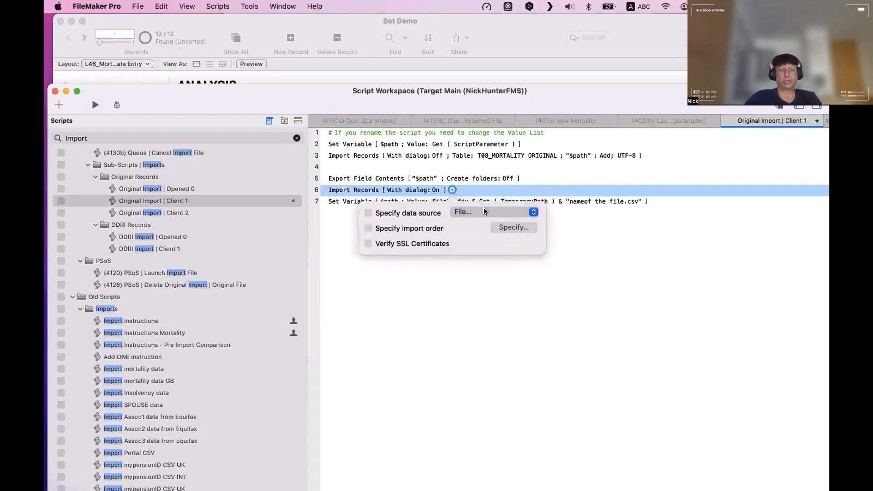
{"action": "type", "text": "E$p"}
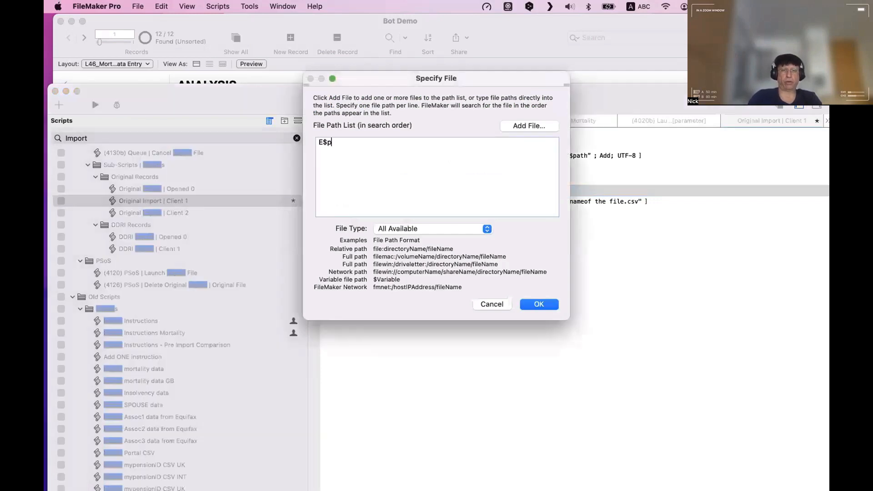
{"action": "type", "text": "ath"}
{"action": "key", "text": "BackSpace"}
{"action": "key", "text": "BackSpace"}
{"action": "key", "text": "BackSpace"}
{"action": "key", "text": "BackSpace"}
{"action": "key", "text": "BackSpace"}
{"action": "type", "text": "$path"}
{"action": "key", "text": "Return"}
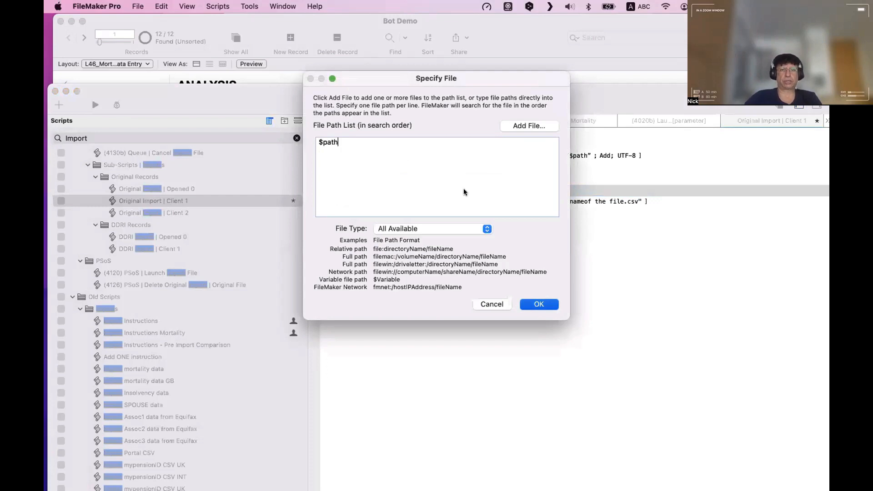
{"action": "left_click", "coordinate": [621, 331]}
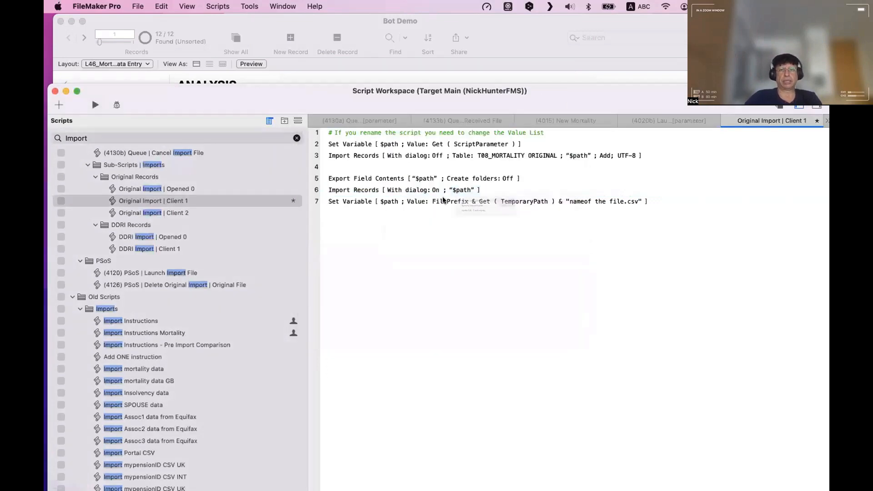
Step: Highlight the Export Field Contents and new Import Records steps, and show the Client Original File upload dialog in Bot Demo
{"action": "left_click", "coordinate": [353, 175]}
{"action": "left_click", "coordinate": [344, 190], "text": "shift"}
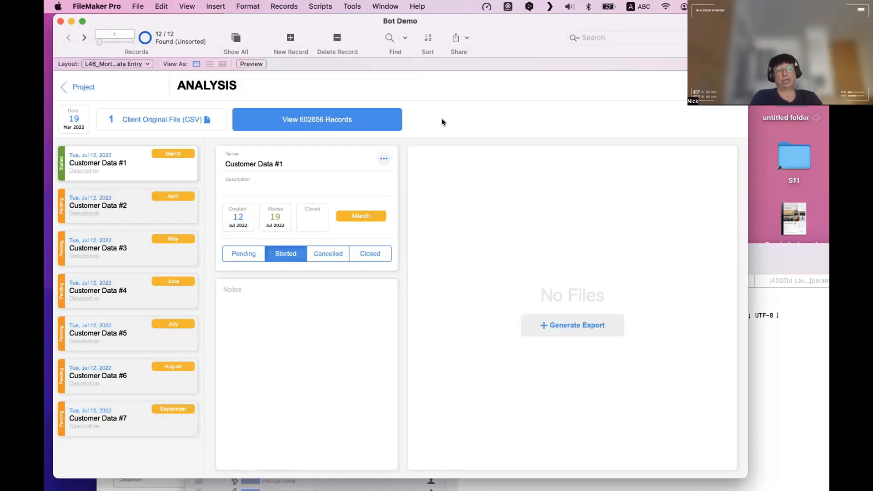
{"action": "left_click", "coordinate": [155, 119]}
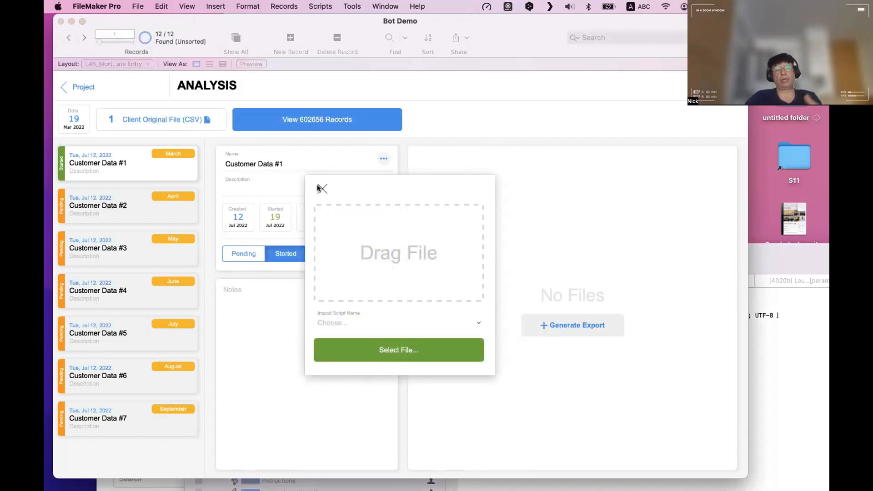
{"action": "left_click", "coordinate": [322, 188]}
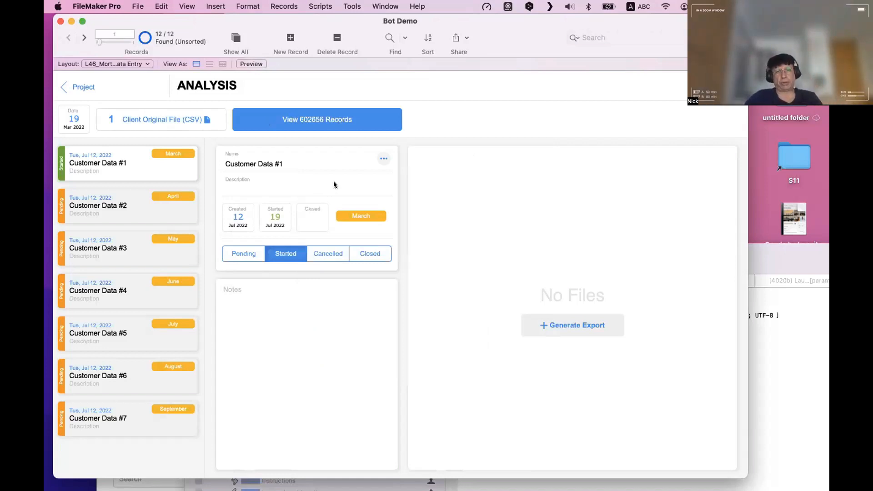
Step: Check the progress of the running import in the remote machine's queue list, going back and forth to the Bot Demo analysis layout
{"action": "key", "text": "ctrl+Right"}
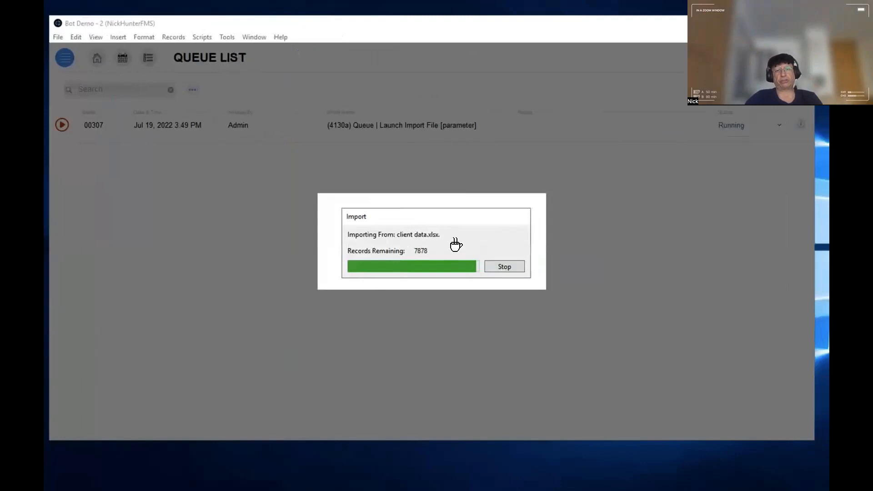
{"action": "key", "text": "ctrl+Left"}
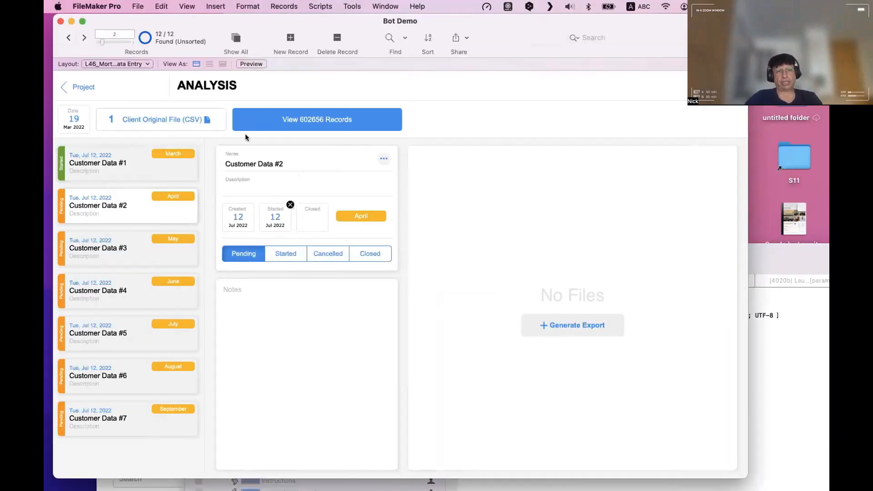
{"action": "key", "text": "ctrl+Right"}
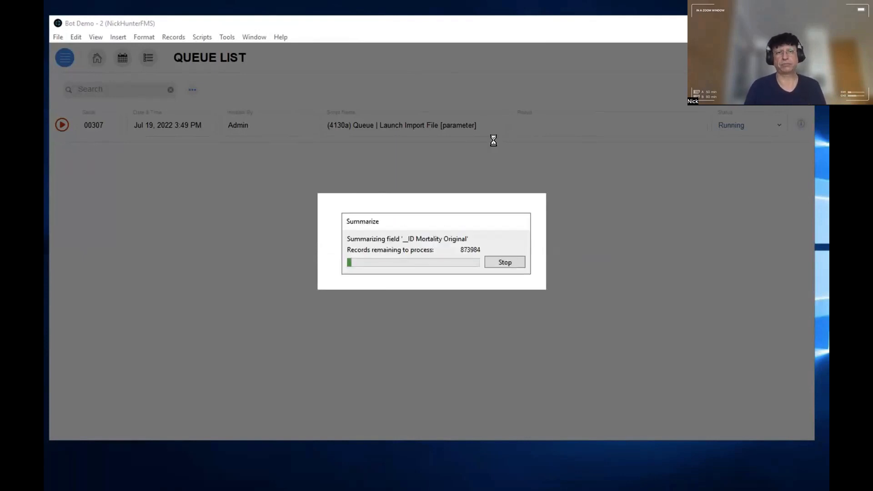
{"action": "key", "text": "ctrl+Left"}
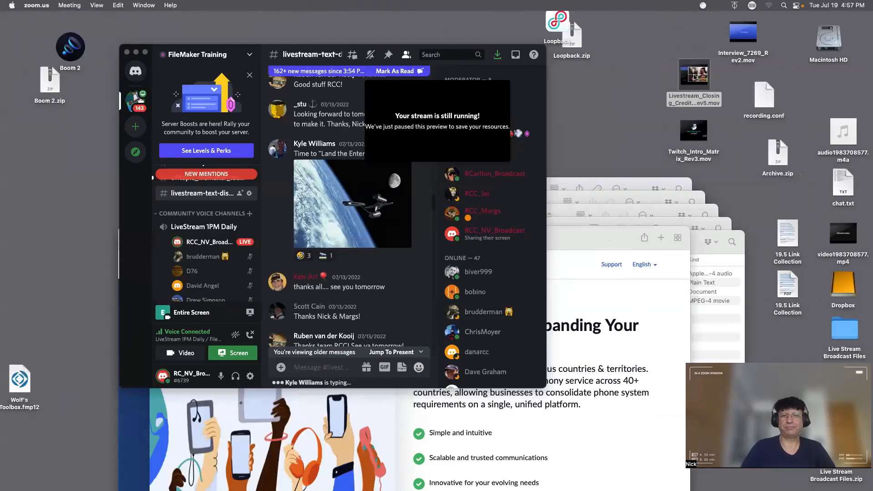
Step: Open Livestream_Closing_Credits_3_Rev5.mov in QuickTime Player and play it full screen
{"action": "double_click", "coordinate": [700, 85]}
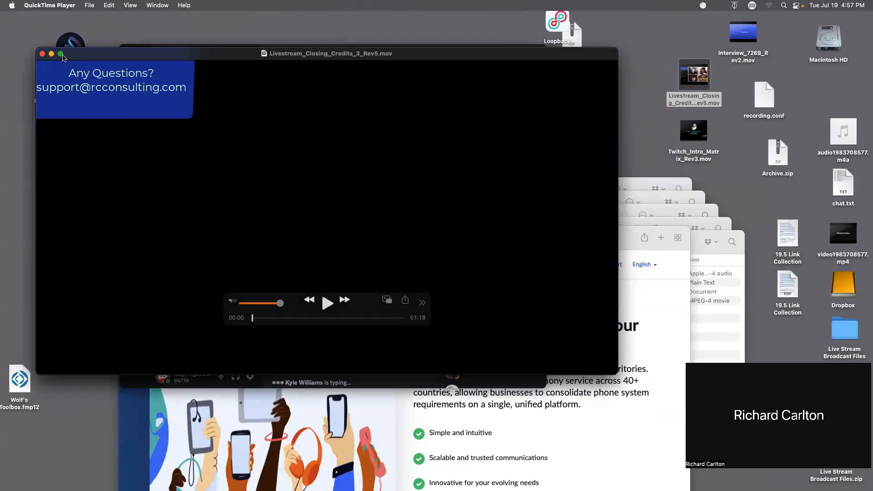
{"action": "left_click", "coordinate": [61, 54]}
{"action": "key", "text": "space"}
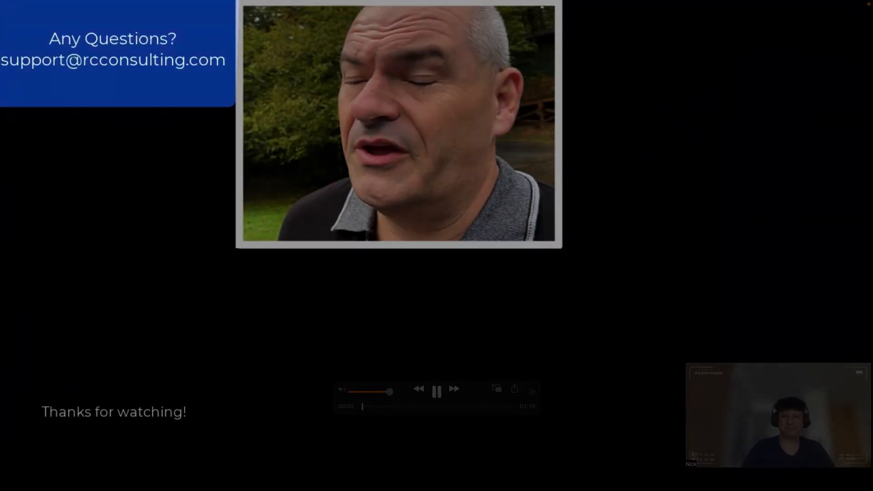